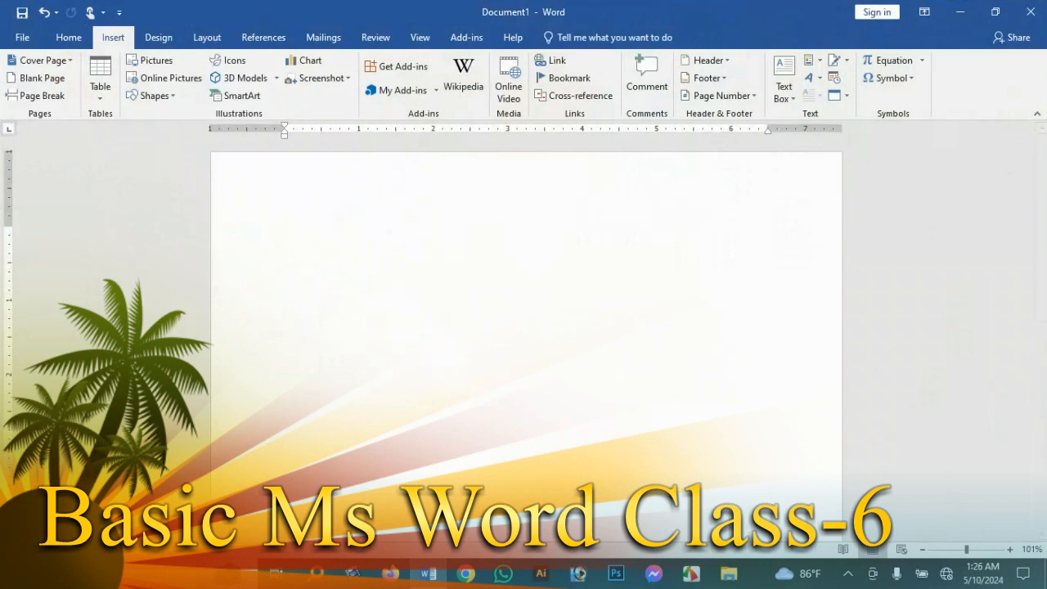
Insert a table of 10 columns and 8 rows, and cut the whole table from the page
left_click(101, 101)
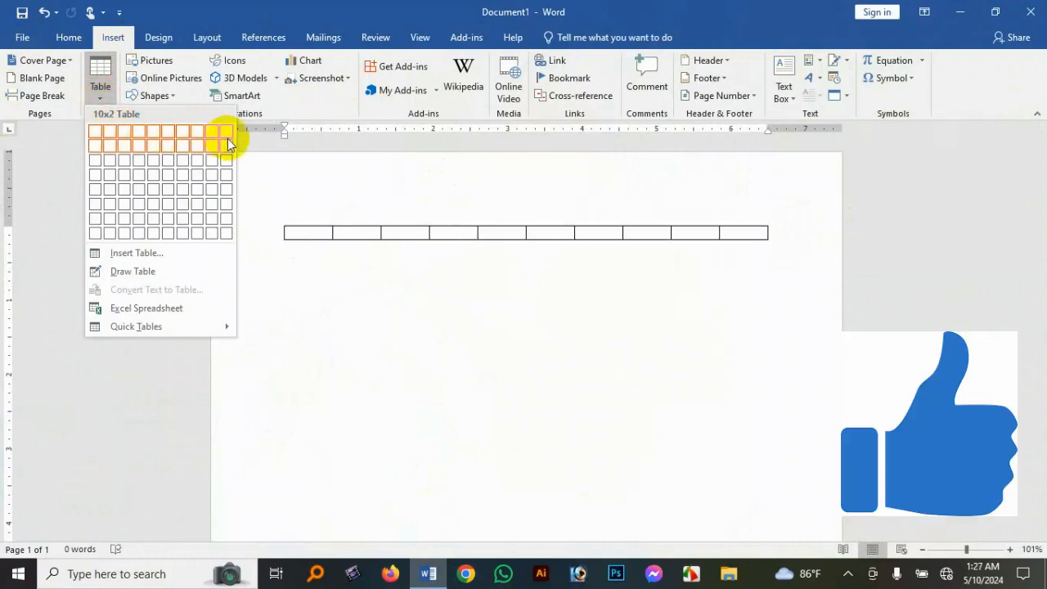
left_click(224, 235)
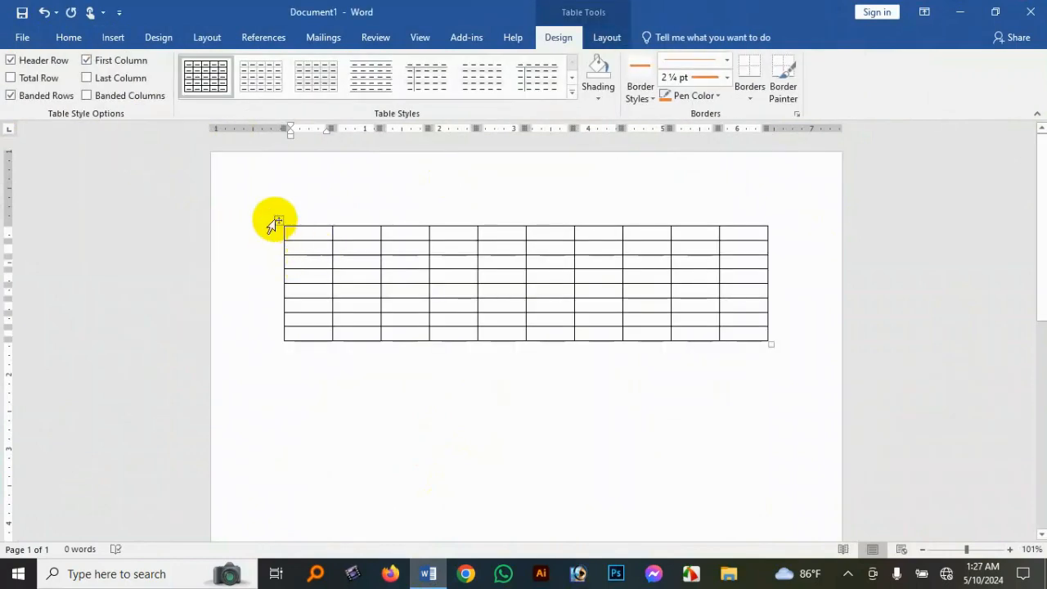
left_click(106, 39)
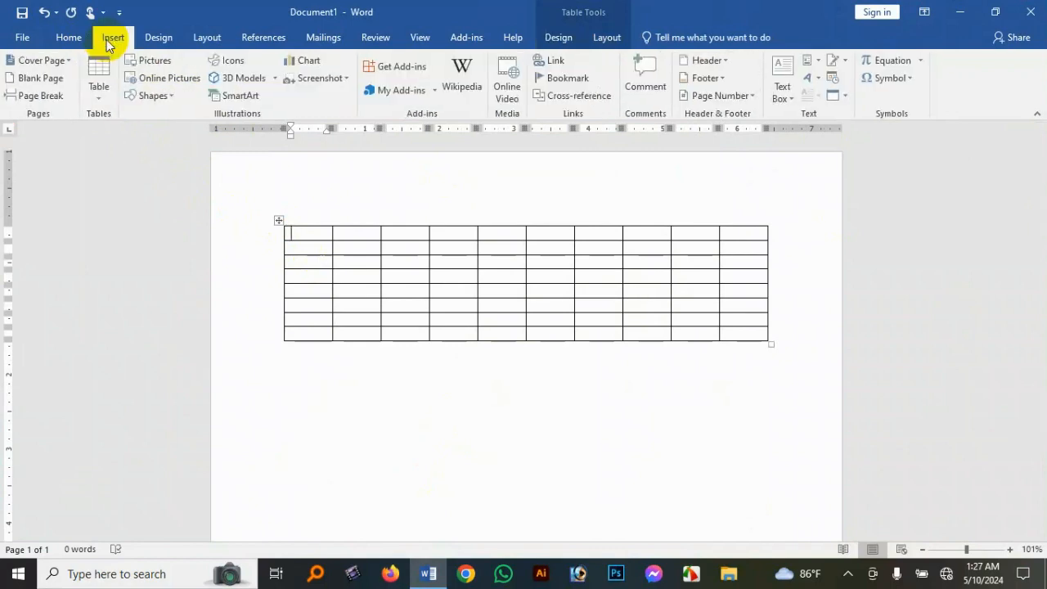
left_click(101, 95)
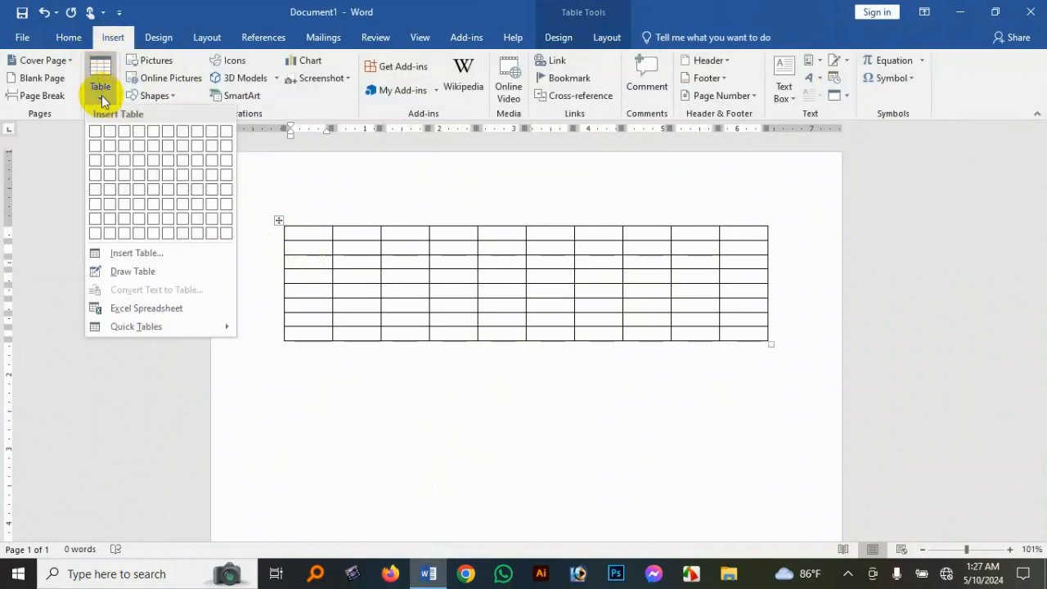
left_click(279, 222)
right_click(279, 222)
left_click(299, 227)
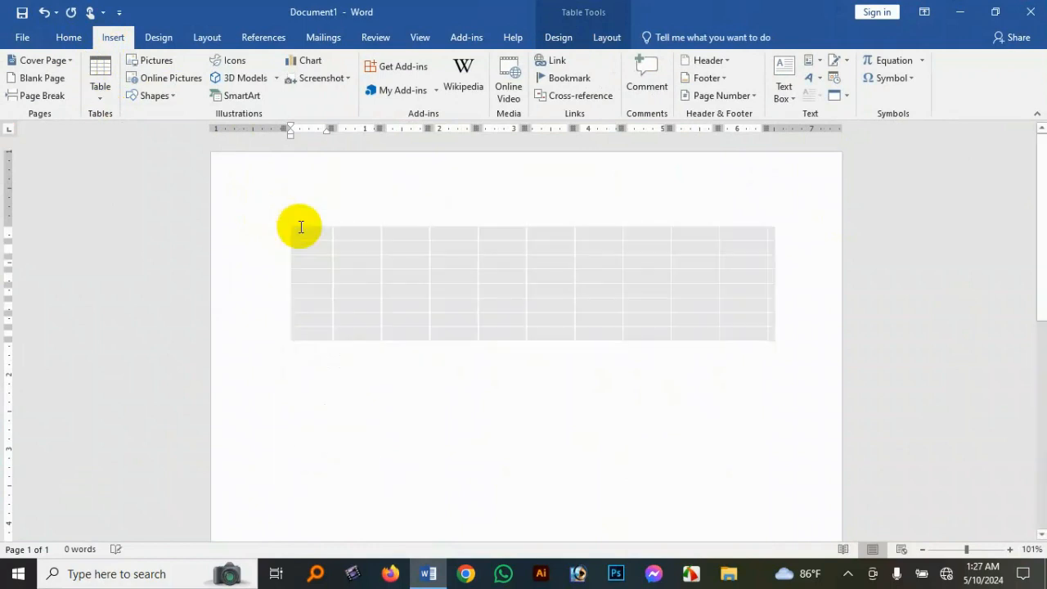
Insert a table of 10 columns and 4 rows, and select individual columns in it
left_click(105, 97)
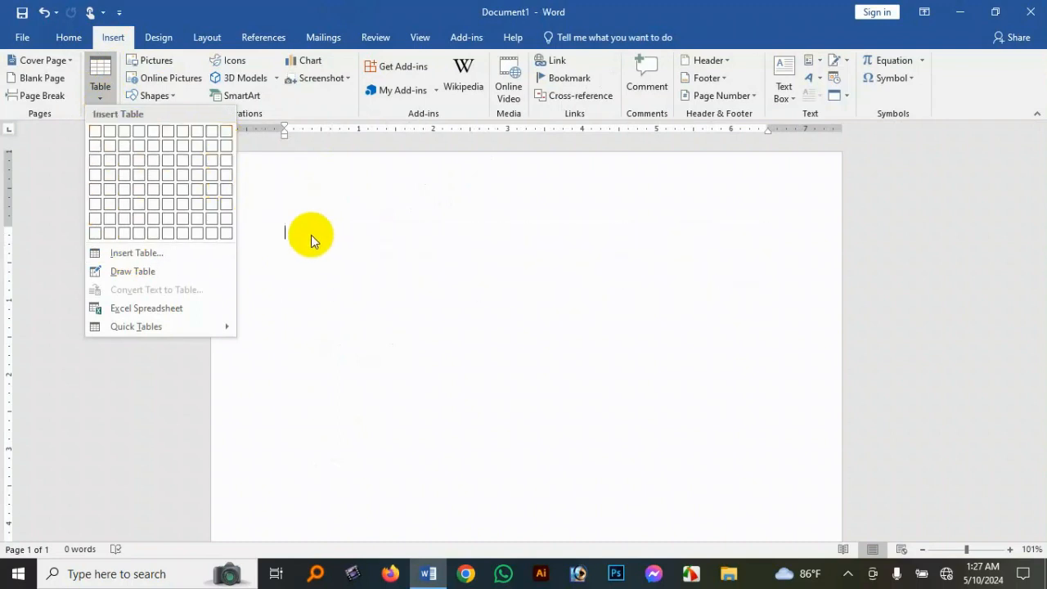
left_click(227, 175)
left_click_drag(288, 231, 695, 280)
left_click(697, 234)
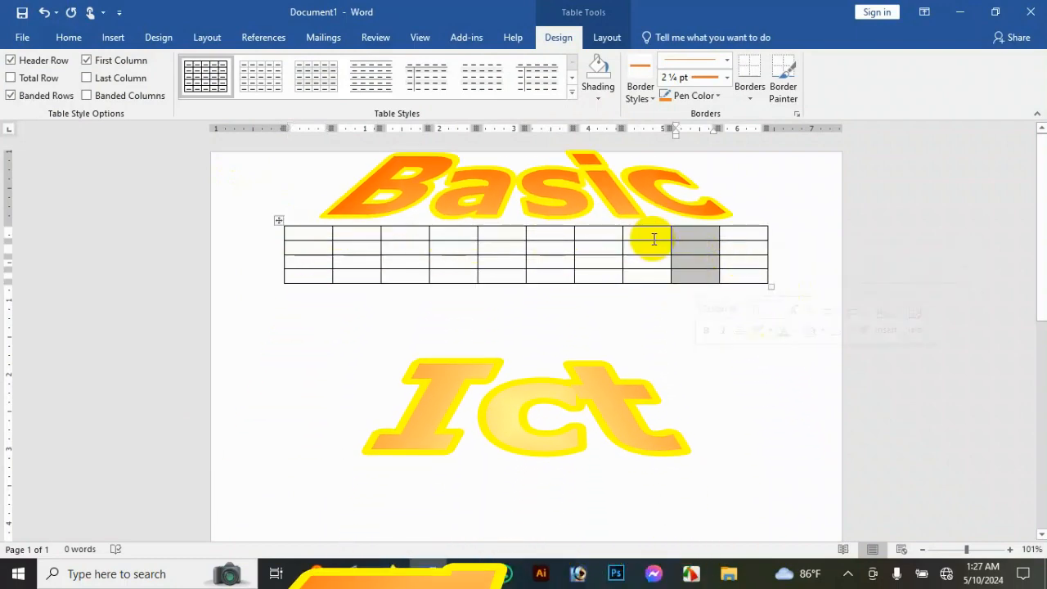
left_click_drag(651, 235, 650, 282)
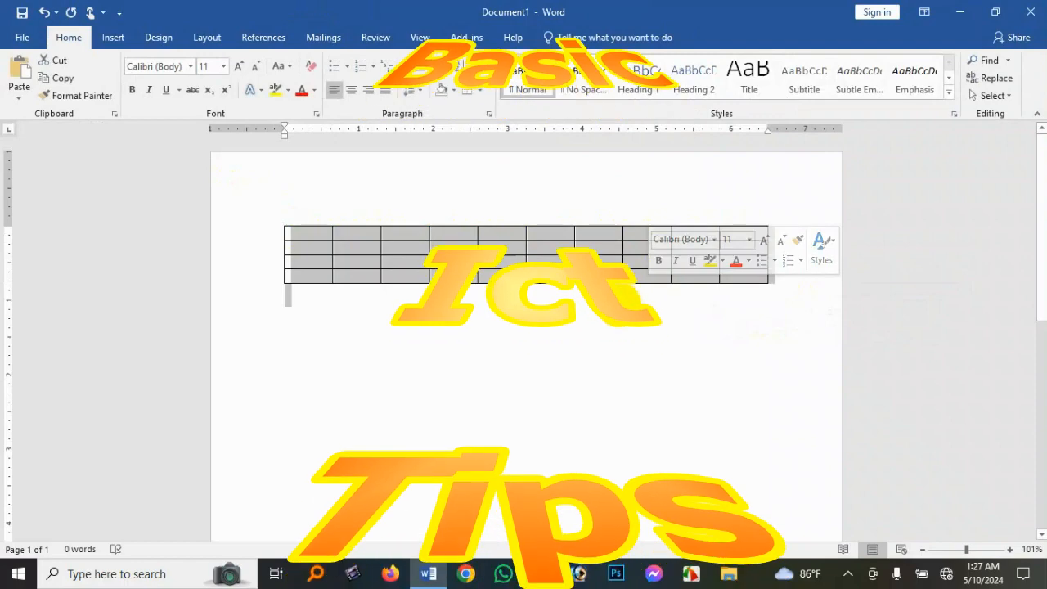
Place the cursor in successive cells of the table's second row, and cut the whole table from the page
left_click(618, 304)
left_click(320, 249)
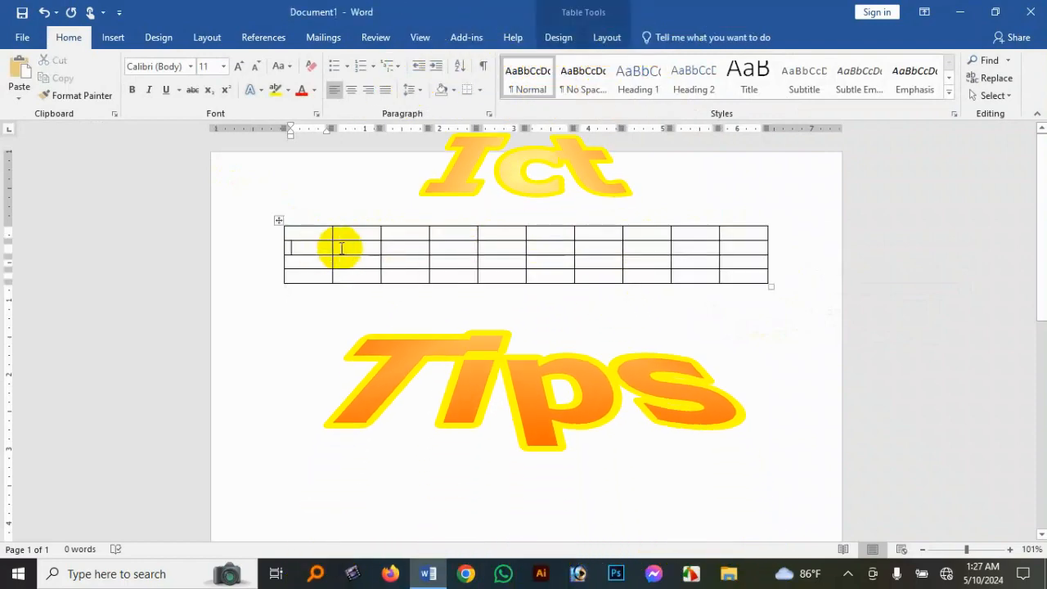
left_click(347, 248)
left_click(390, 250)
left_click(446, 250)
left_click(498, 246)
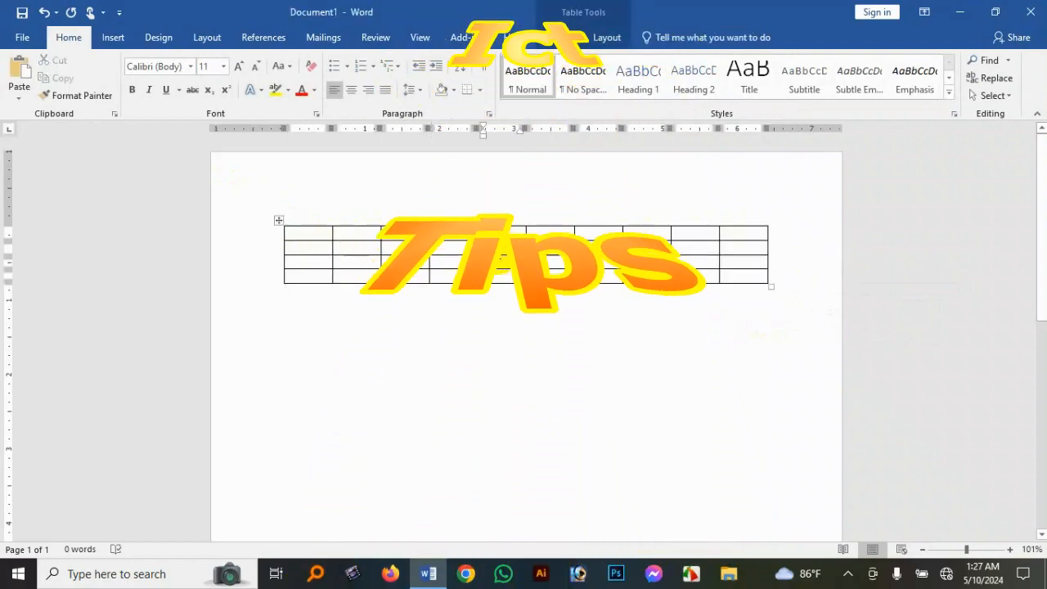
right_click(278, 222)
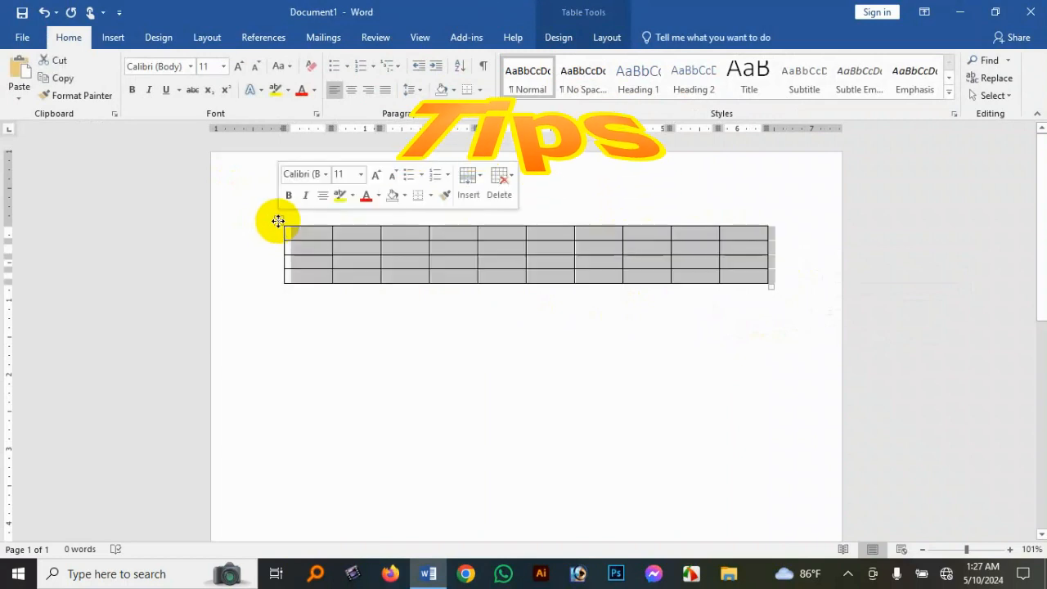
left_click(311, 231)
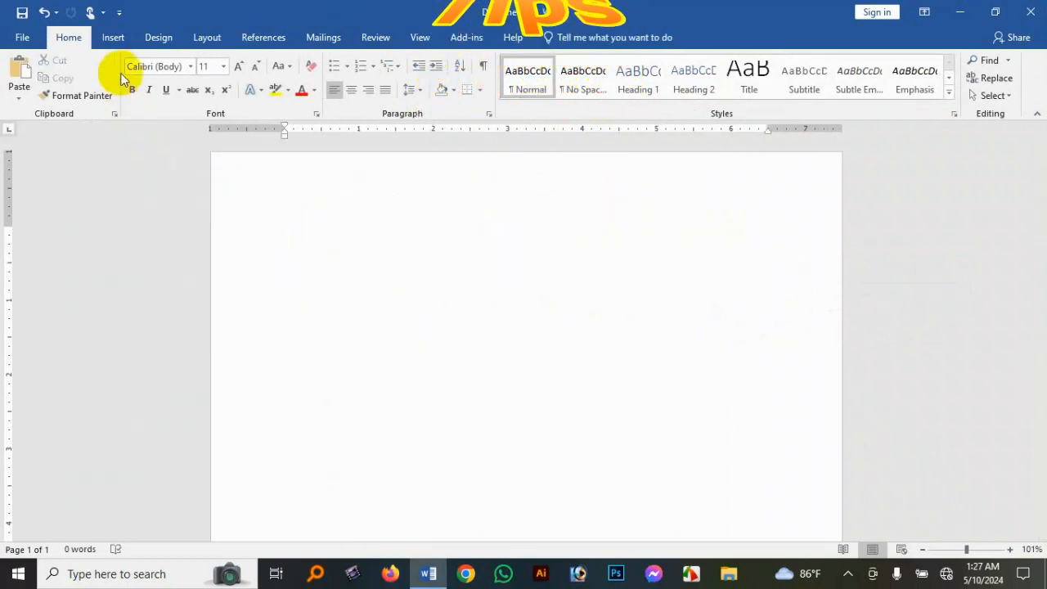
Insert a table by specifying 5 columns and 7 rows with automatic fixed column width
left_click(123, 37)
left_click(105, 103)
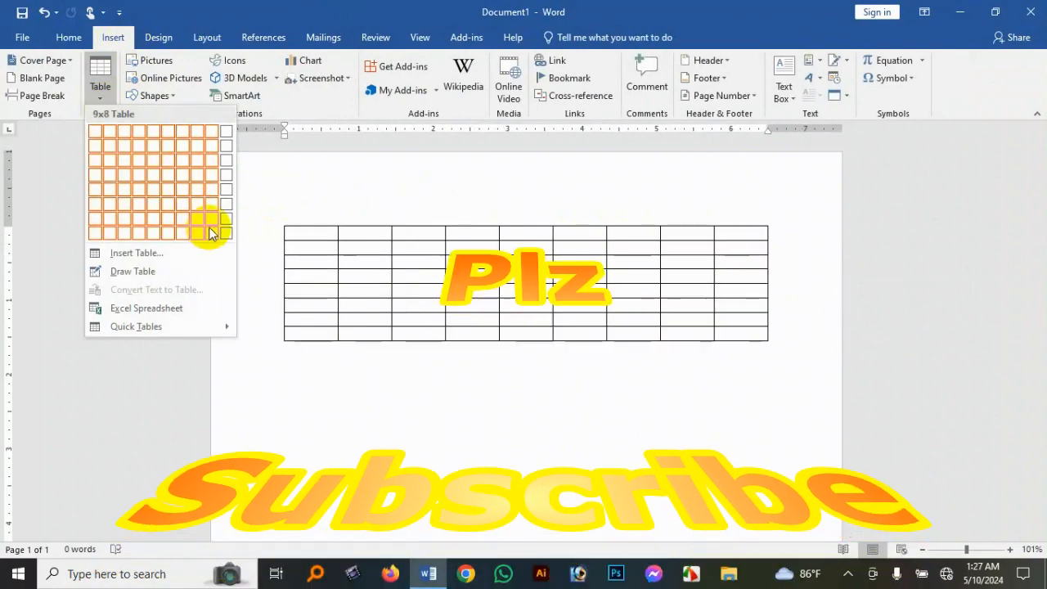
left_click(146, 256)
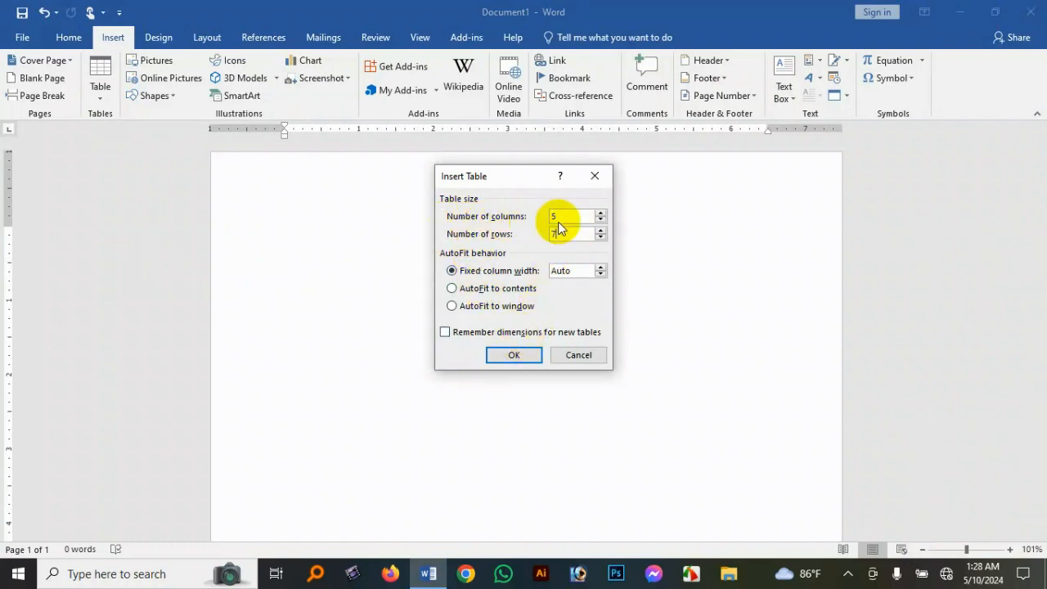
left_click(515, 357)
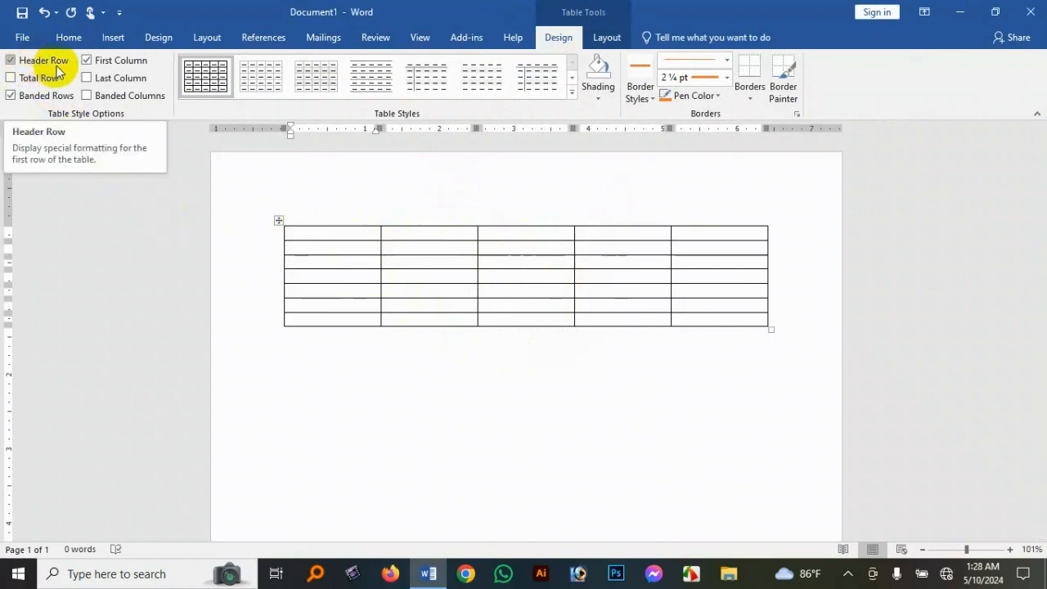
Turn off the table's Header Row option, testing it with the Plain Table 3 style before returning to the Table Grid style
left_click(11, 60)
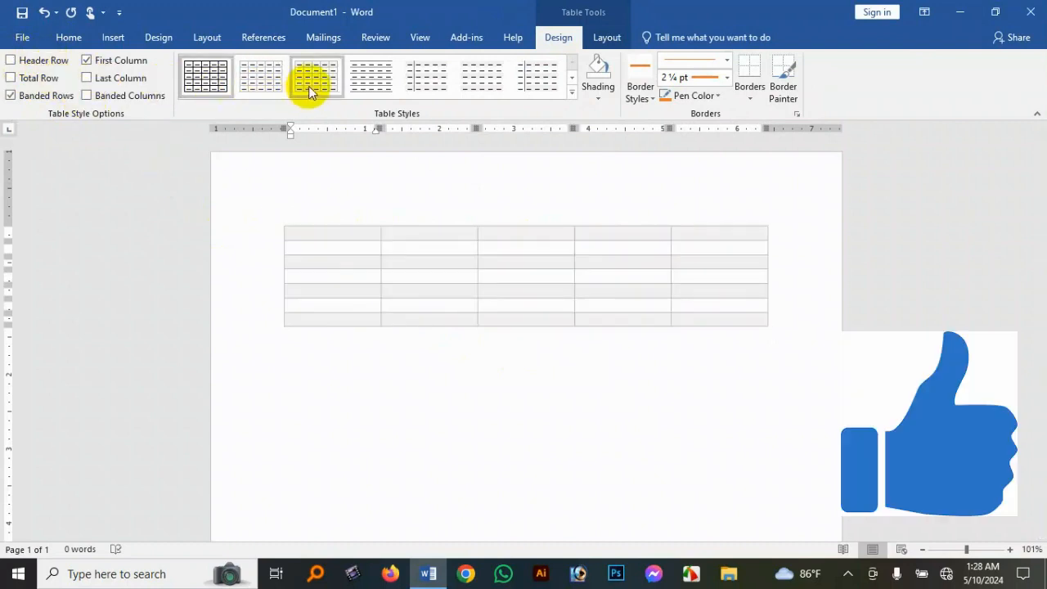
left_click(412, 88)
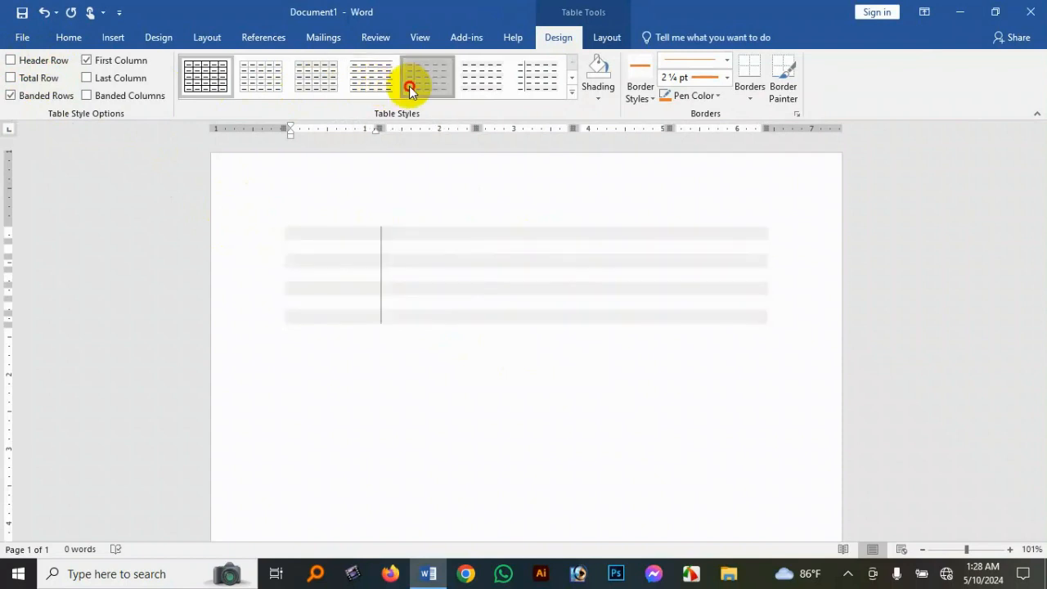
left_click(10, 61)
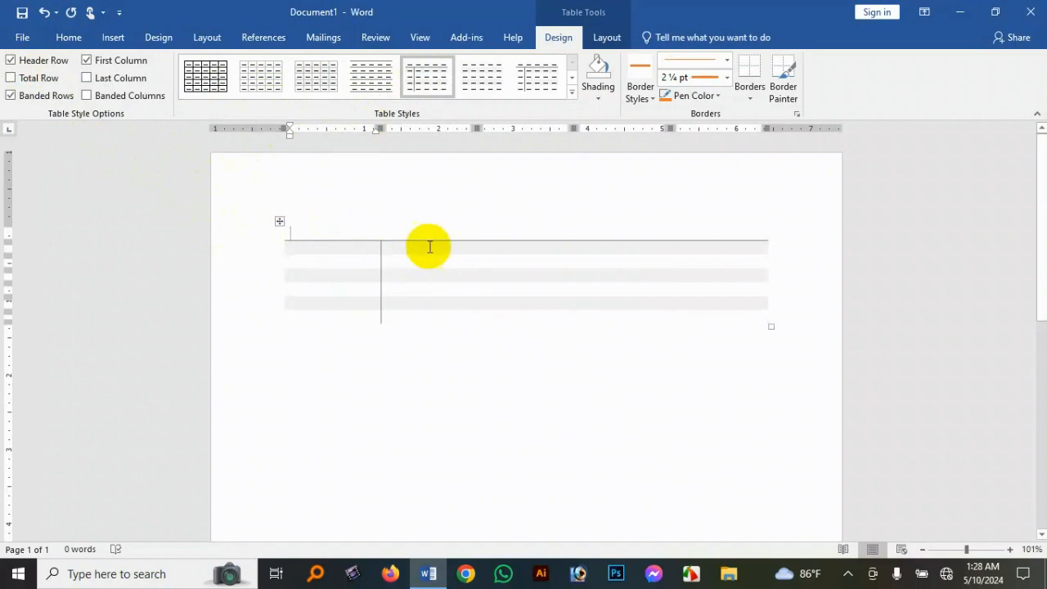
left_click(23, 65)
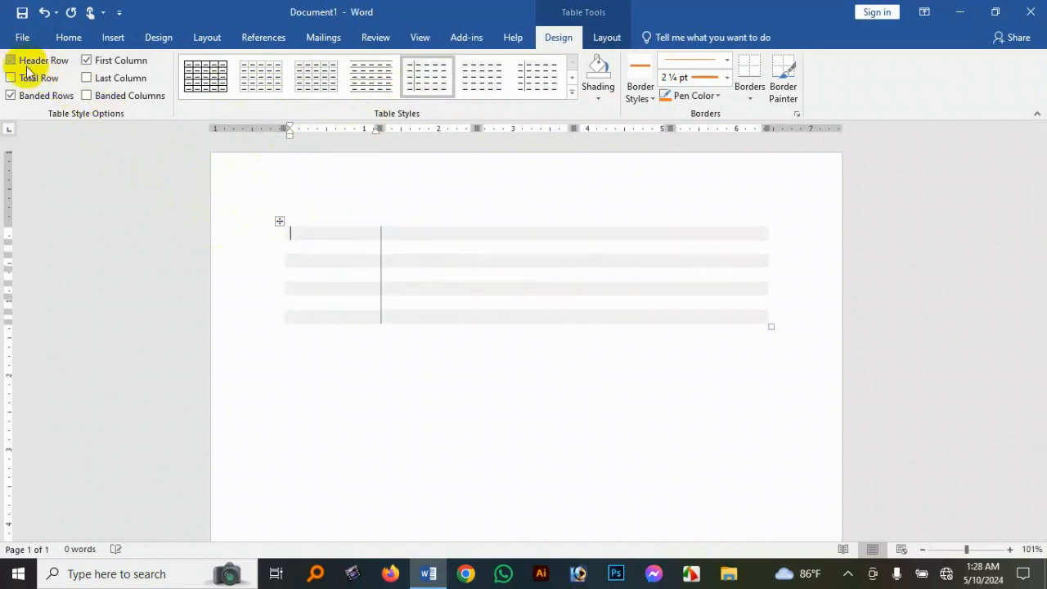
left_click(208, 81)
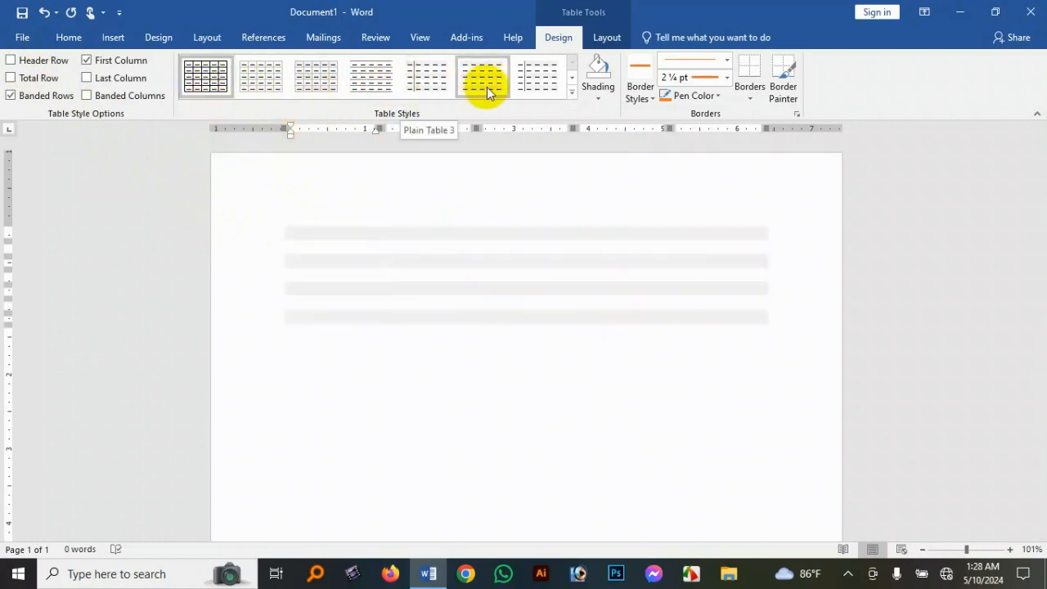
Try the dark gold, black and light gold grid styles on the table, and reapply the plain Table Grid style
left_click(572, 92)
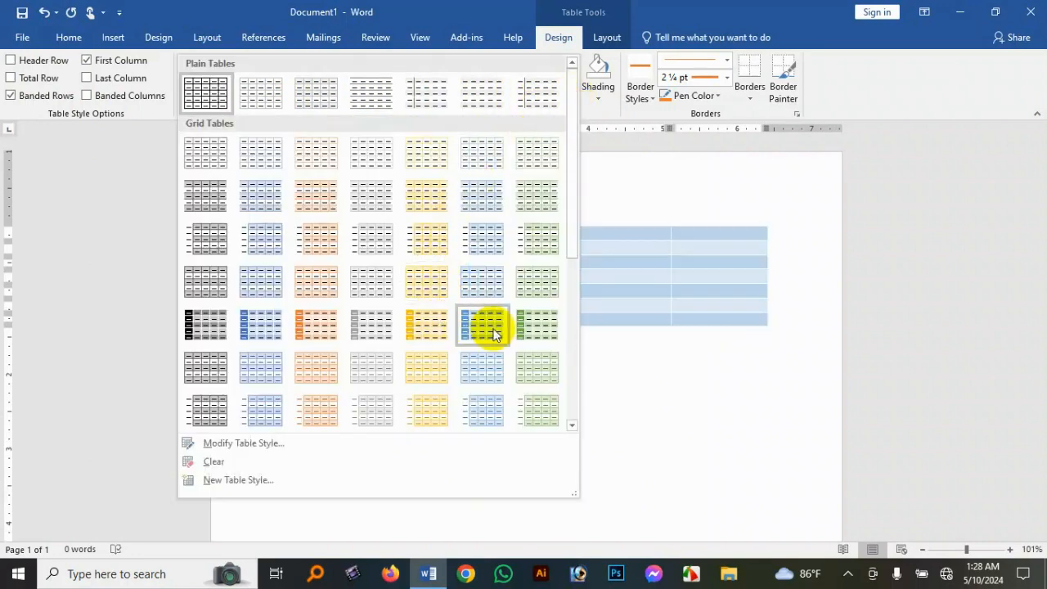
left_click(427, 326)
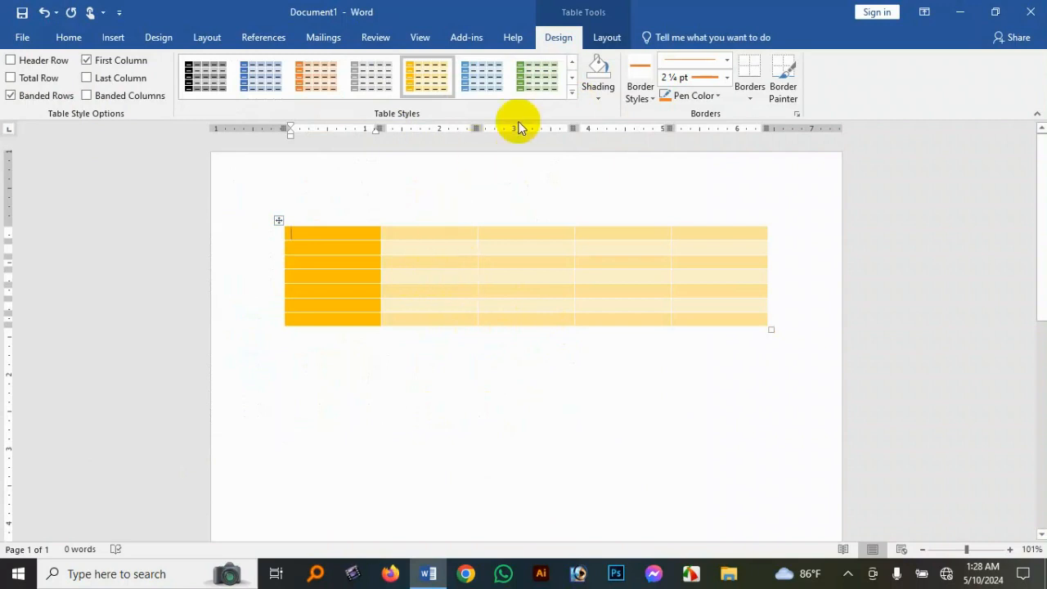
left_click(572, 92)
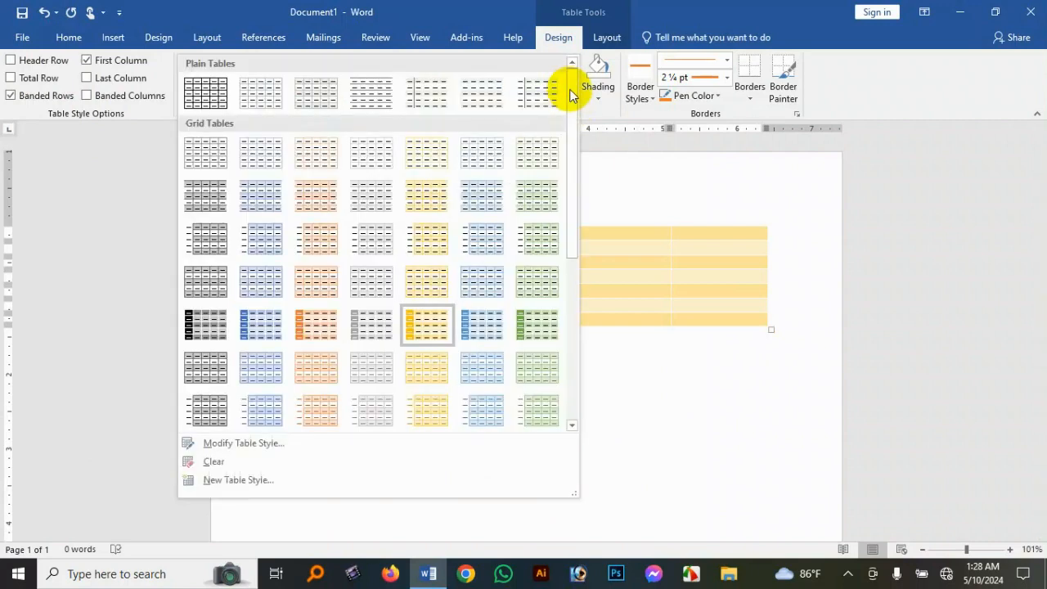
left_click(213, 320)
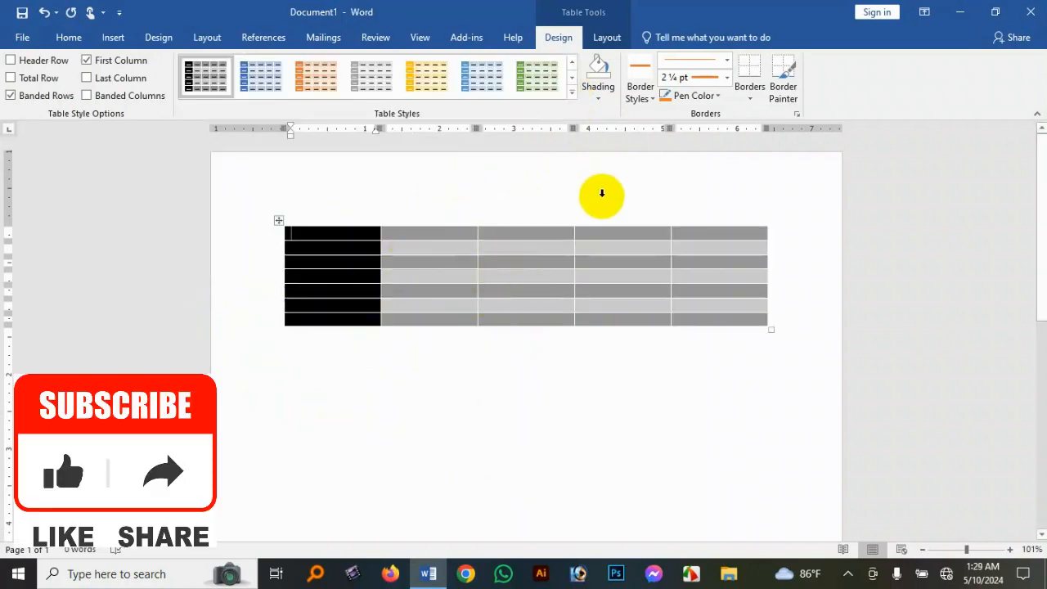
left_click(571, 92)
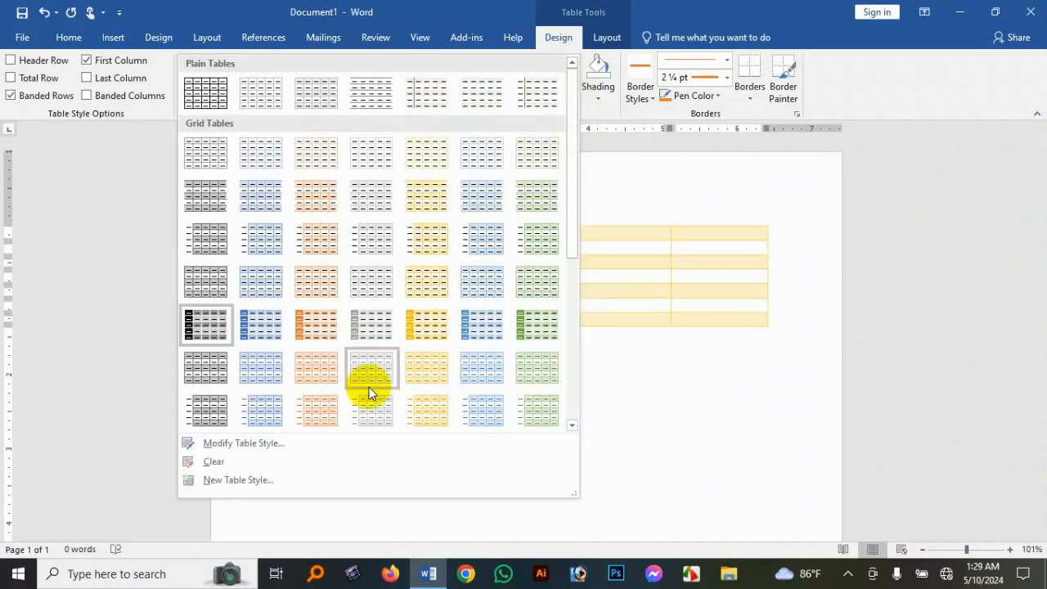
left_click(425, 402)
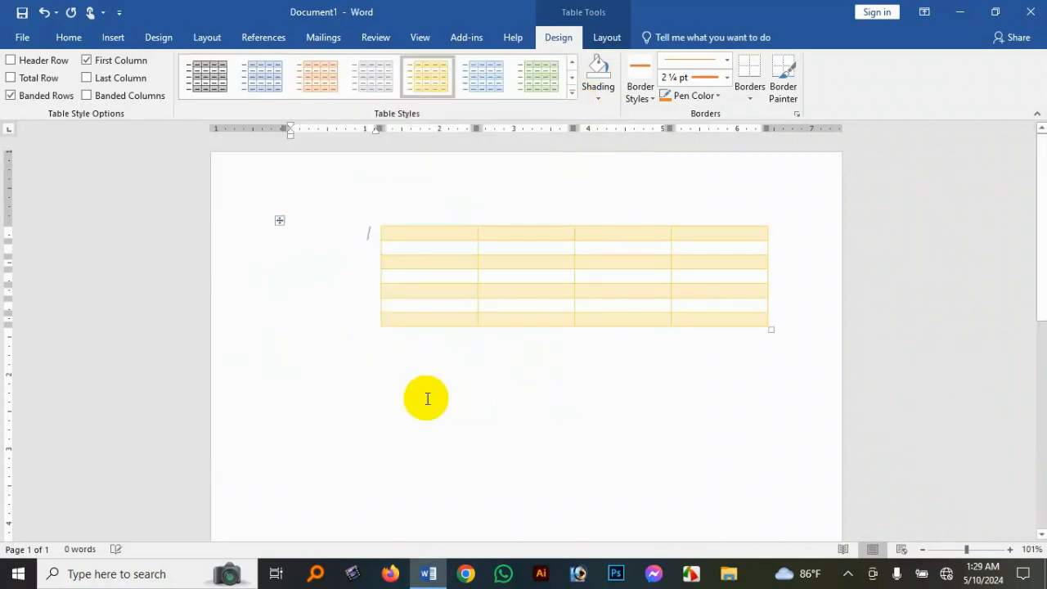
left_click(576, 93)
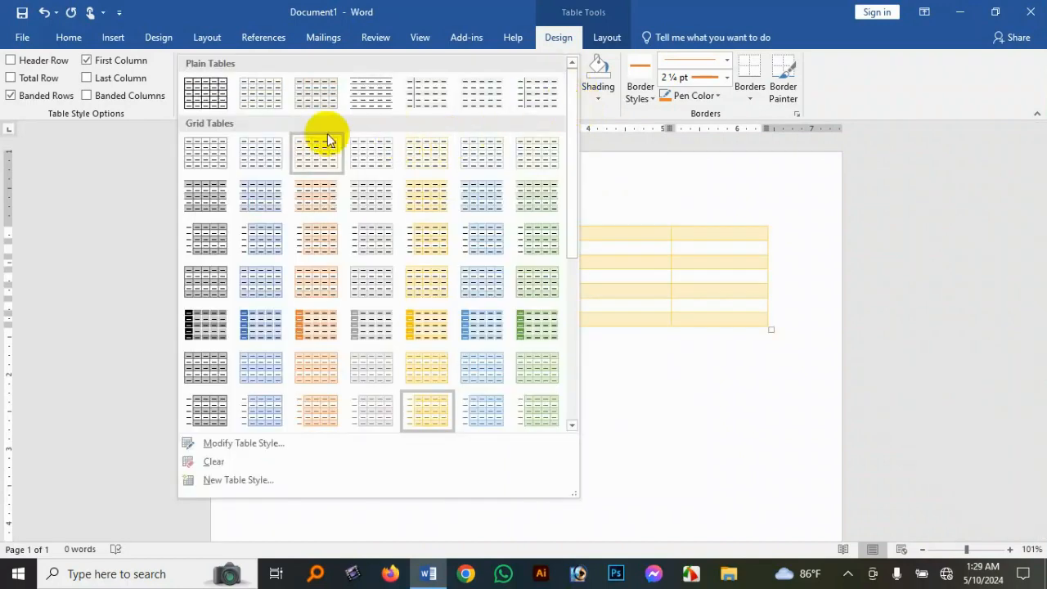
left_click(214, 95)
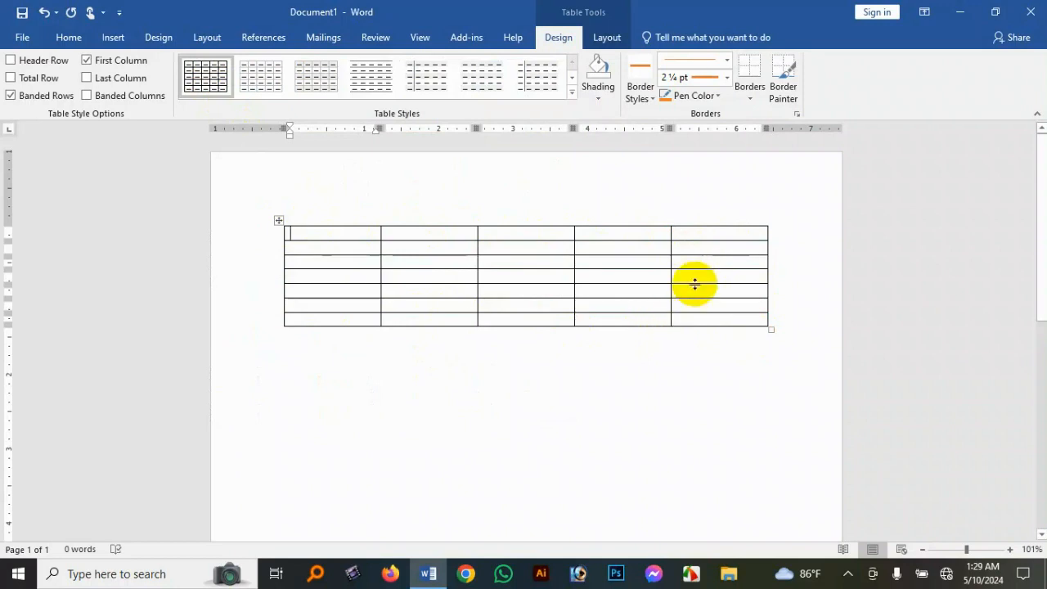
Set the border line weight to 2 ¼ pt and paint the table's top border in orange
left_click(727, 77)
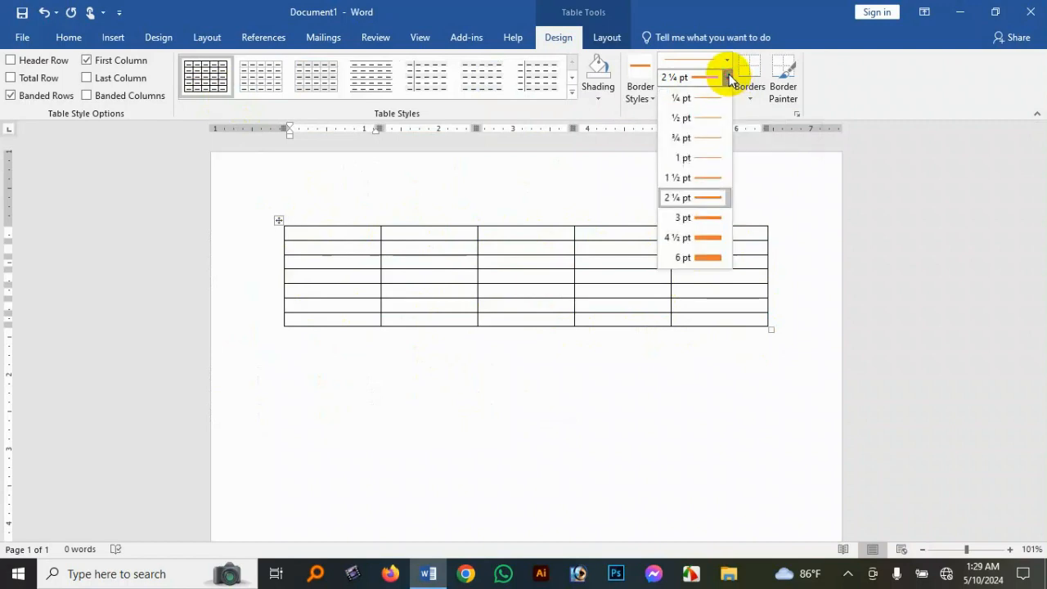
left_click(708, 199)
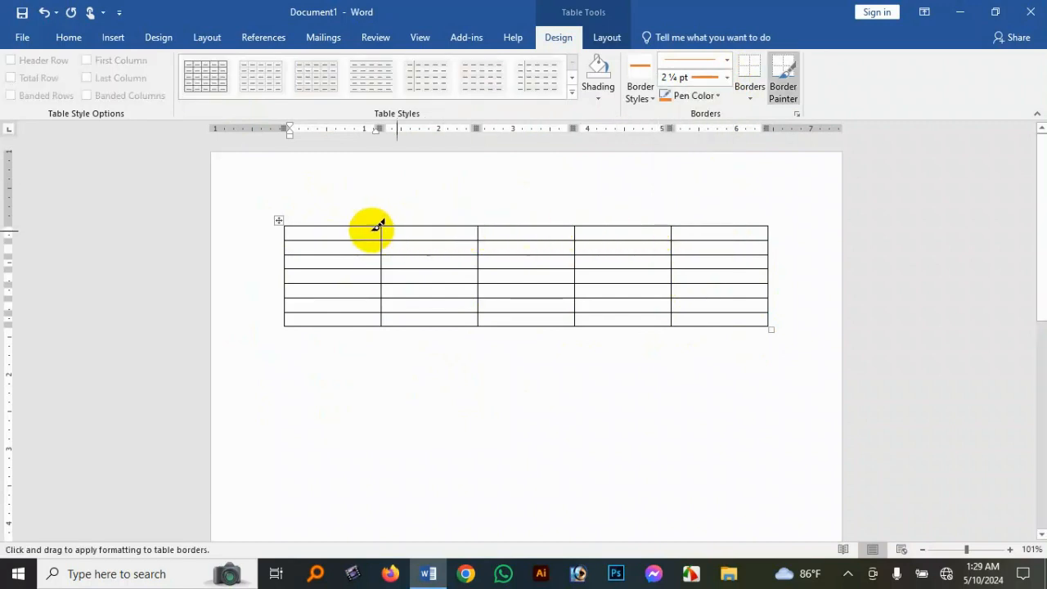
left_click(365, 223)
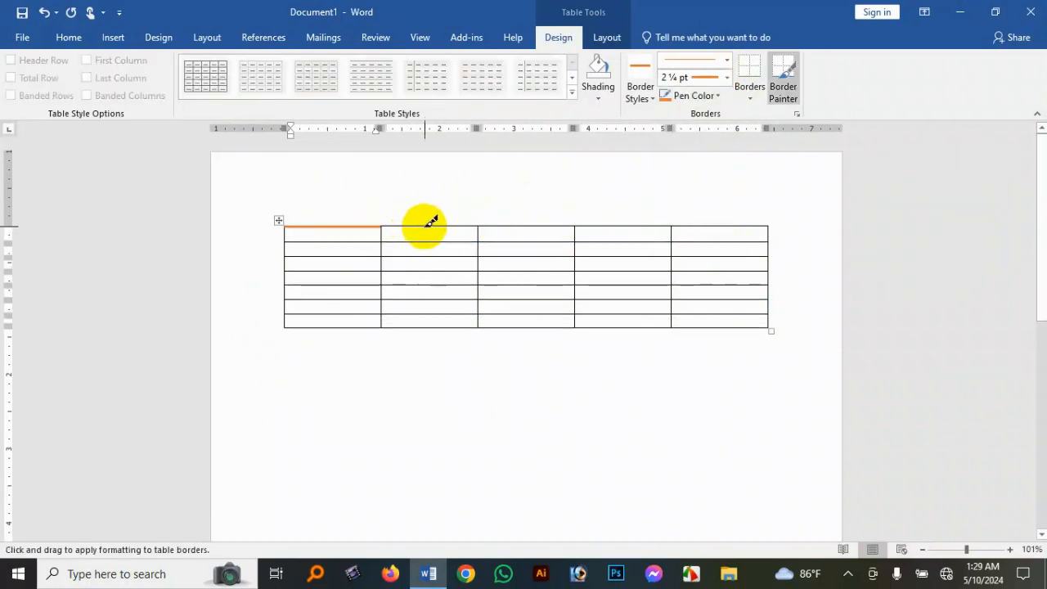
left_click(609, 224)
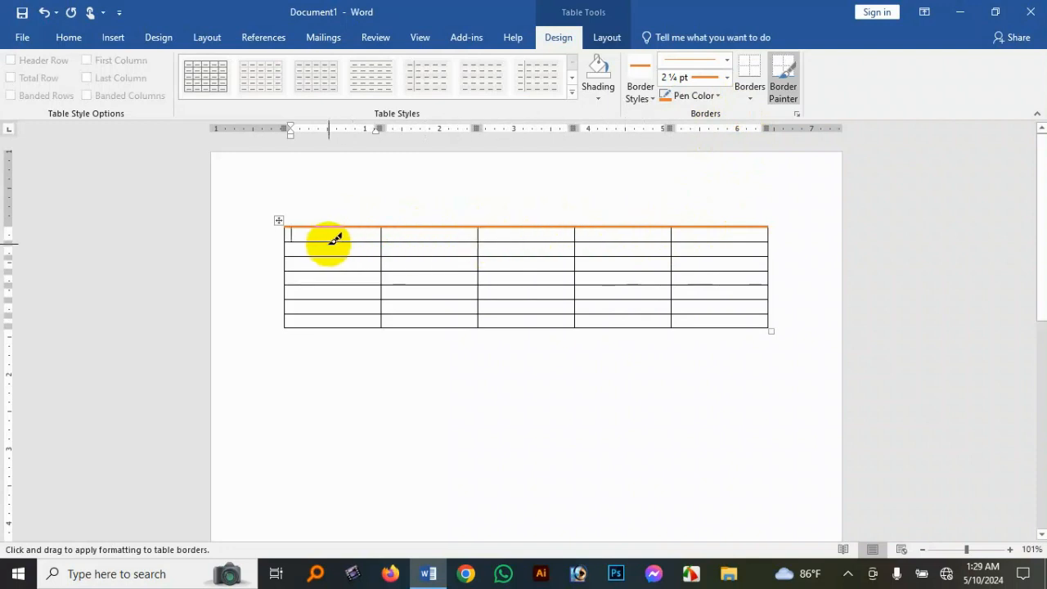
Change the border pen color to green and paint the line beneath the table's first row across all five columns
left_click(721, 97)
key("Escape")
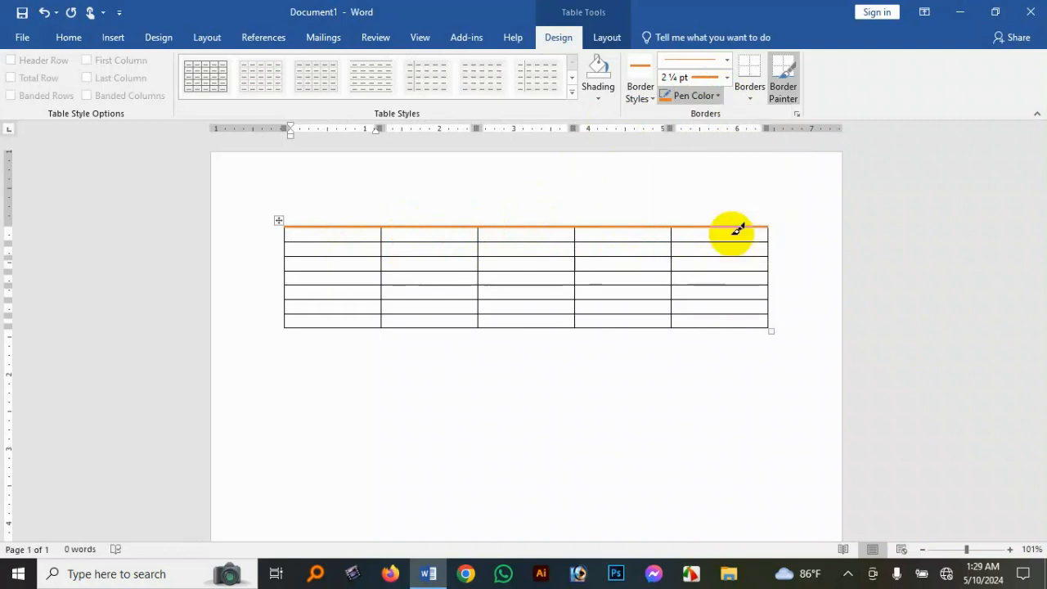
left_click(339, 240)
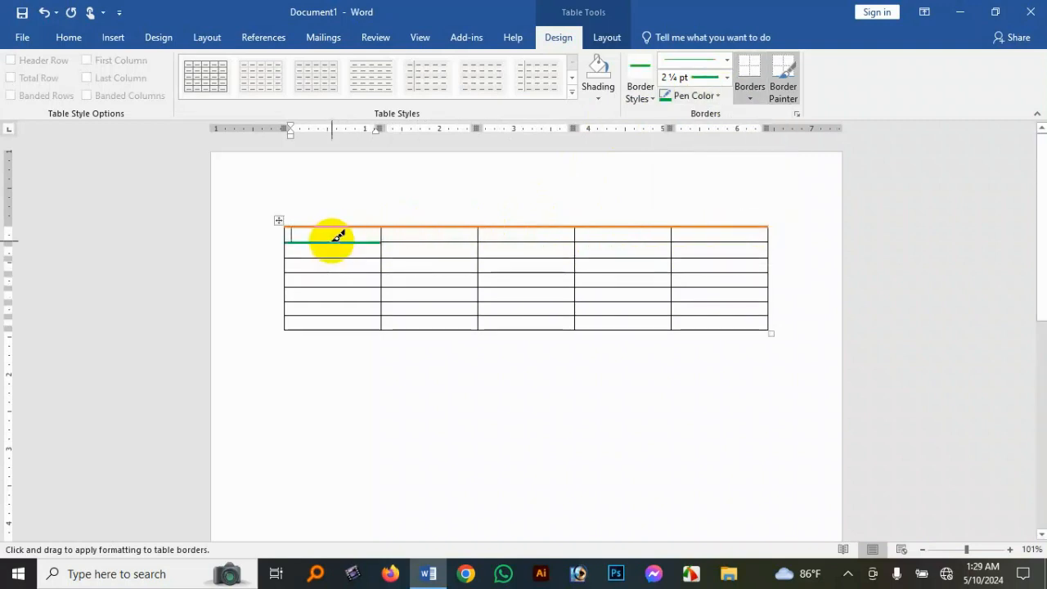
left_click(530, 240)
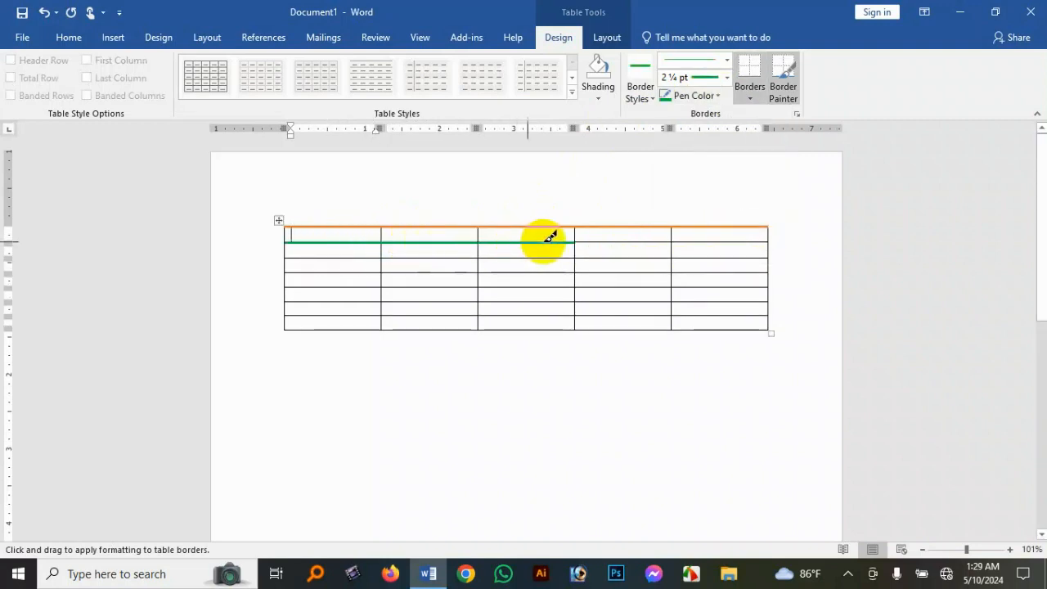
left_click(622, 240)
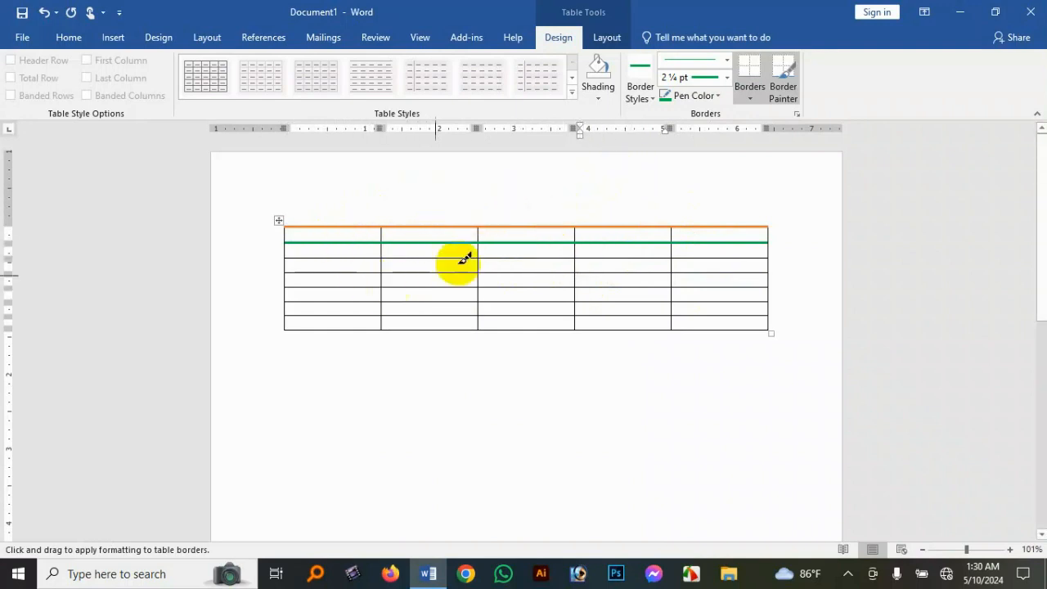
Shade the table's first cell green and the last cell of its bottom row red
left_click(598, 97)
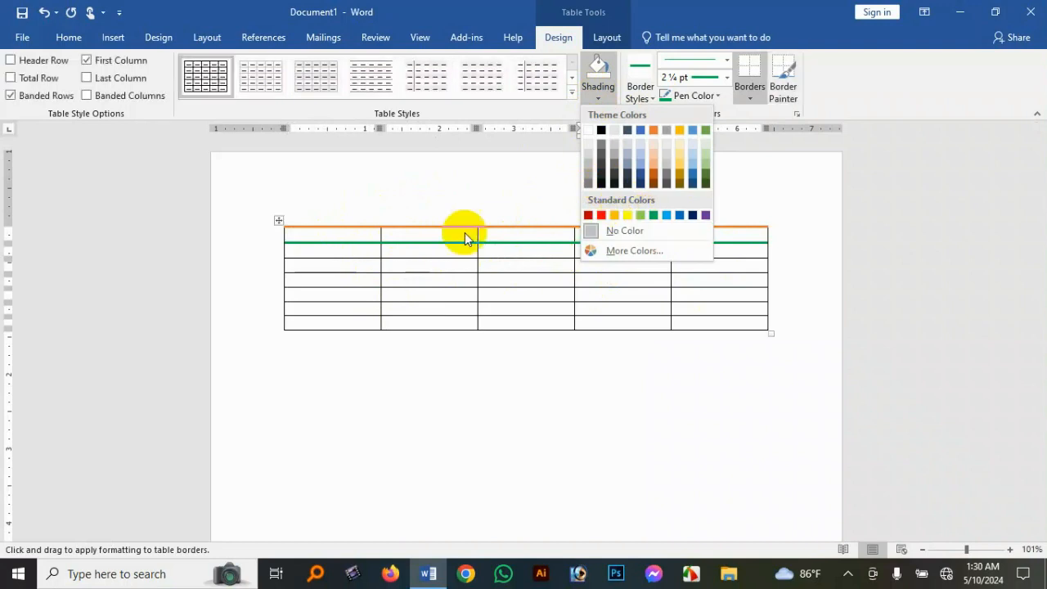
key("Escape")
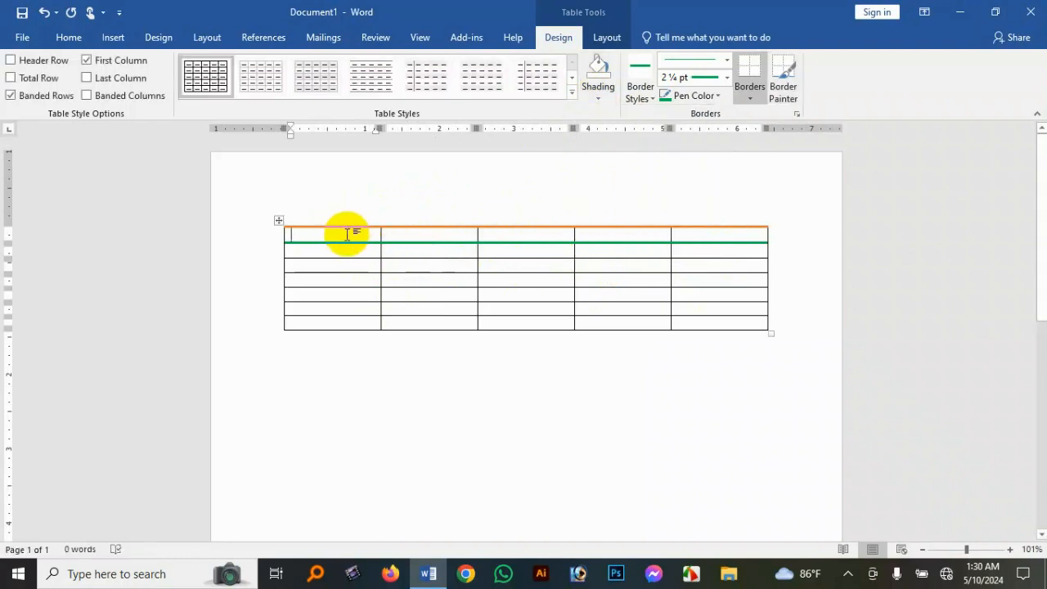
left_click(599, 100)
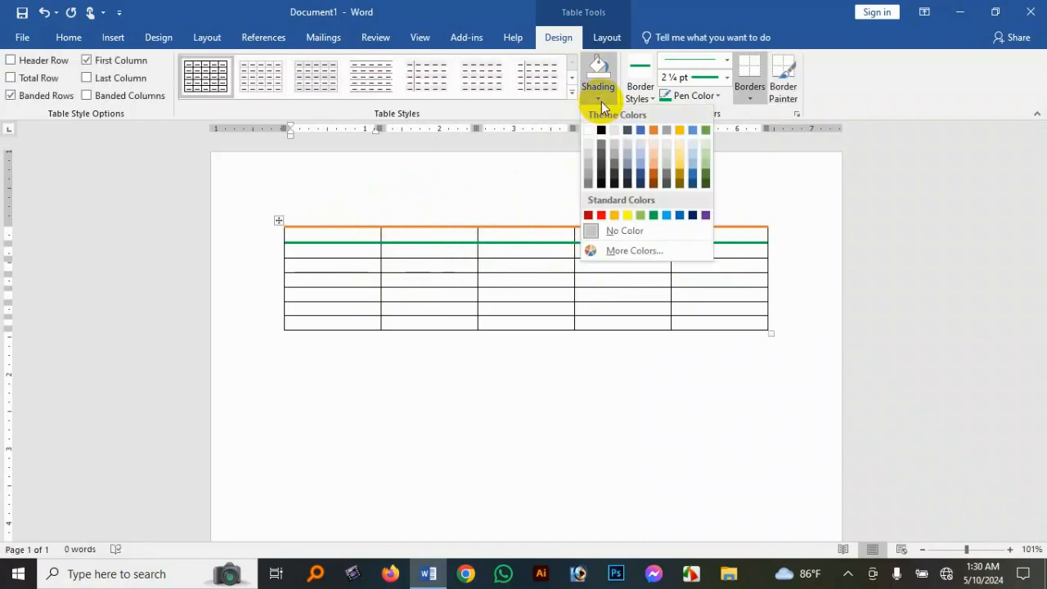
left_click(659, 217)
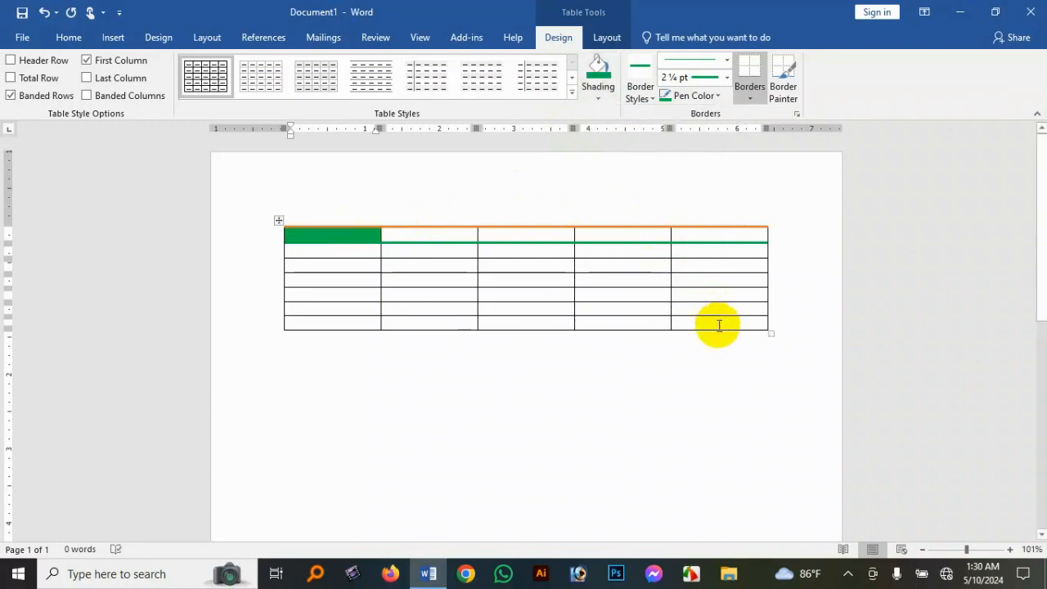
left_click(600, 98)
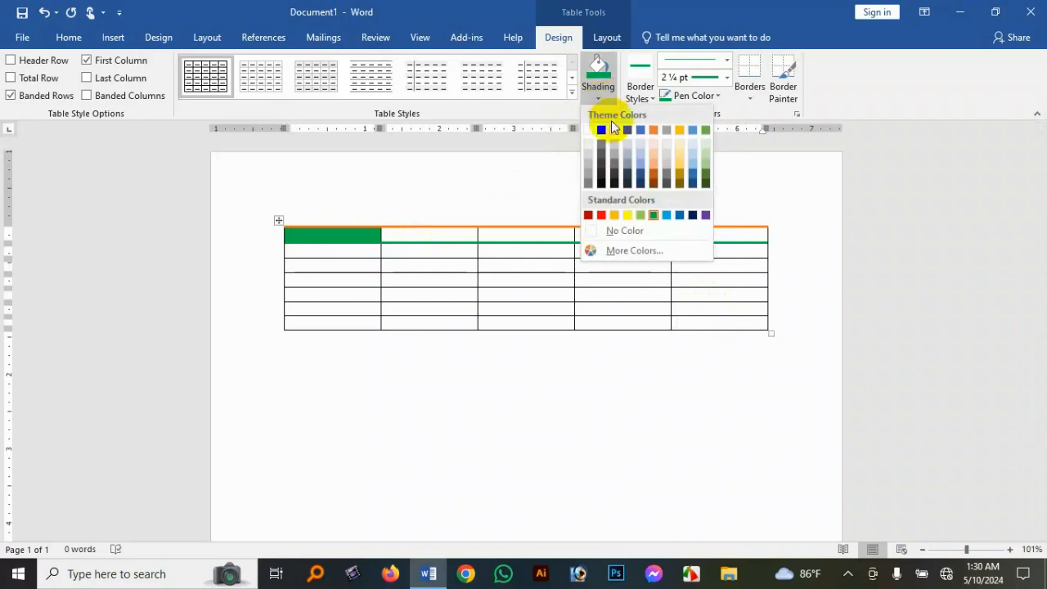
left_click(605, 216)
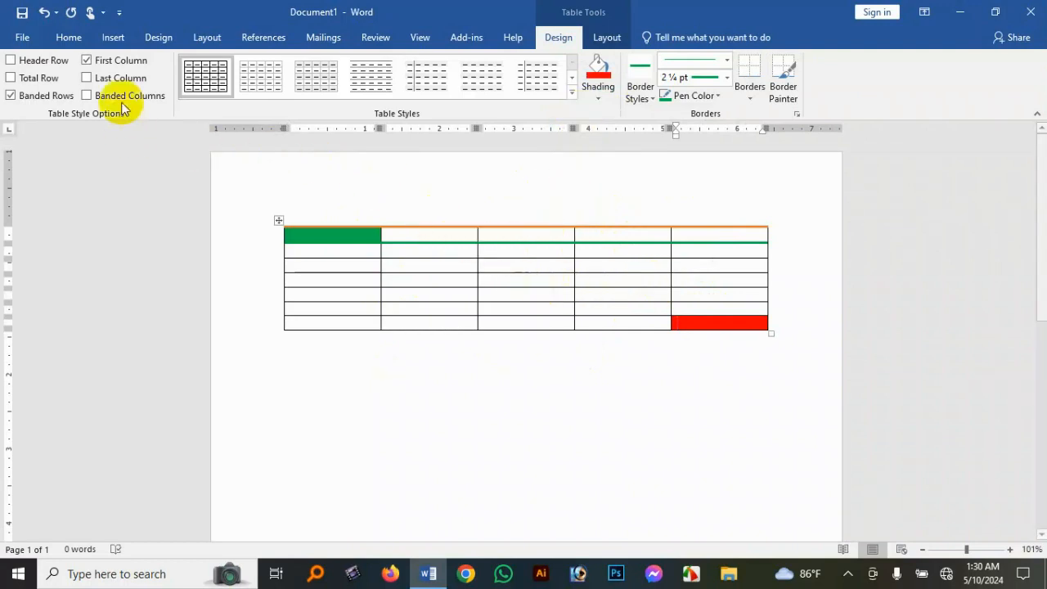
Use the Select Cell command on the cell in the table's third row and second column
left_click(123, 39)
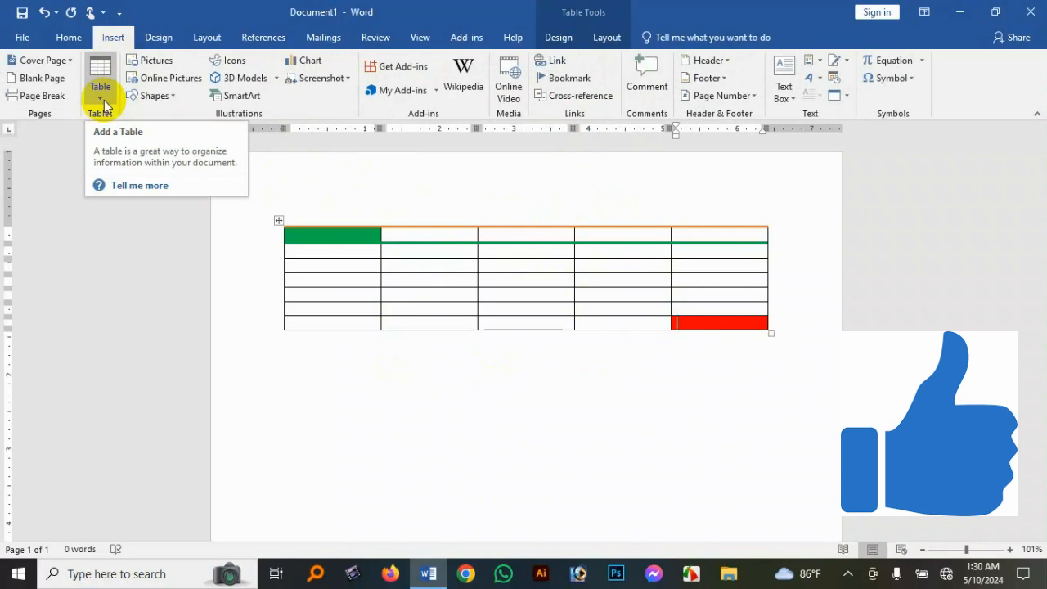
left_click(608, 39)
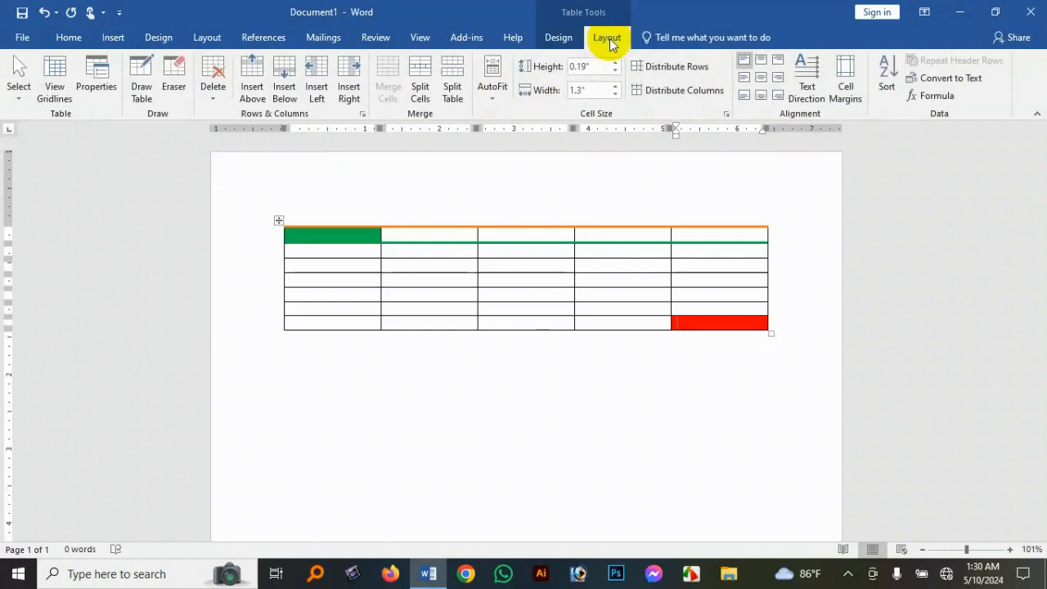
left_click(27, 99)
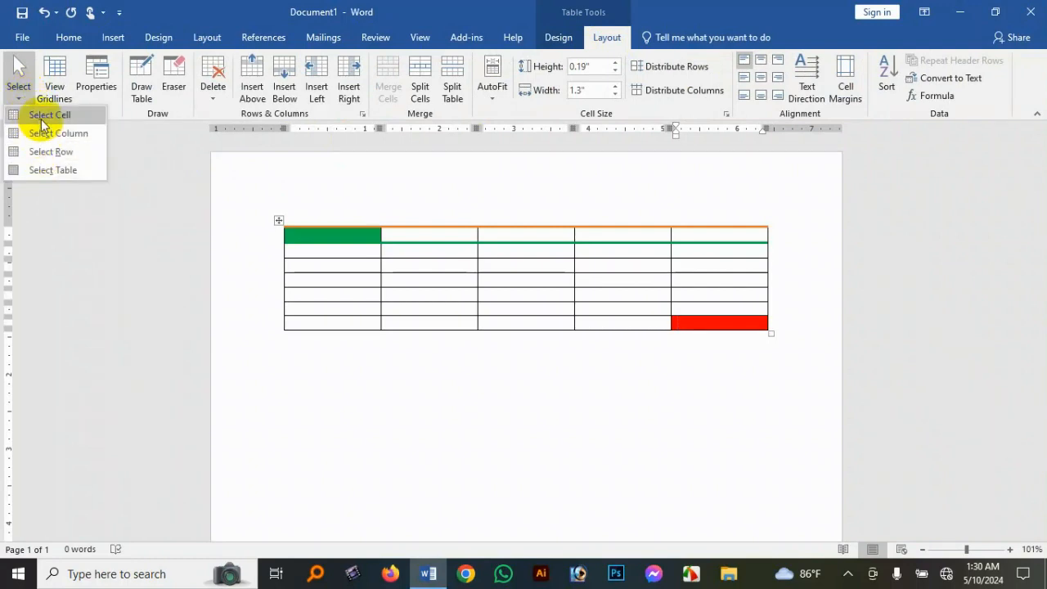
left_click(401, 274)
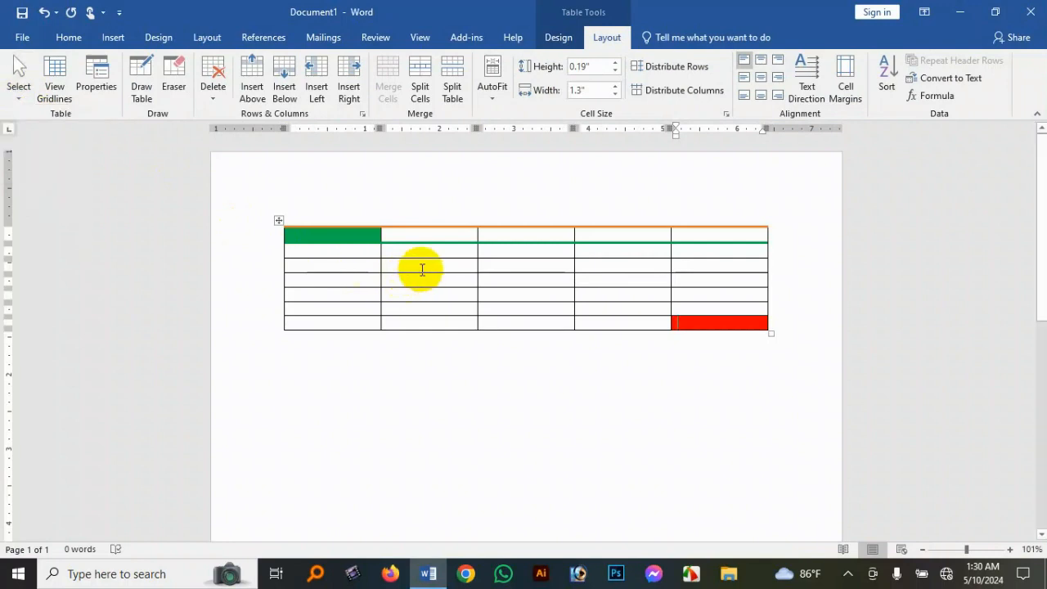
left_click(495, 263)
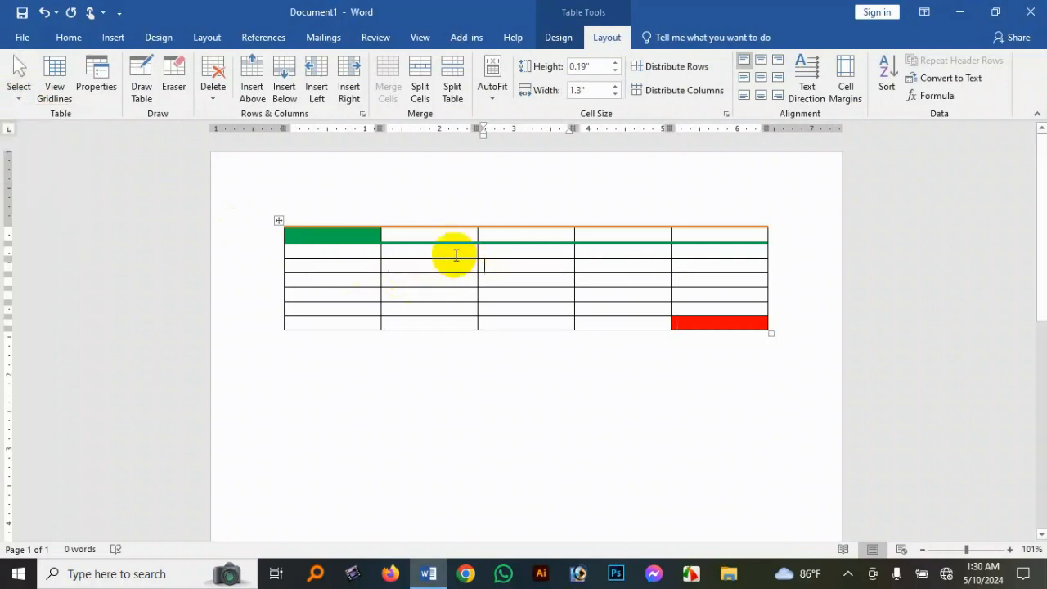
left_click(441, 267)
left_click(491, 280)
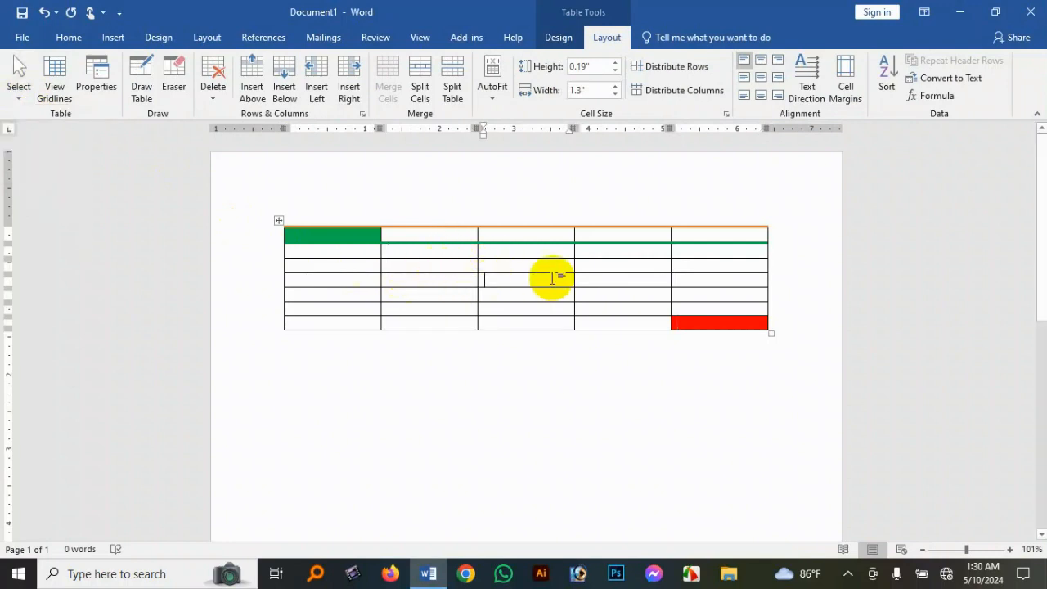
left_click(509, 266)
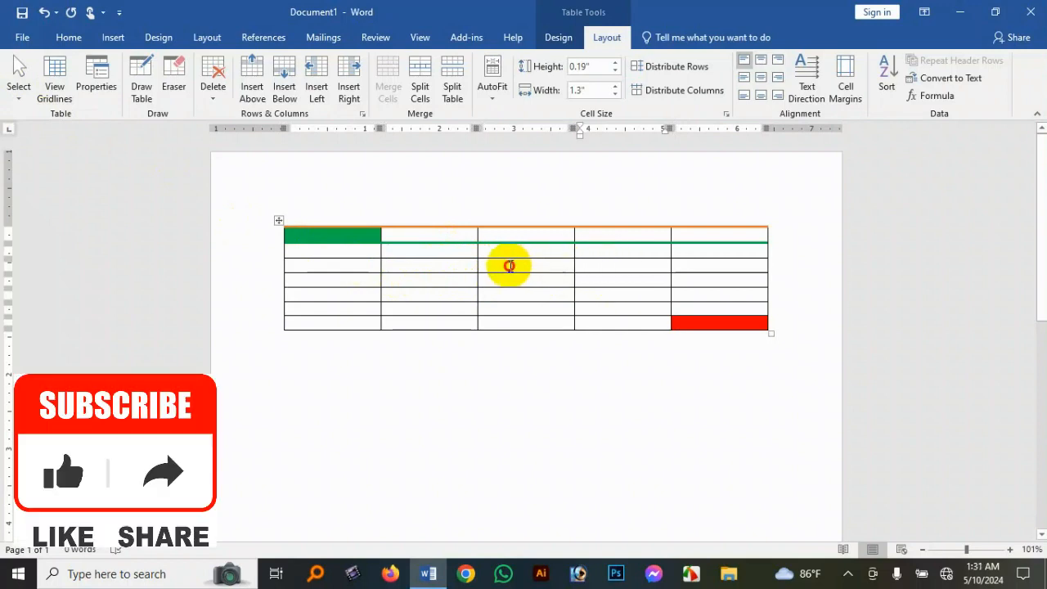
left_click(438, 264)
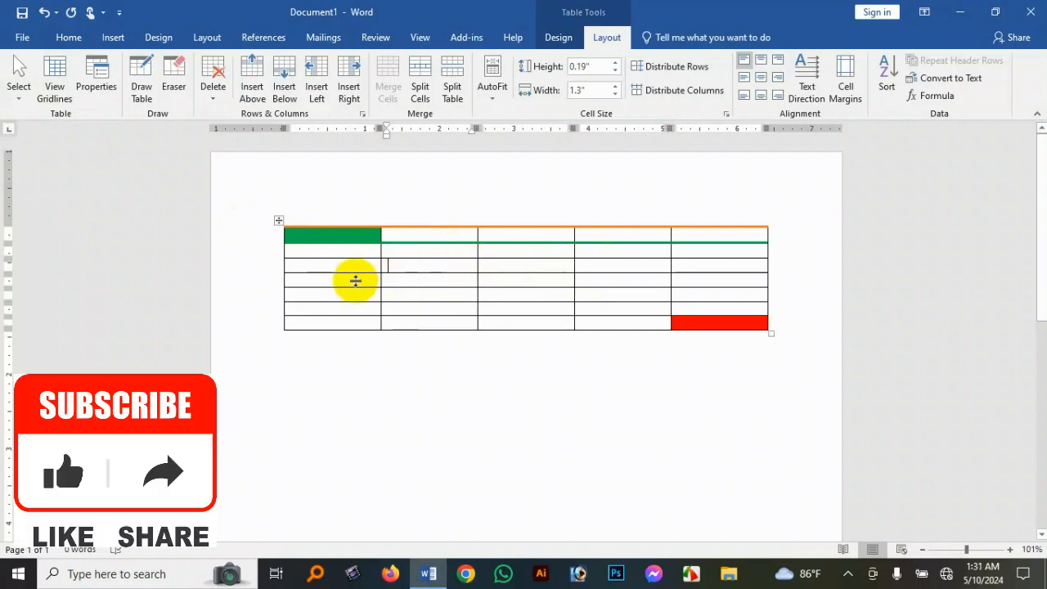
left_click(20, 89)
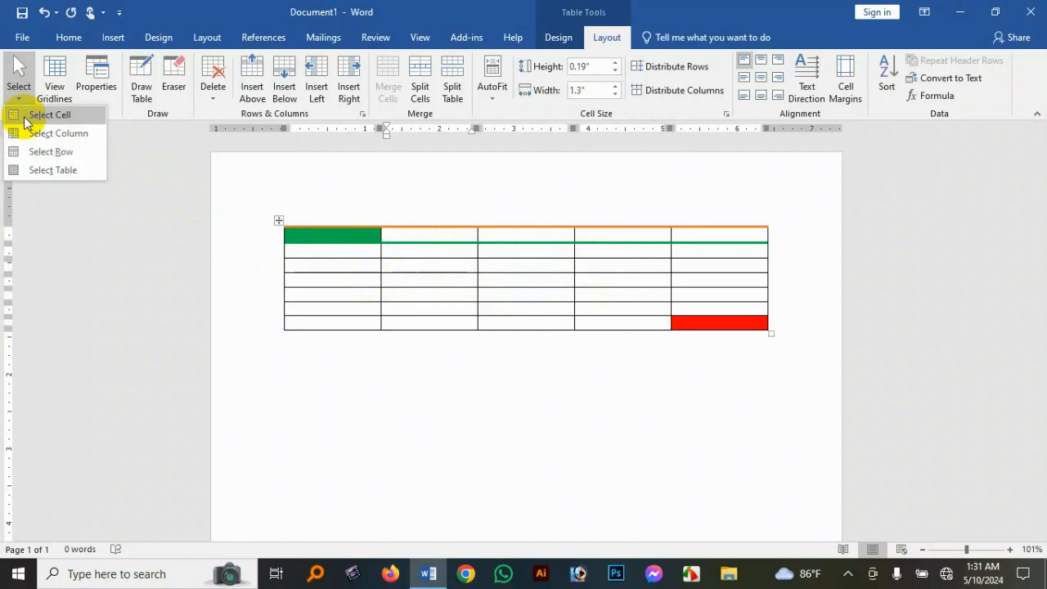
left_click(25, 118)
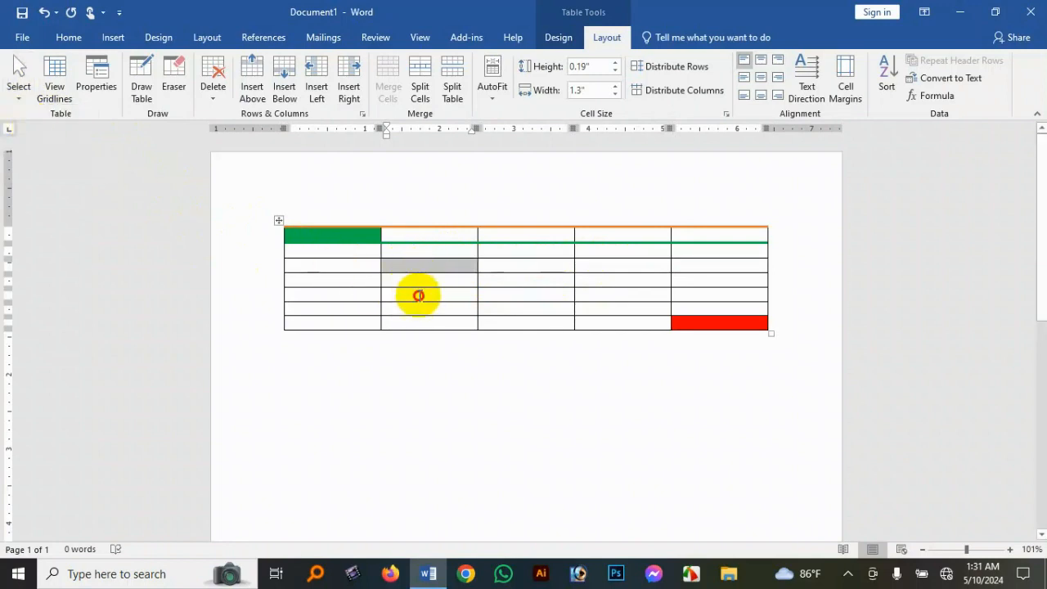
Use the selection commands to select the table's entire second column and its entire second row
left_click(415, 294)
left_click(28, 103)
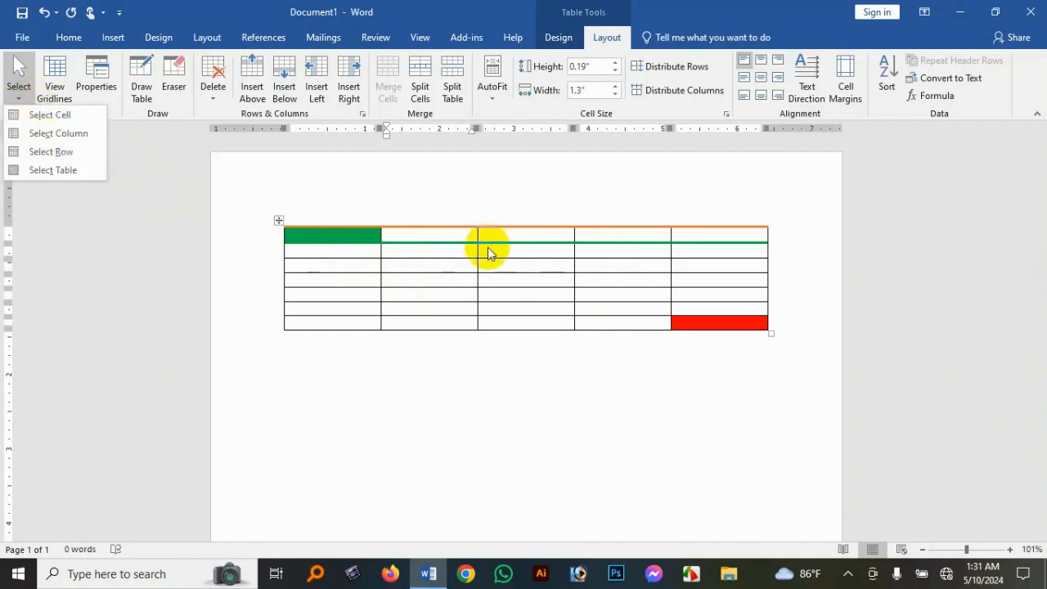
left_click(62, 134)
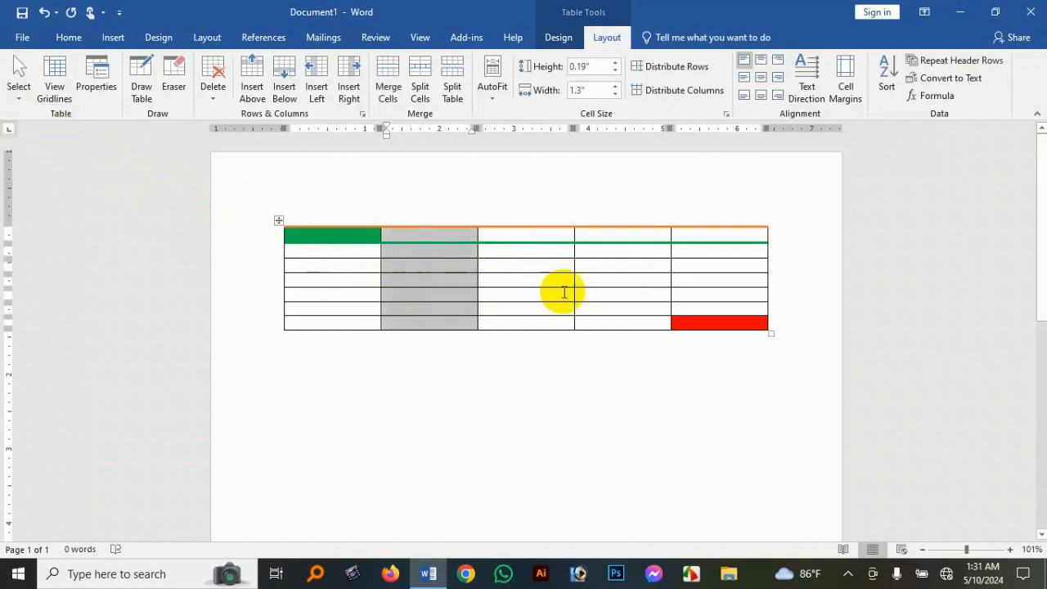
left_click(685, 291)
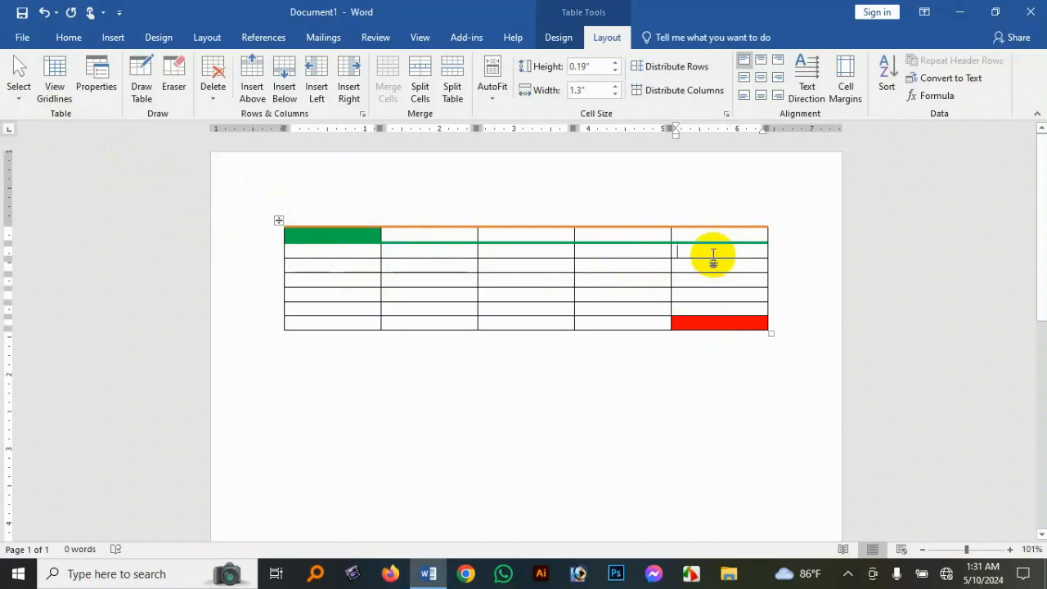
left_click(18, 92)
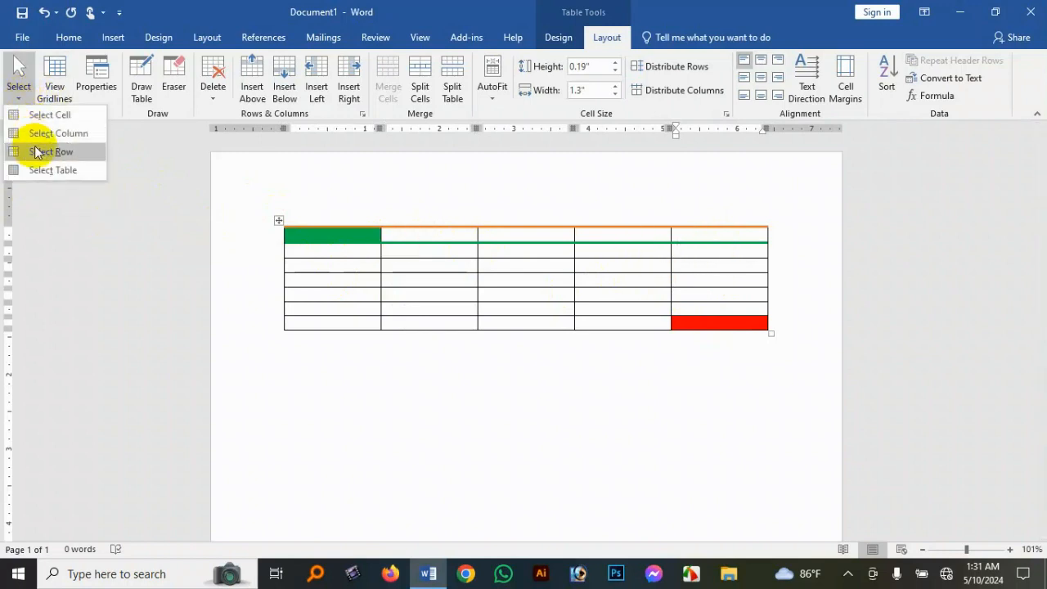
left_click(36, 152)
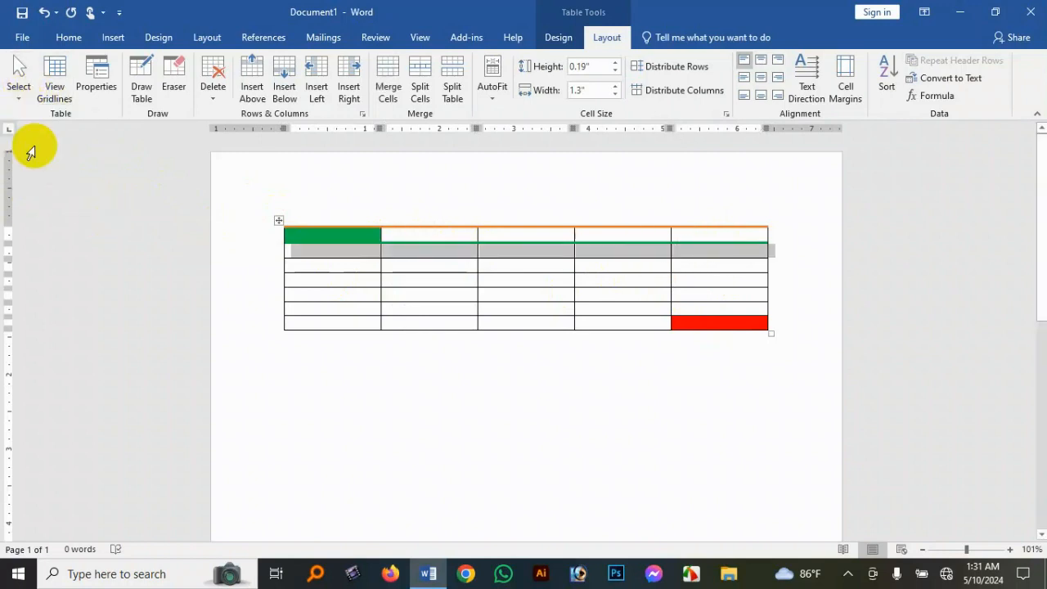
Select the entire table with the Select Table command, and clear the selection by placing the cursor in the second row
left_click(609, 278)
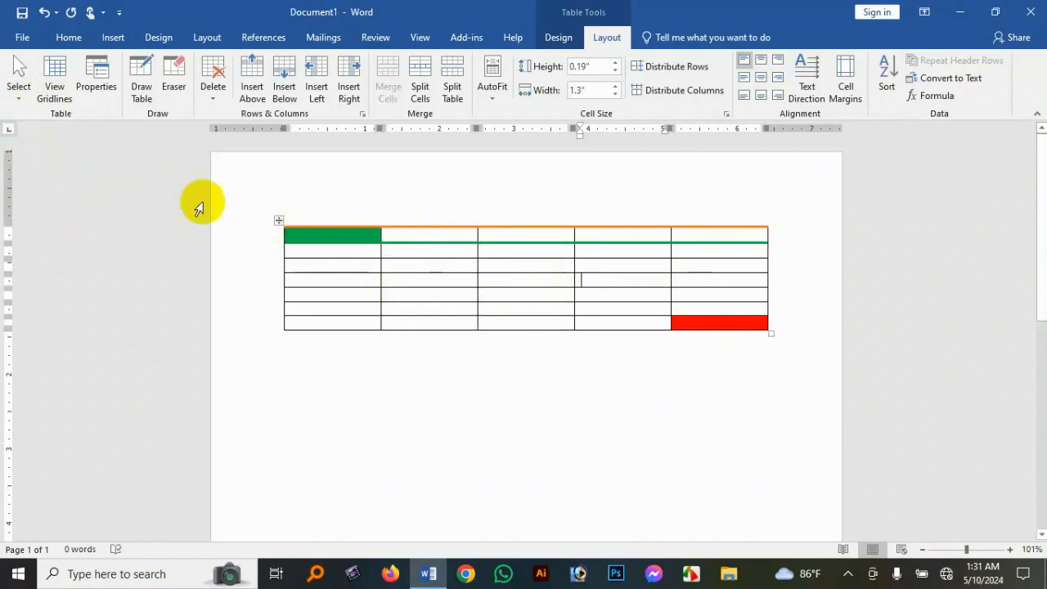
left_click(13, 93)
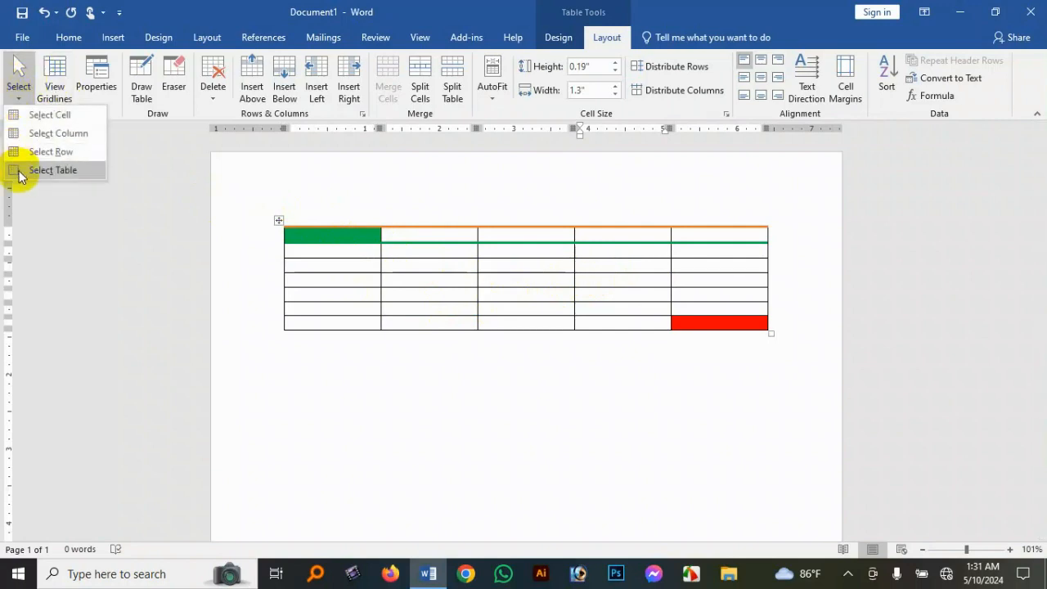
left_click(20, 170)
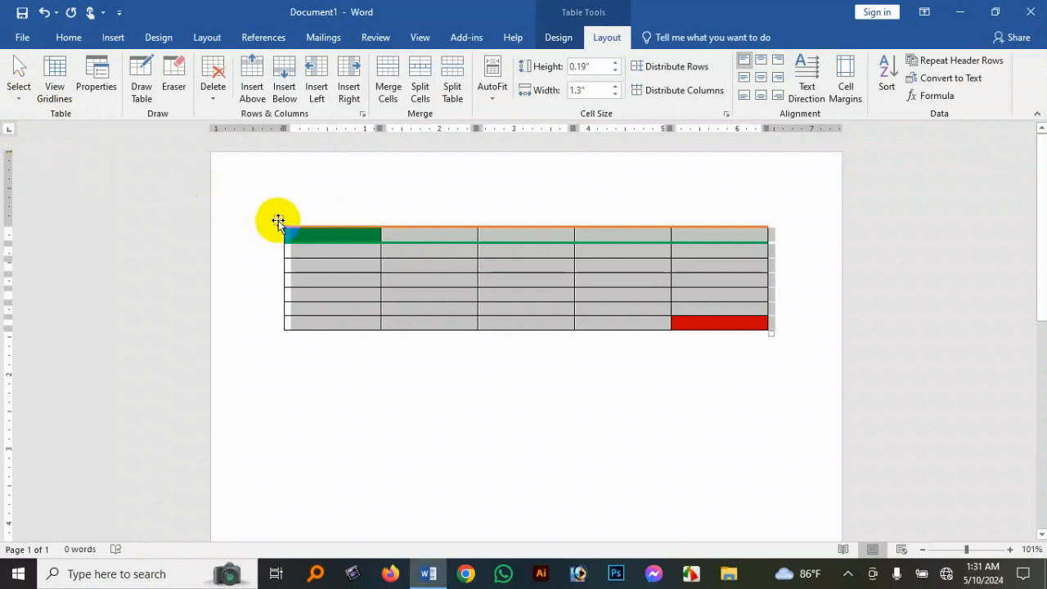
left_click(339, 258)
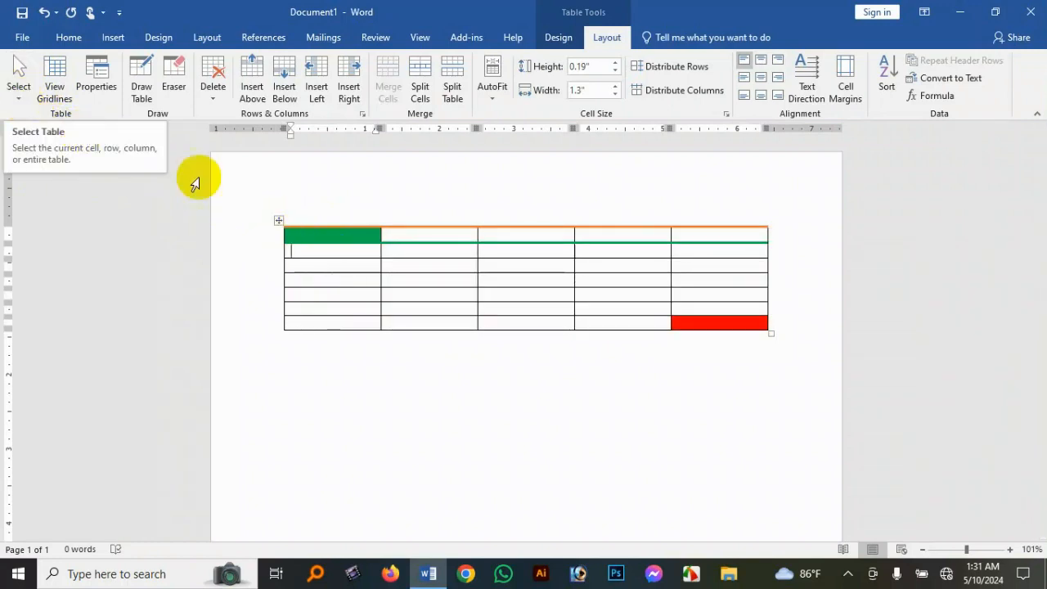
Select the first row, the second row and the third column one at a time by sweeping across their cells
left_click_drag(697, 235, 273, 234)
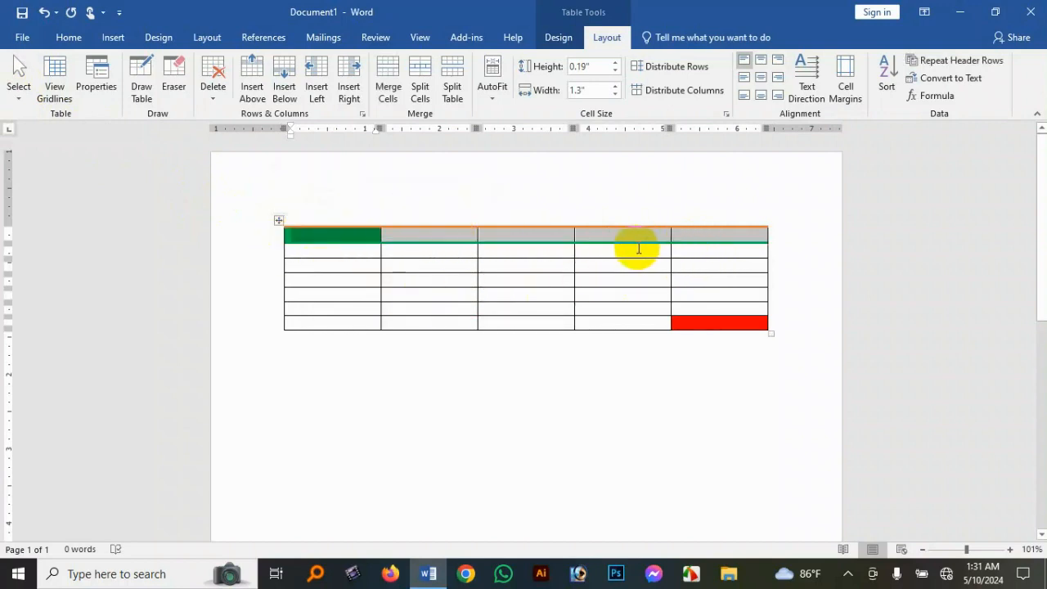
left_click(671, 254)
left_click_drag(671, 253, 276, 257)
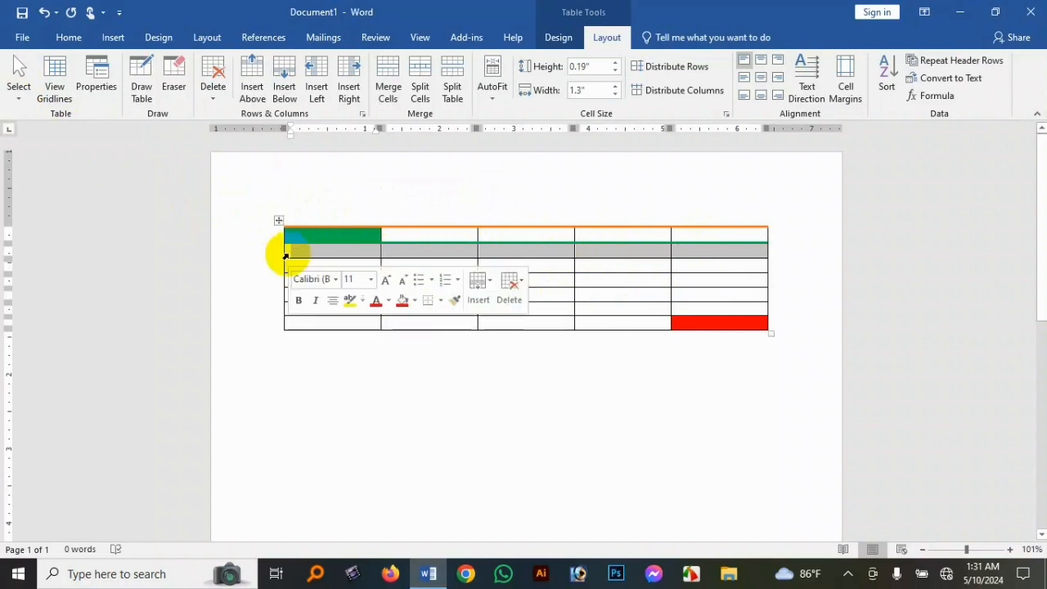
left_click(583, 280)
left_click_drag(514, 233, 516, 331)
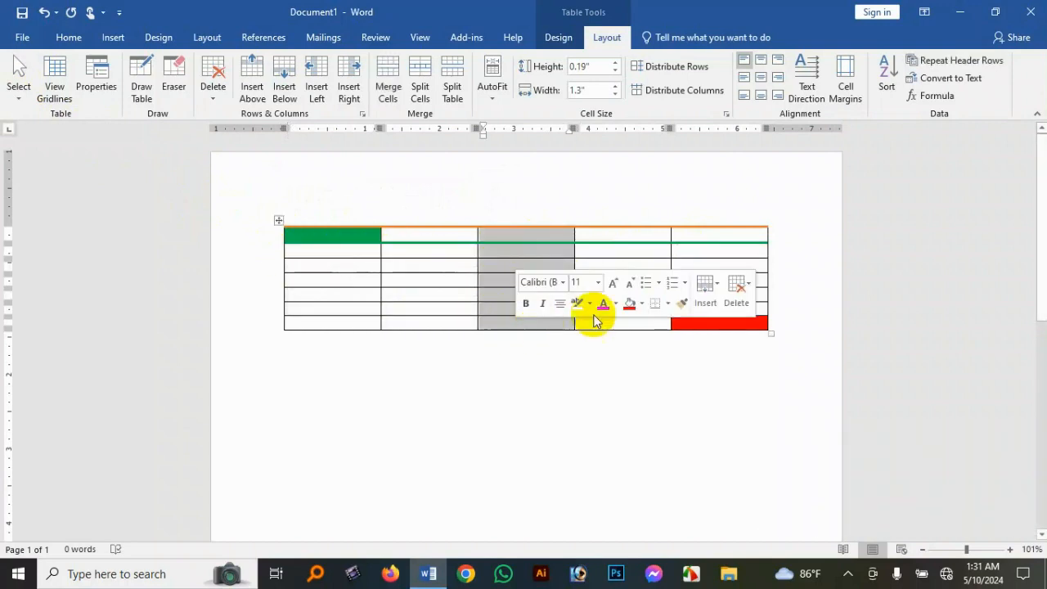
left_click(615, 253)
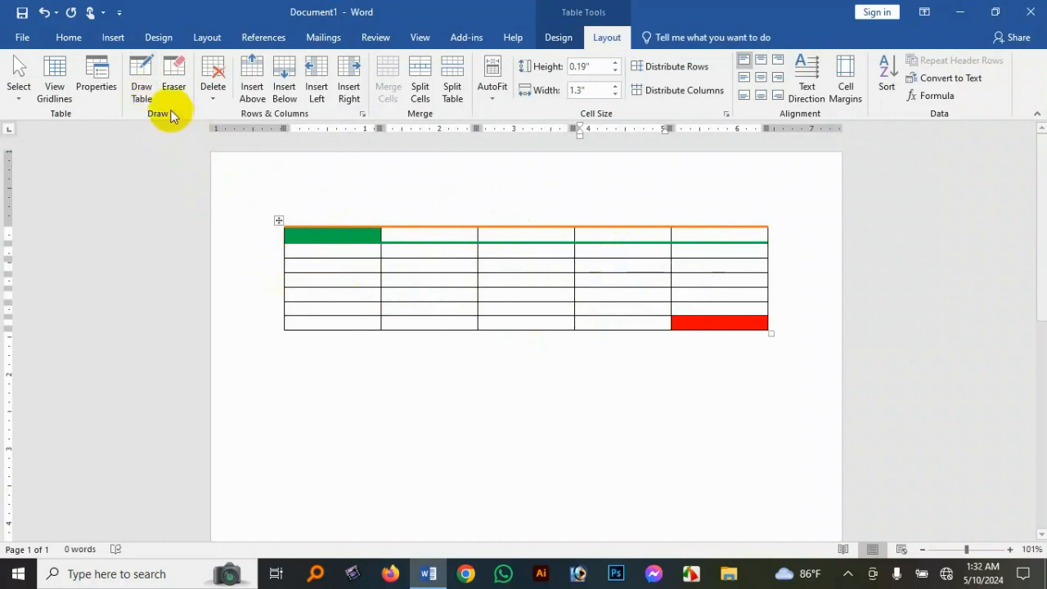
Draw a table about 5.5 by 1.5 inches below the existing one, dividing it into two upper cells and five unevenly sized lower cells
left_click(144, 90)
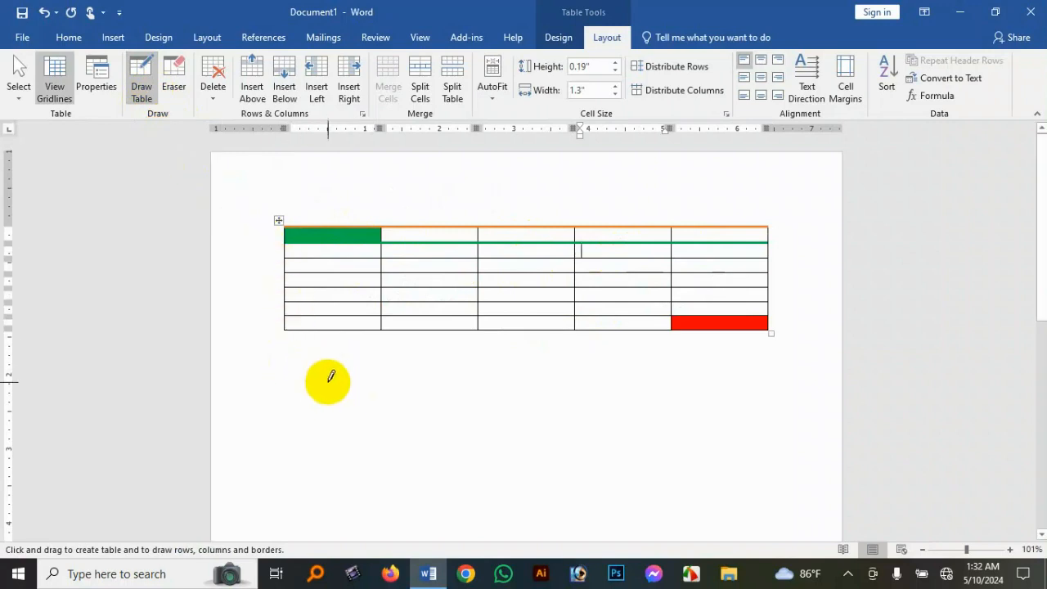
mouse_move(329, 372)
left_mouse_down()
mouse_move(479, 416)
mouse_move(695, 449)
mouse_move(742, 471)
left_mouse_up()
left_click_drag(527, 367, 527, 468)
mouse_move(328, 381)
left_mouse_down()
mouse_move(661, 390)
mouse_move(626, 467)
left_mouse_up()
left_click_drag(407, 388, 408, 471)
left_click_drag(410, 435, 524, 435)
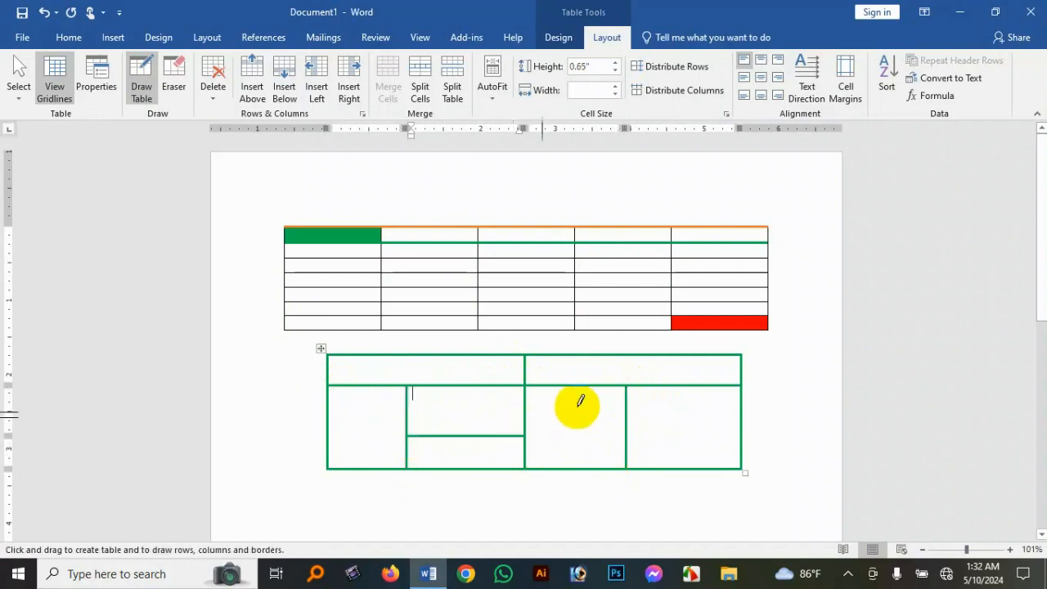
Draw a diagonal line in each of the drawn table's three full-height lower cells, and split the short upper cell between them with a vertical line
left_click_drag(626, 384, 524, 468)
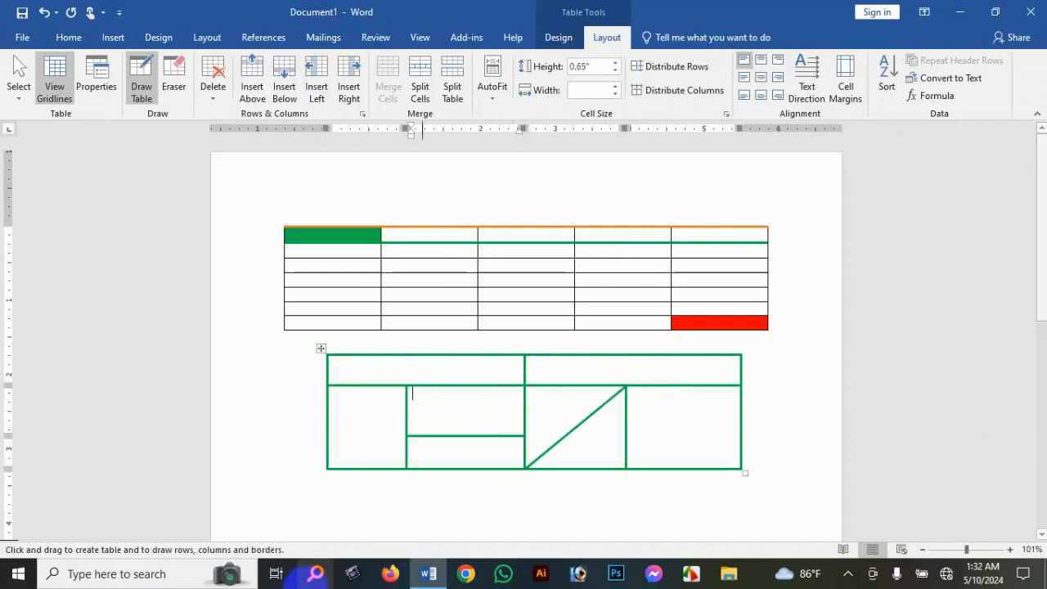
mouse_move(628, 384)
left_mouse_down()
mouse_move(631, 404)
mouse_move(727, 447)
mouse_move(741, 468)
left_mouse_up()
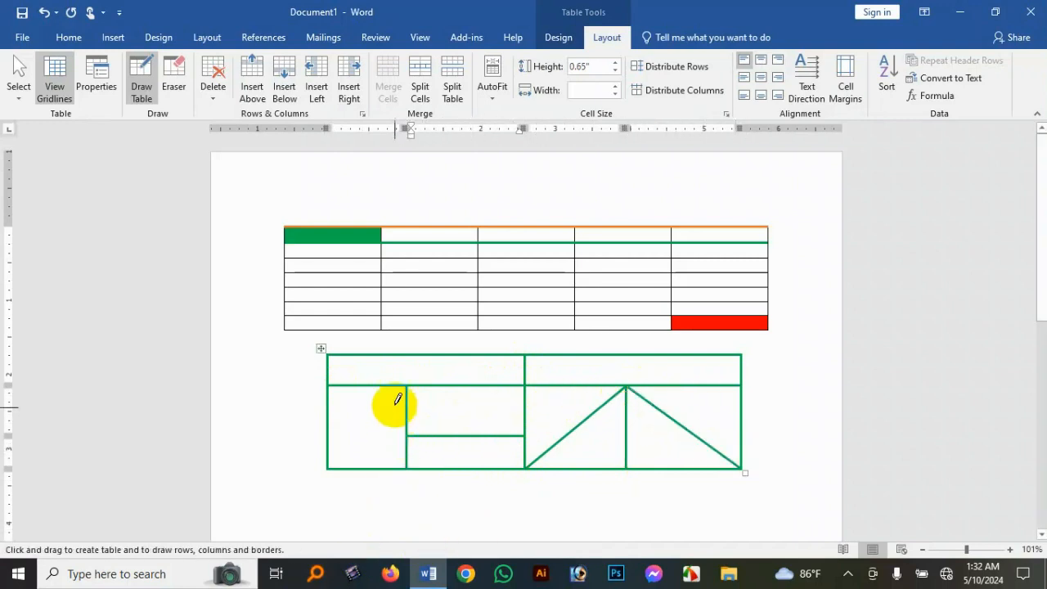
mouse_move(407, 387)
left_mouse_down()
mouse_move(346, 471)
mouse_move(329, 468)
left_mouse_up()
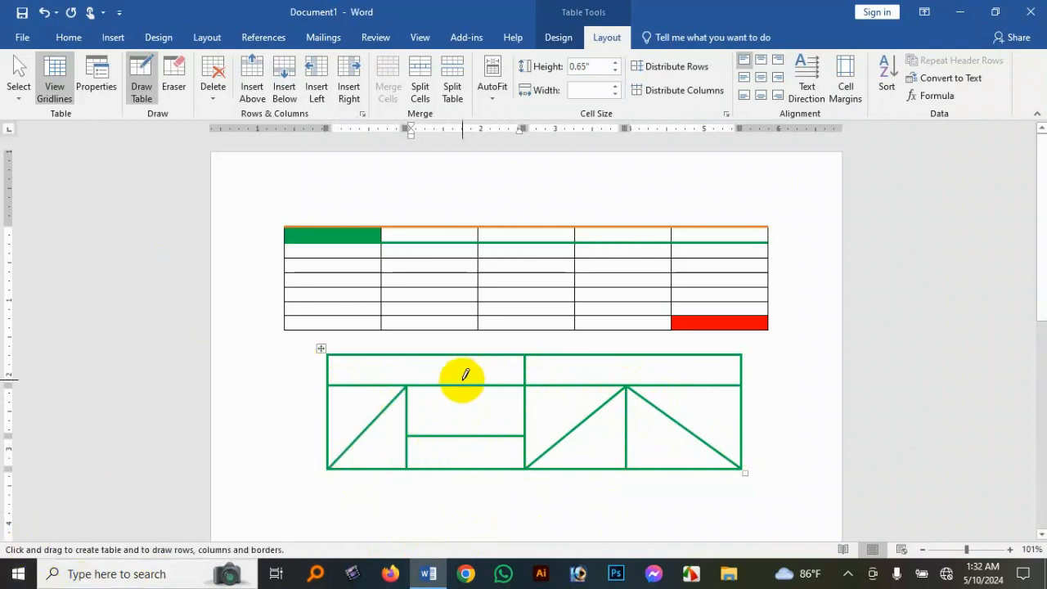
left_click_drag(462, 383, 462, 442)
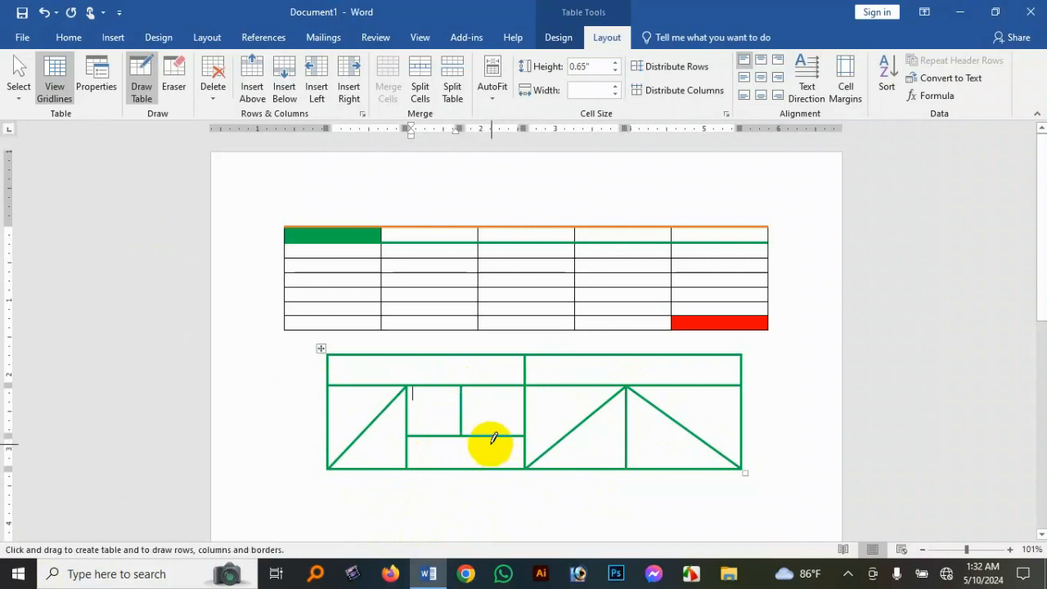
Erase the diagonals in the drawn table's first and third full-height cells and the line segment below the newly split cell's right half
left_click(181, 80)
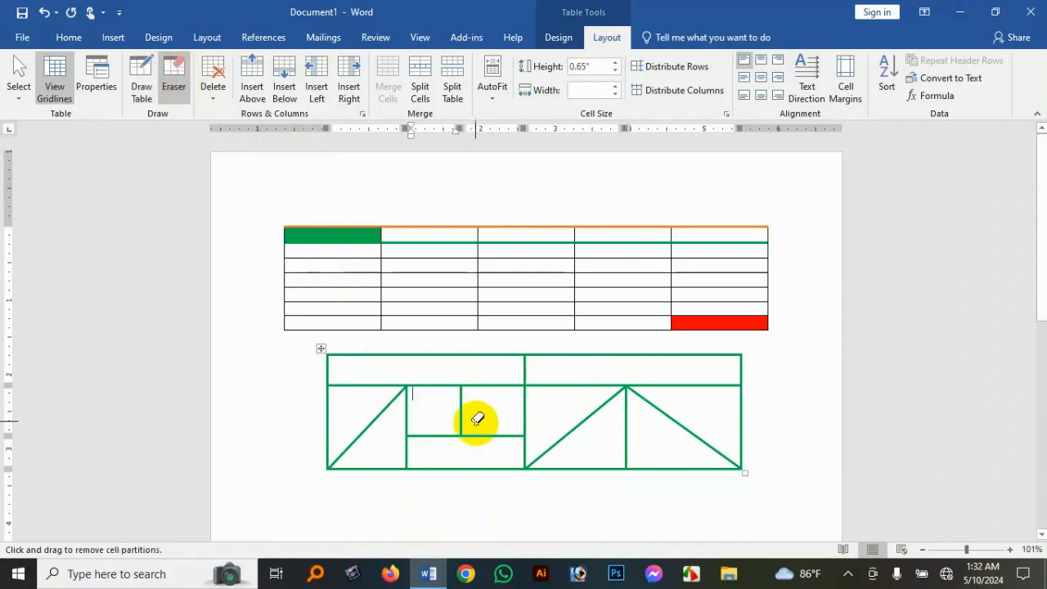
left_click(502, 433)
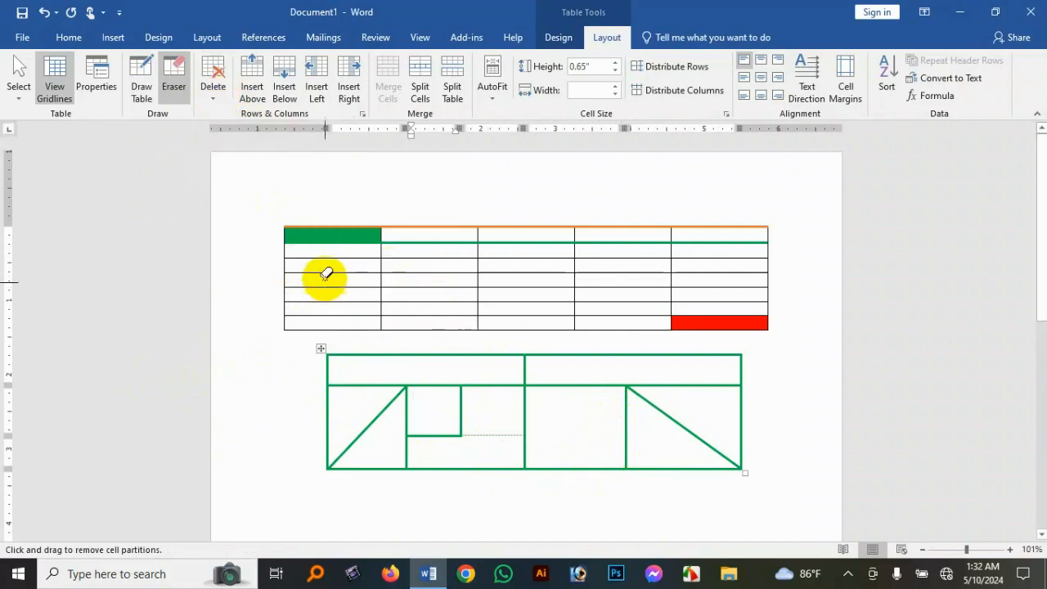
left_click(366, 419)
left_click(270, 401)
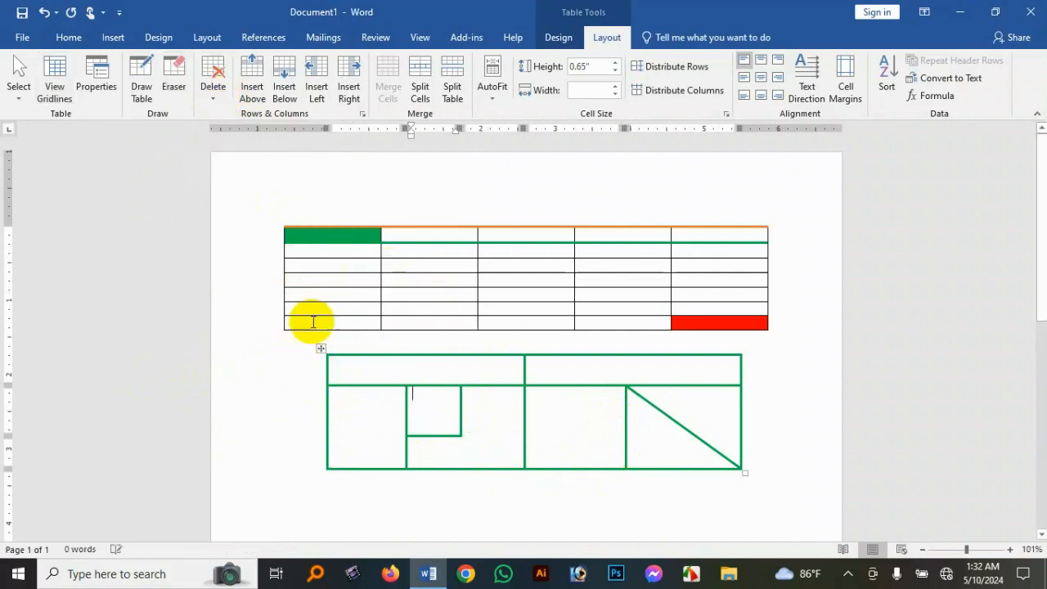
Fill the upper table's second-to-last row with the sample entries df, dfd, dff, dsf and fsd
left_click(327, 254)
left_click(356, 320)
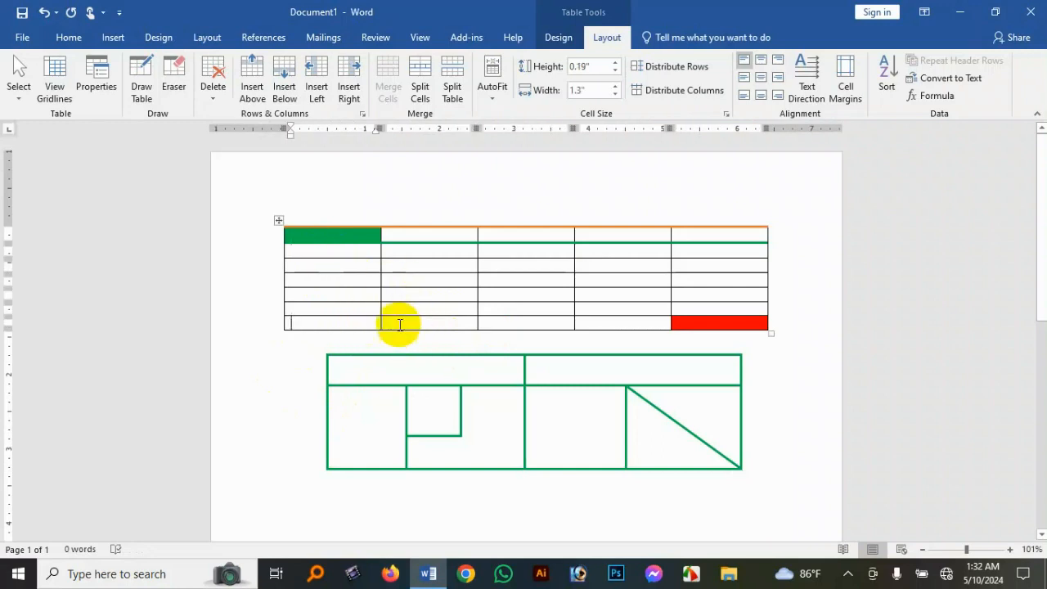
left_click(347, 307)
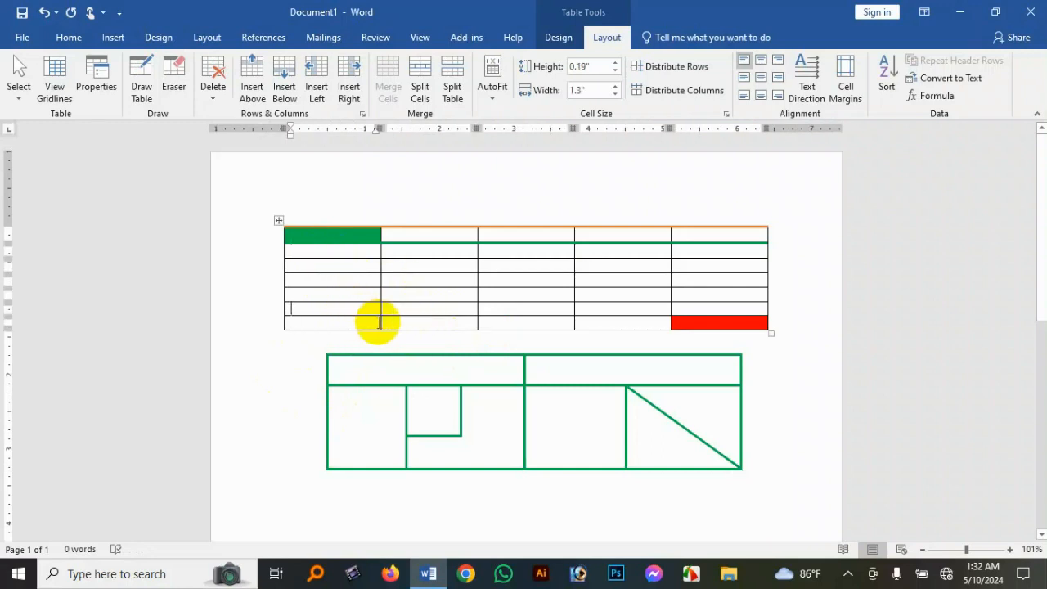
type("df")
left_click(437, 308)
type("dfd")
left_click(507, 307)
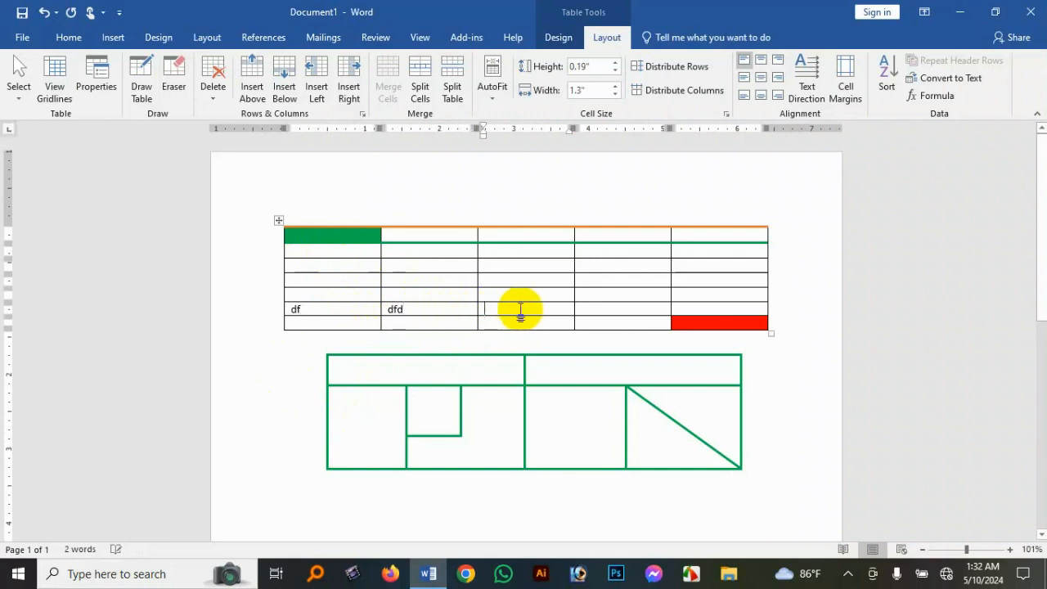
type("dff")
left_click(605, 308)
type("dsf")
left_click(707, 308)
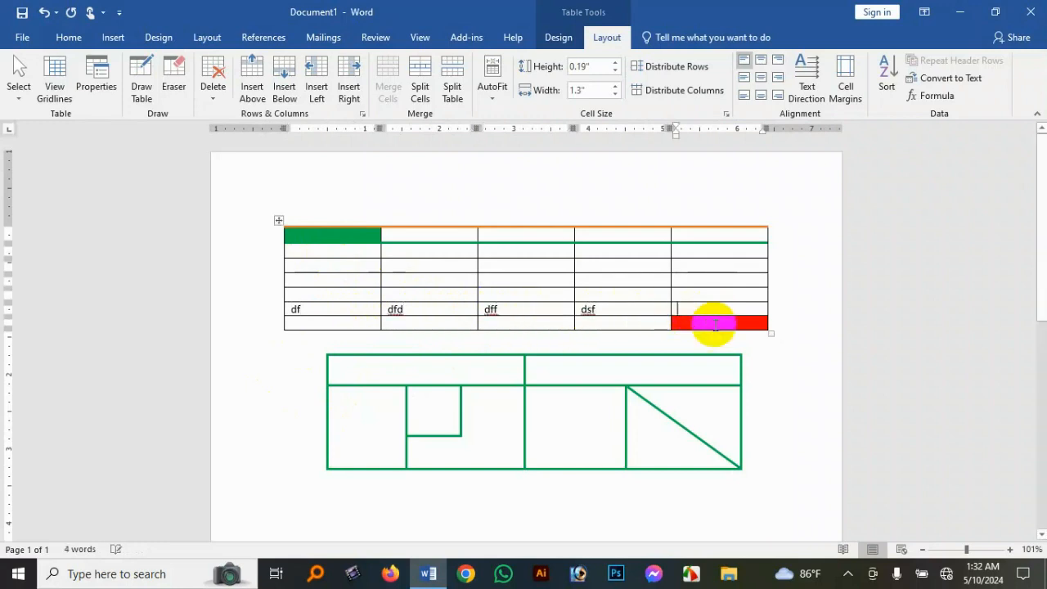
type("fsd")
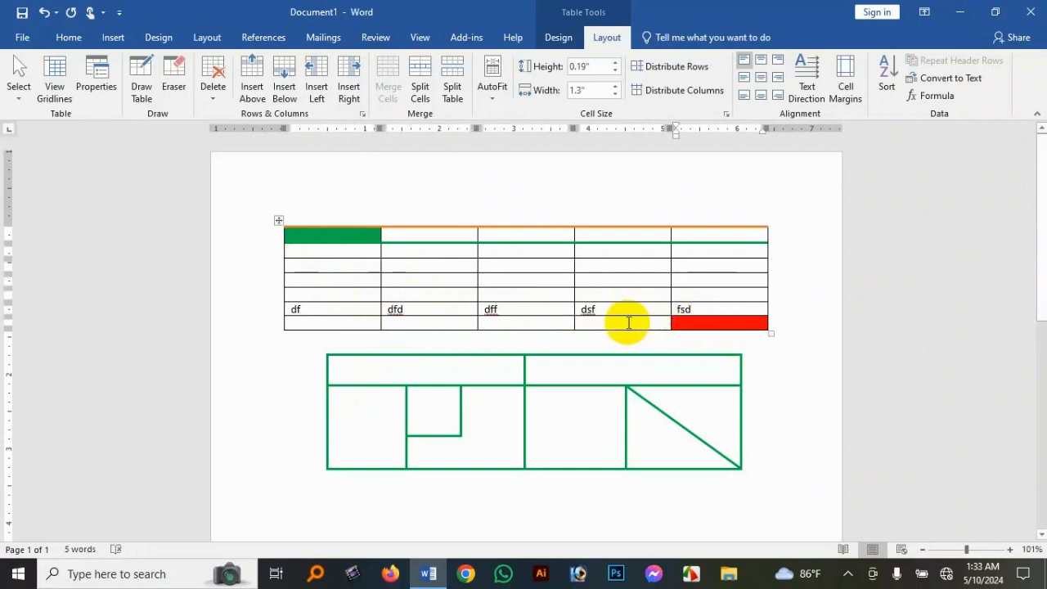
Select the upper table's last row, containing the red cell, with the Select Row command and delete it
left_click(20, 96)
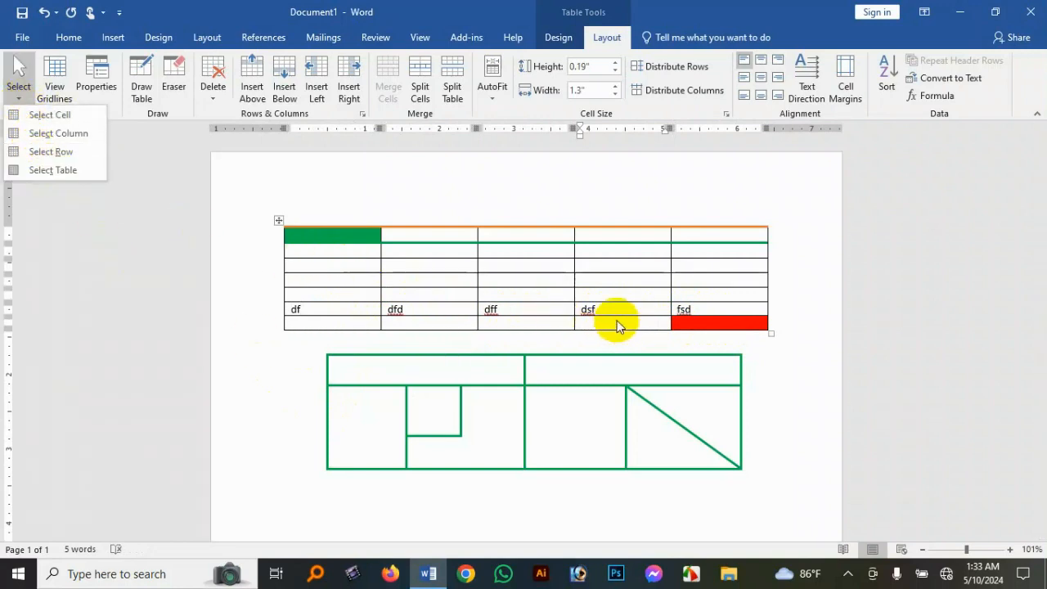
left_click(56, 155)
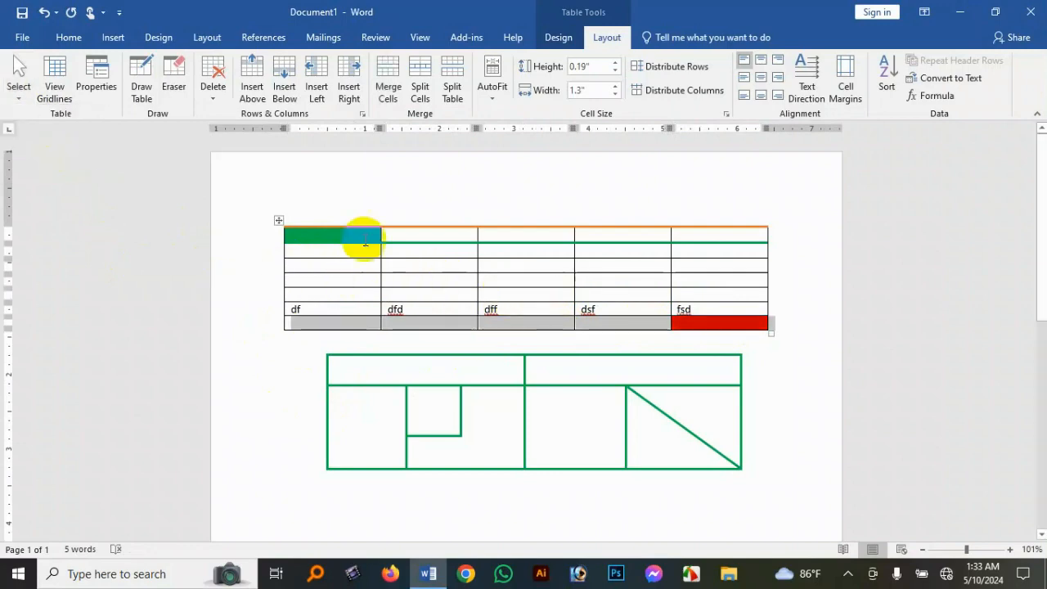
left_click(223, 107)
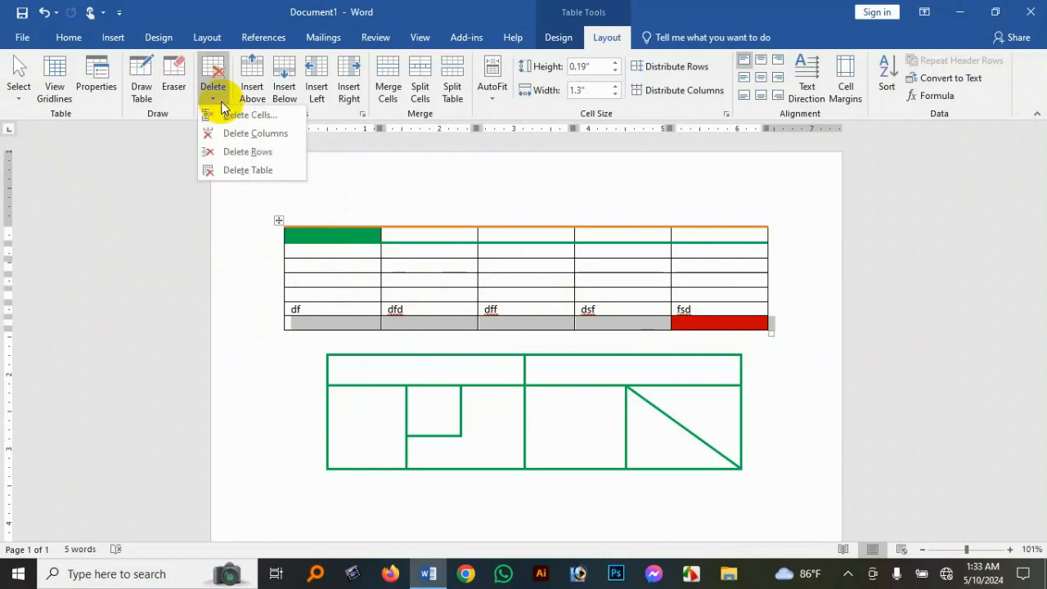
left_click(259, 155)
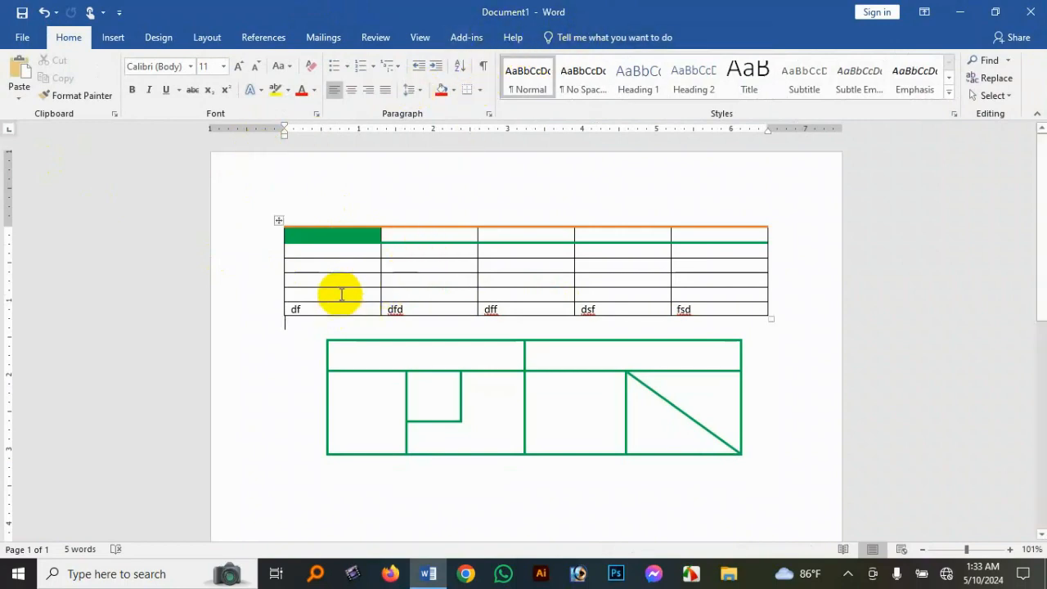
left_click(338, 292)
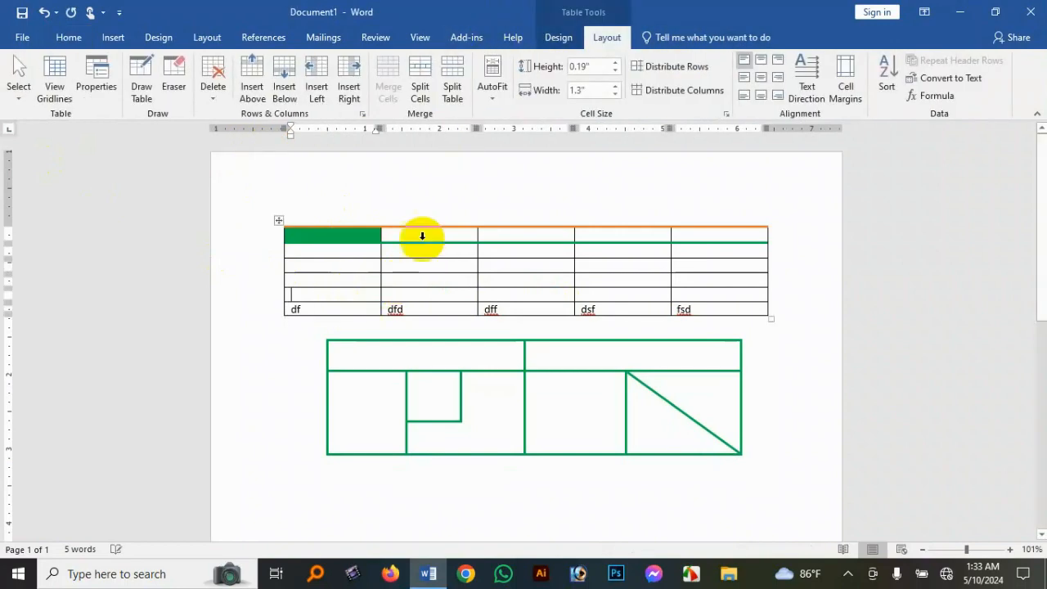
left_click(214, 94)
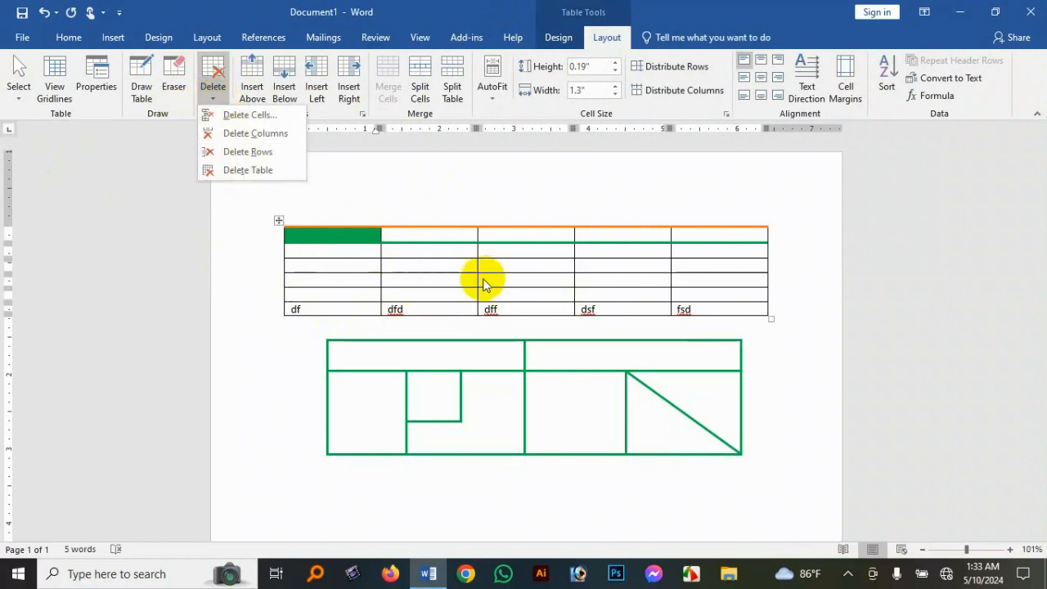
left_click(723, 279)
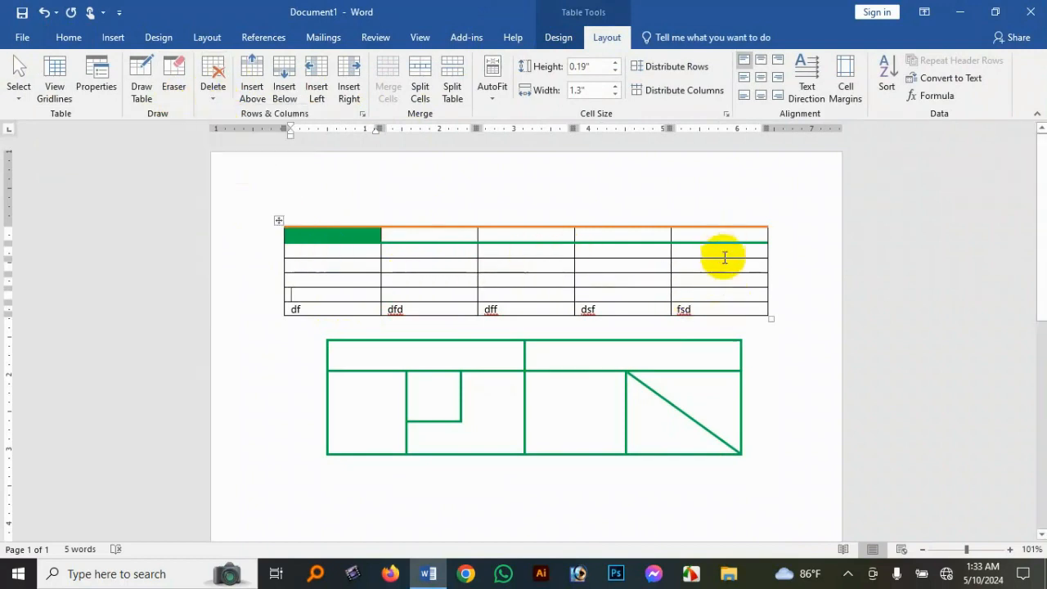
Select the upper table's last column, containing fsd, with the Select Column command and delete it
left_click(725, 306)
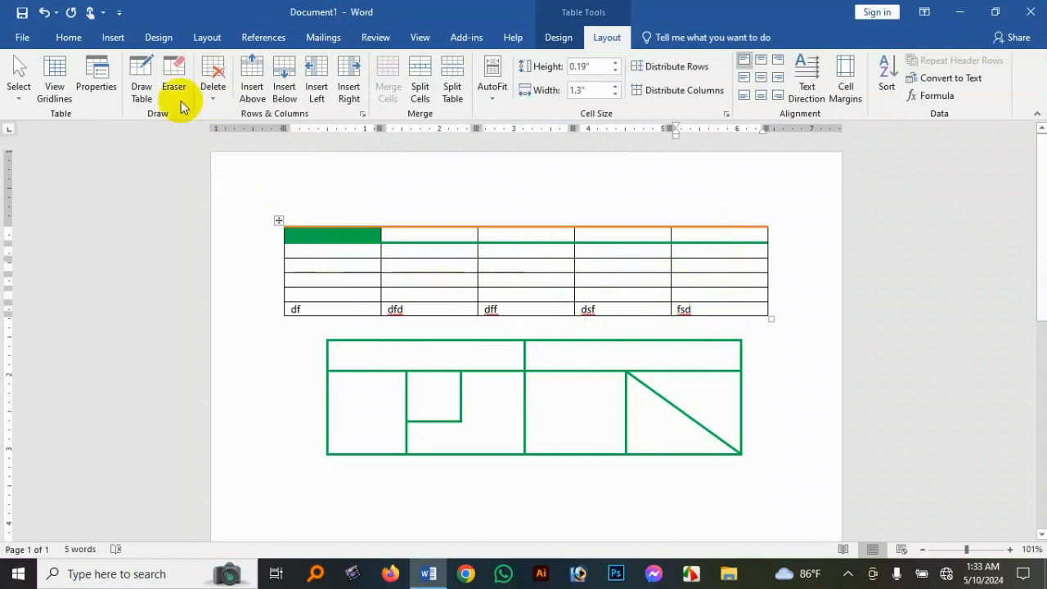
left_click(18, 96)
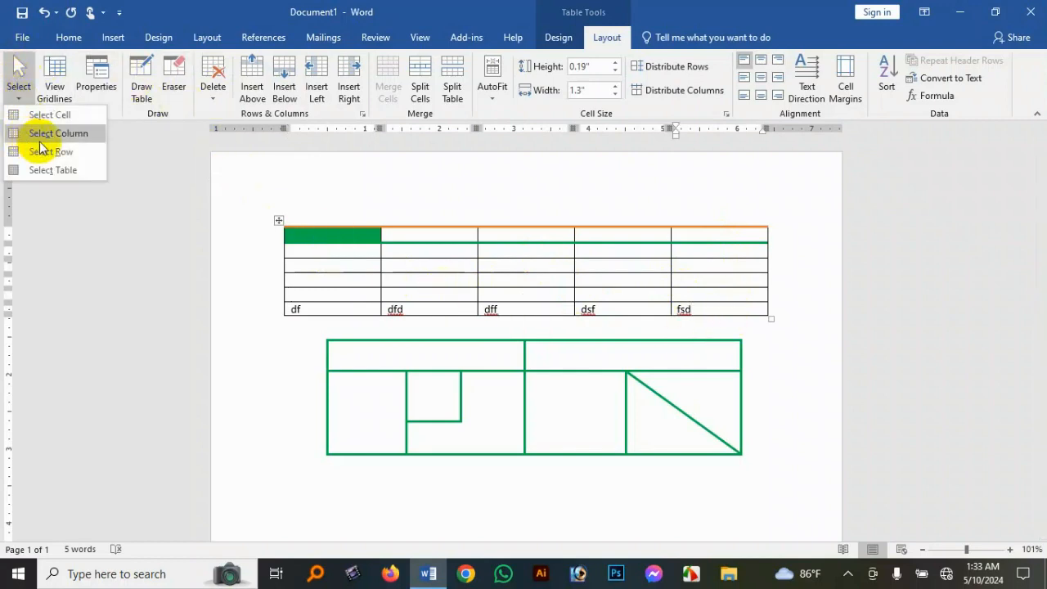
left_click(29, 134)
left_click(213, 82)
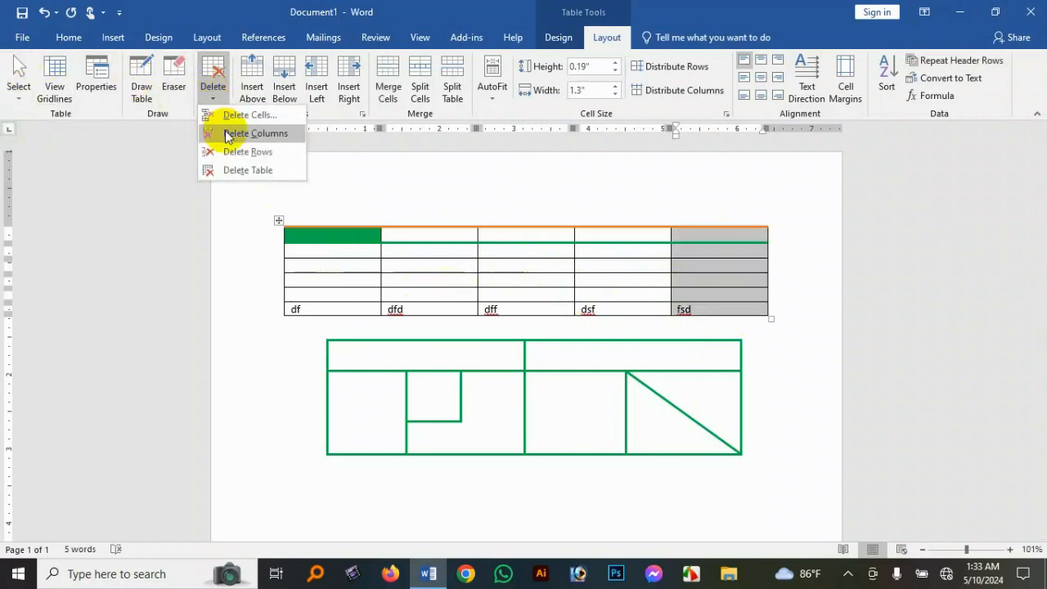
left_click(250, 136)
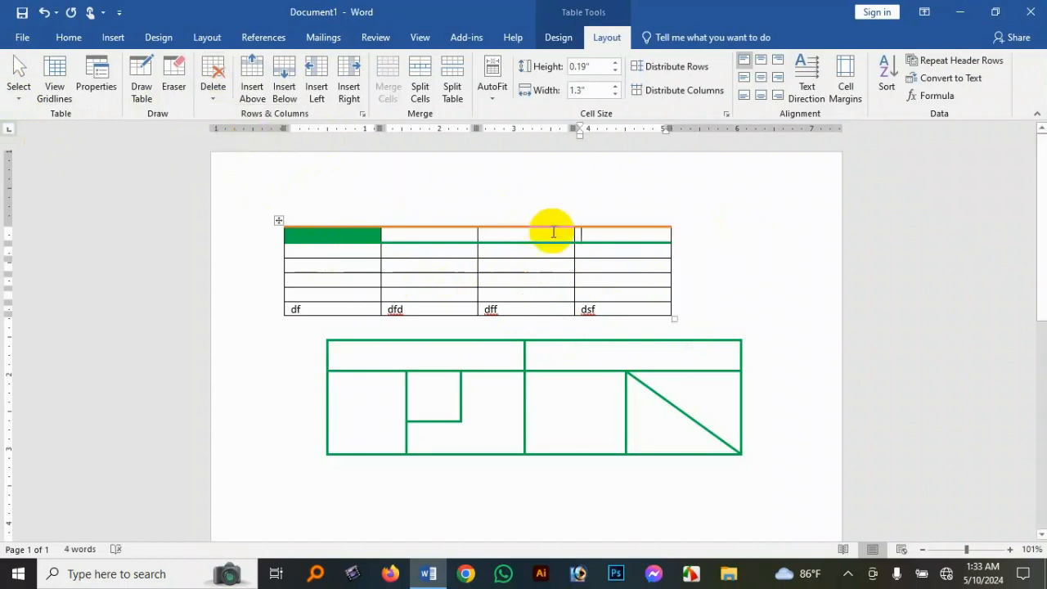
left_click(212, 94)
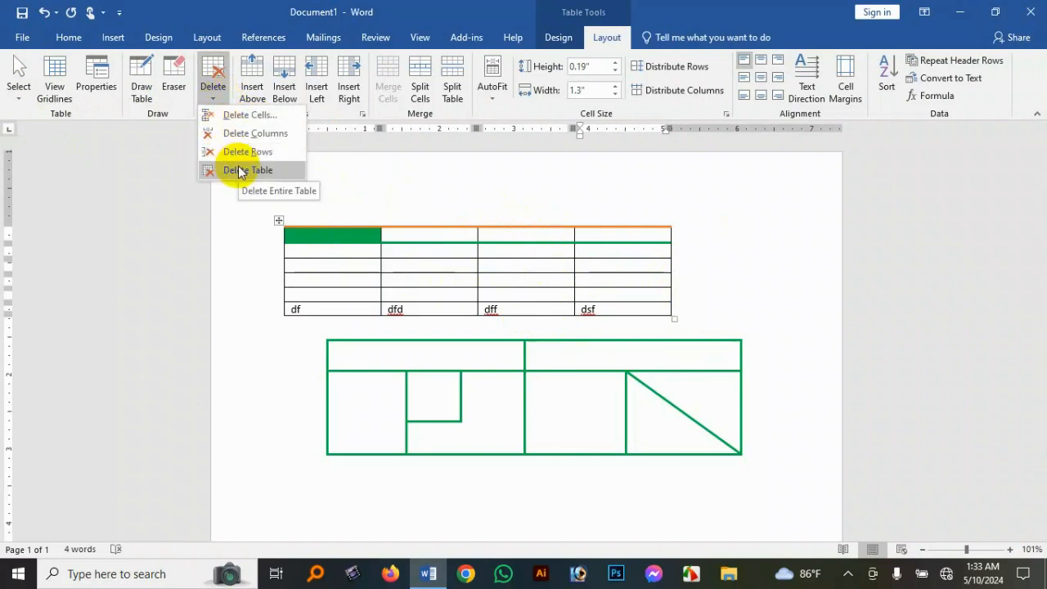
left_click(451, 271)
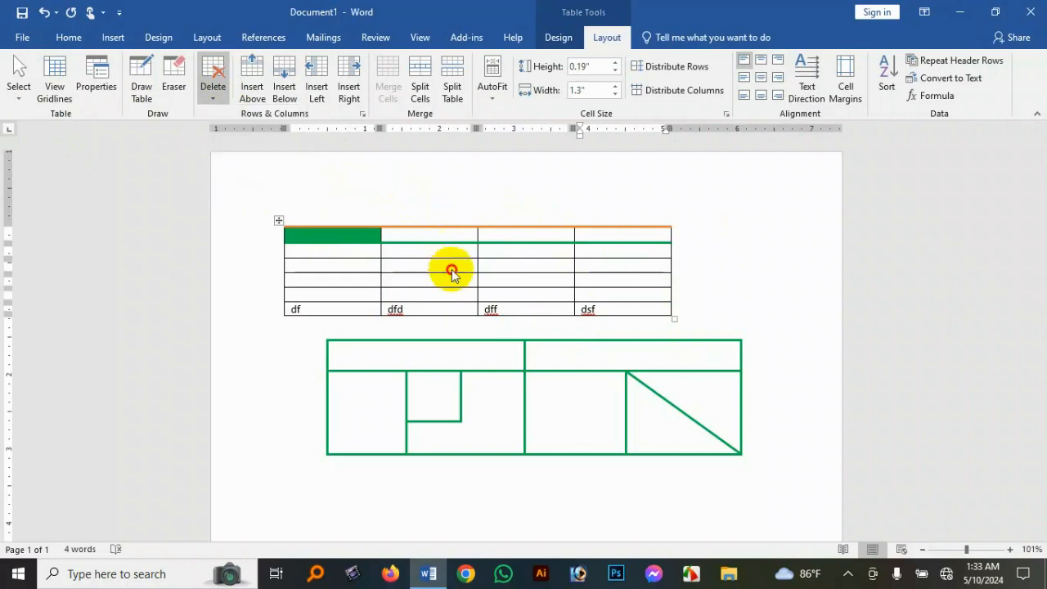
Append two rows to the end of the upper table by advancing past its last cell each time
left_click(623, 310)
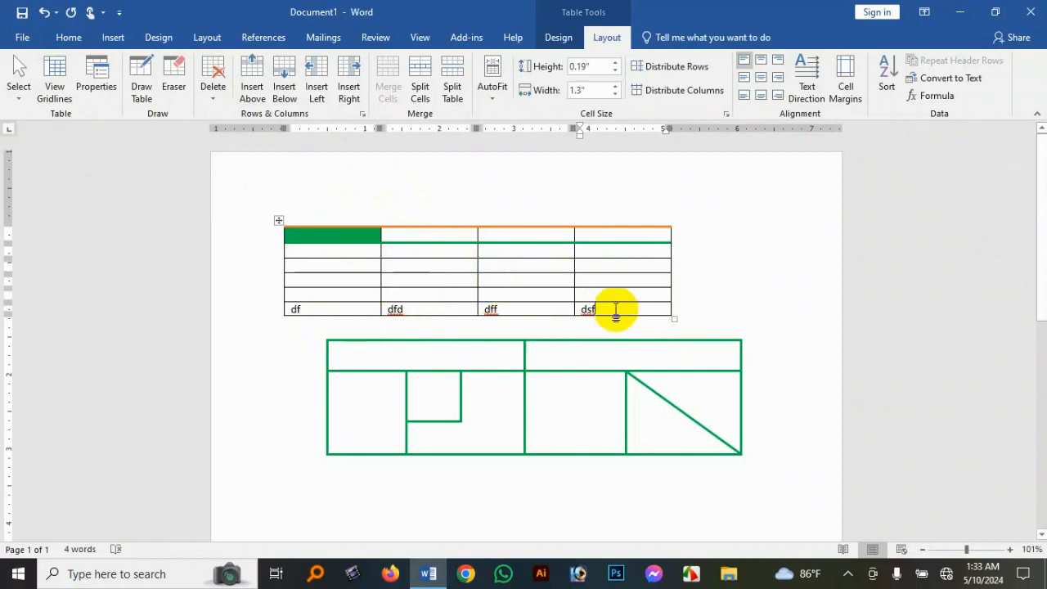
key("Tab")
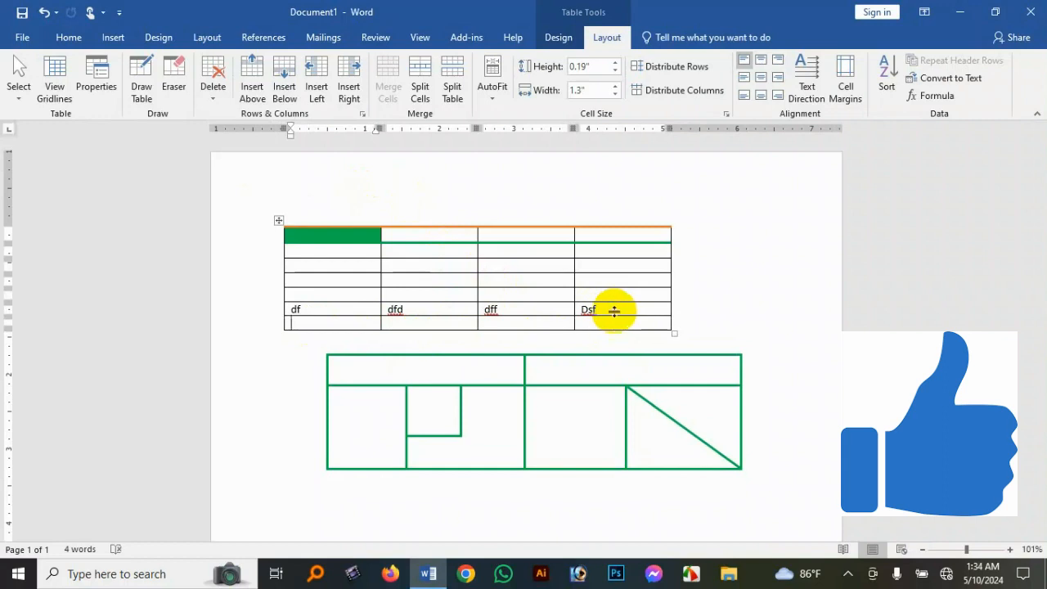
left_click(610, 323)
key("Tab")
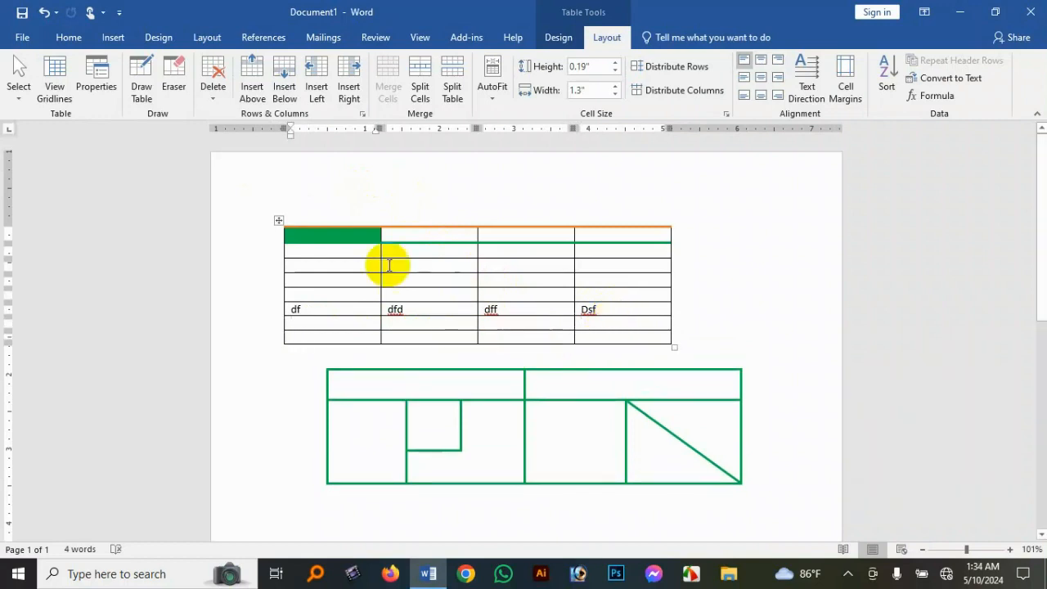
Insert two more rows below the upper table's last row and two rows above its first row
left_click(285, 88)
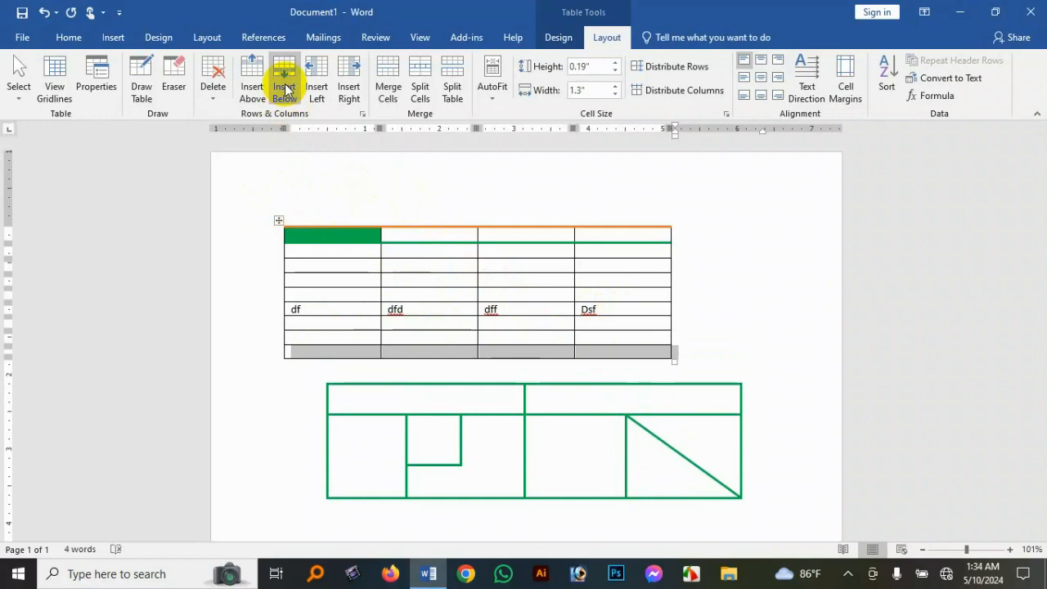
left_click(285, 88)
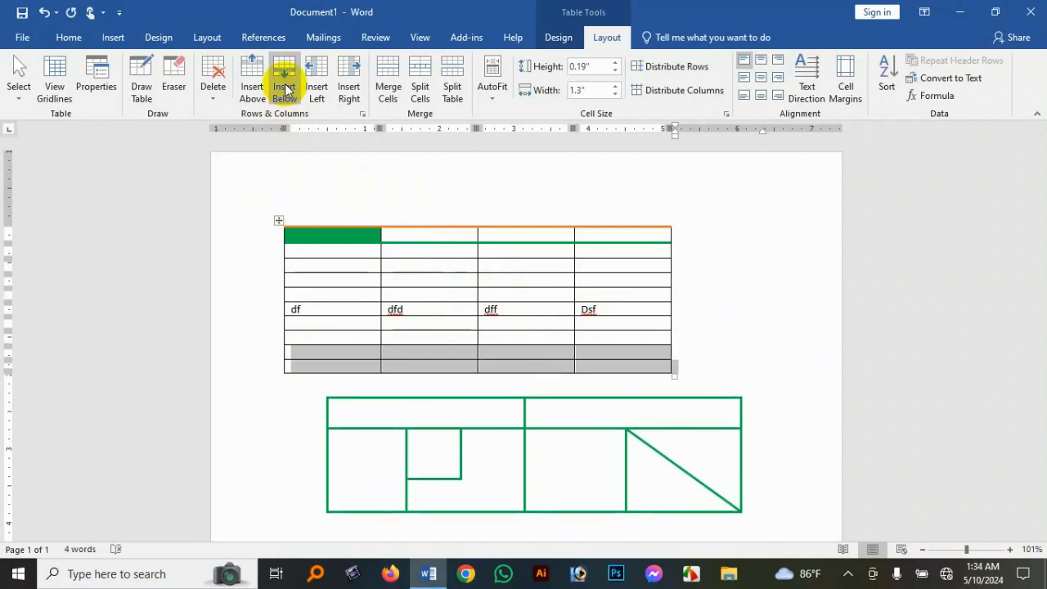
left_click(612, 237)
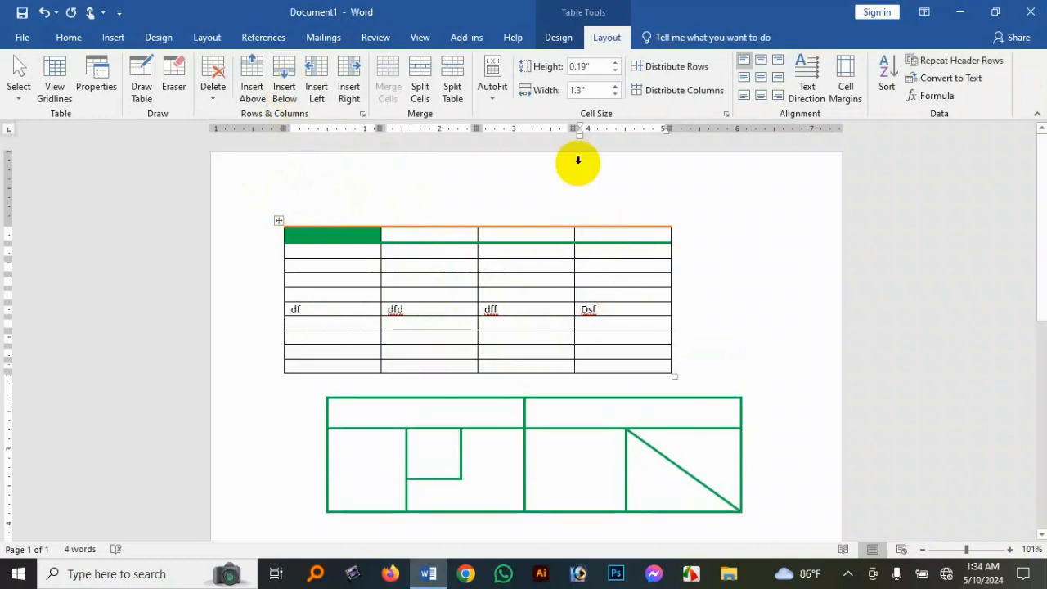
left_click(250, 78)
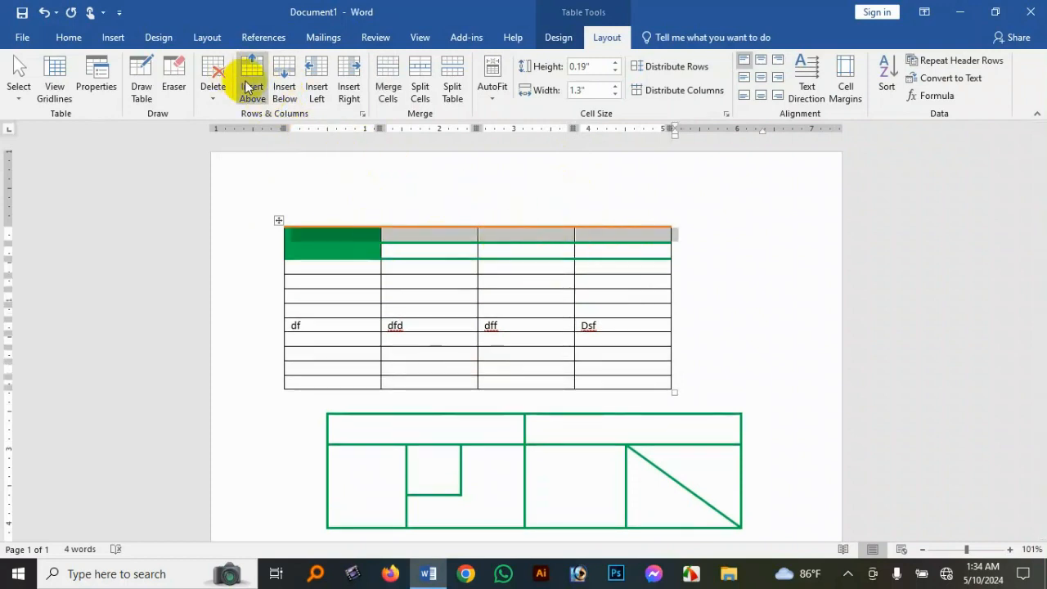
left_click(253, 85)
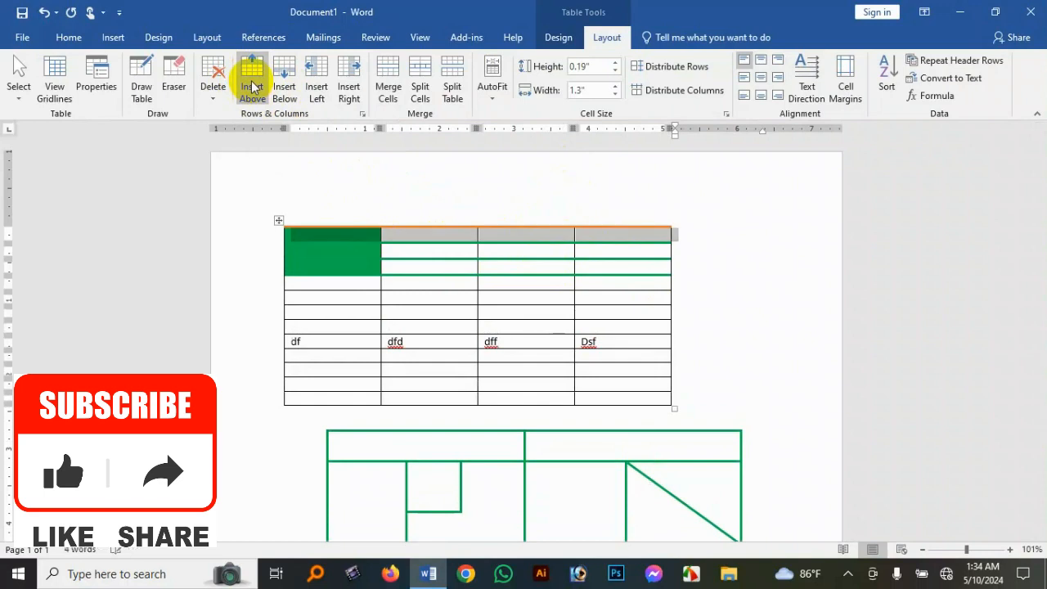
Insert one column to the left of the upper table's Dsf column and one column to its right
left_click(635, 309)
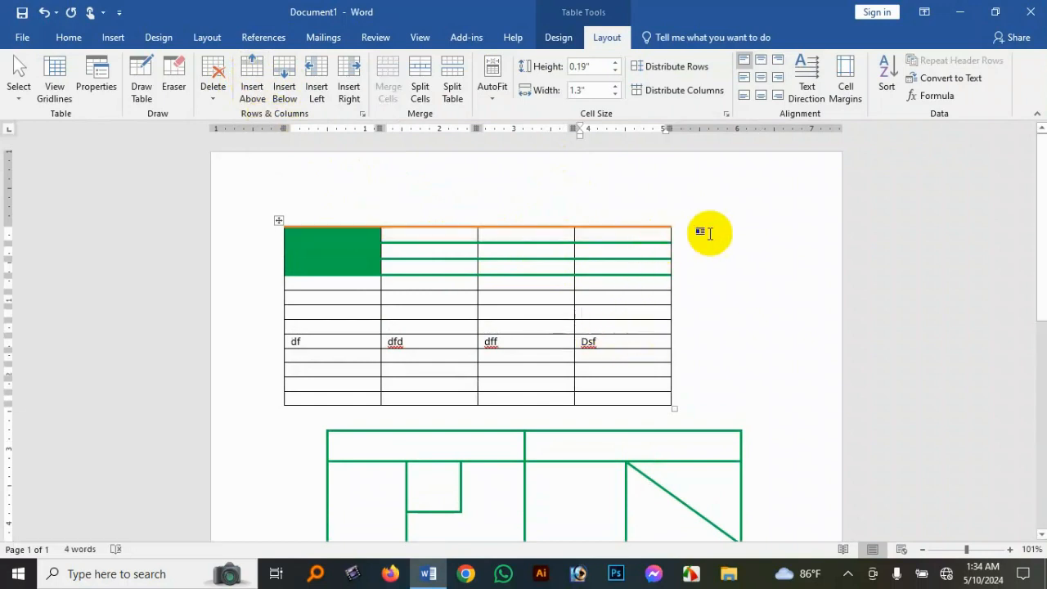
left_click(624, 238)
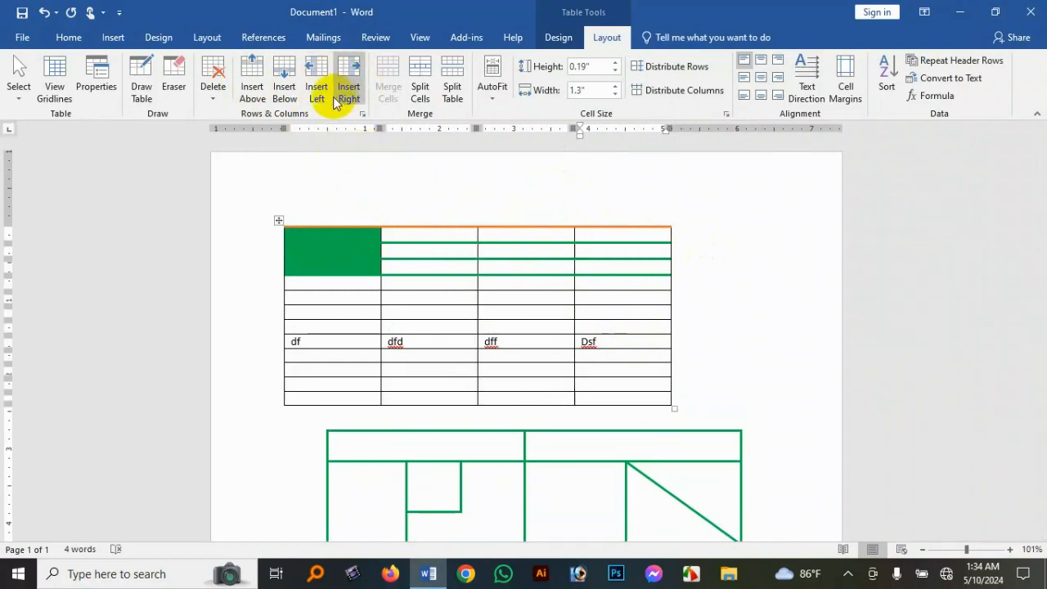
left_click(316, 78)
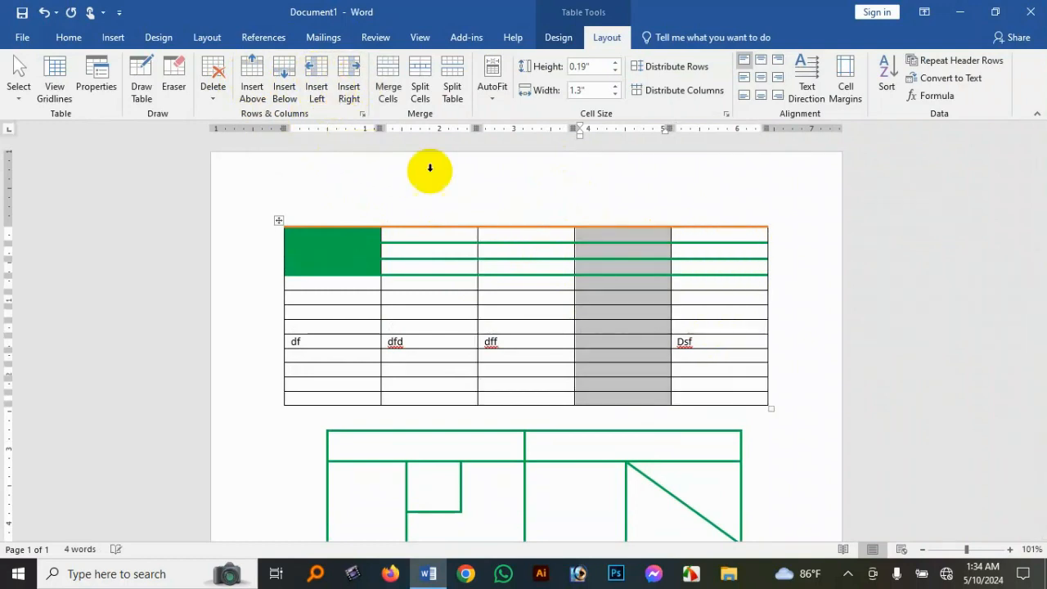
left_click(704, 237)
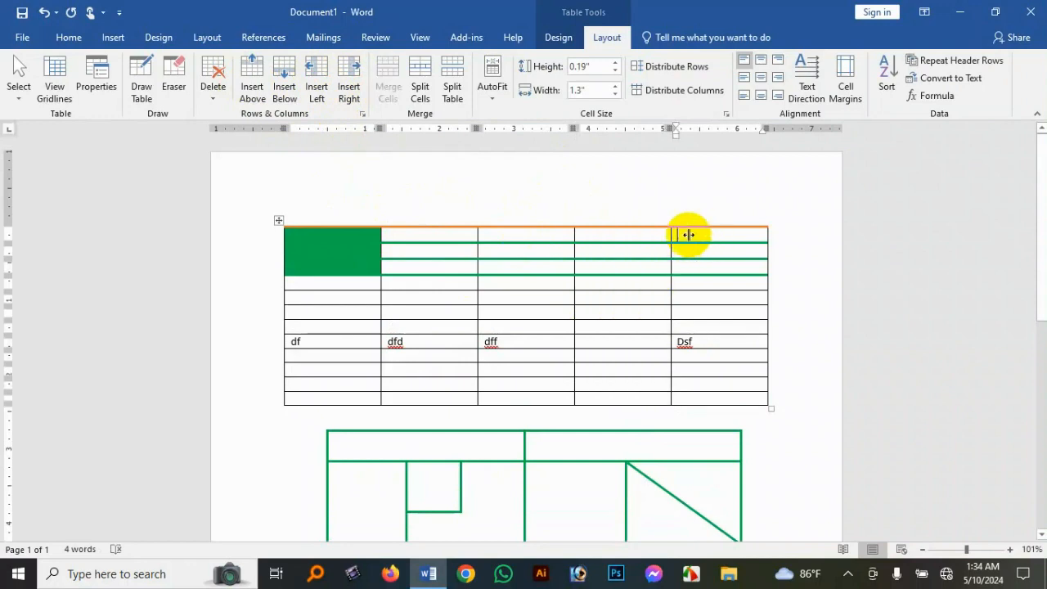
left_click(357, 75)
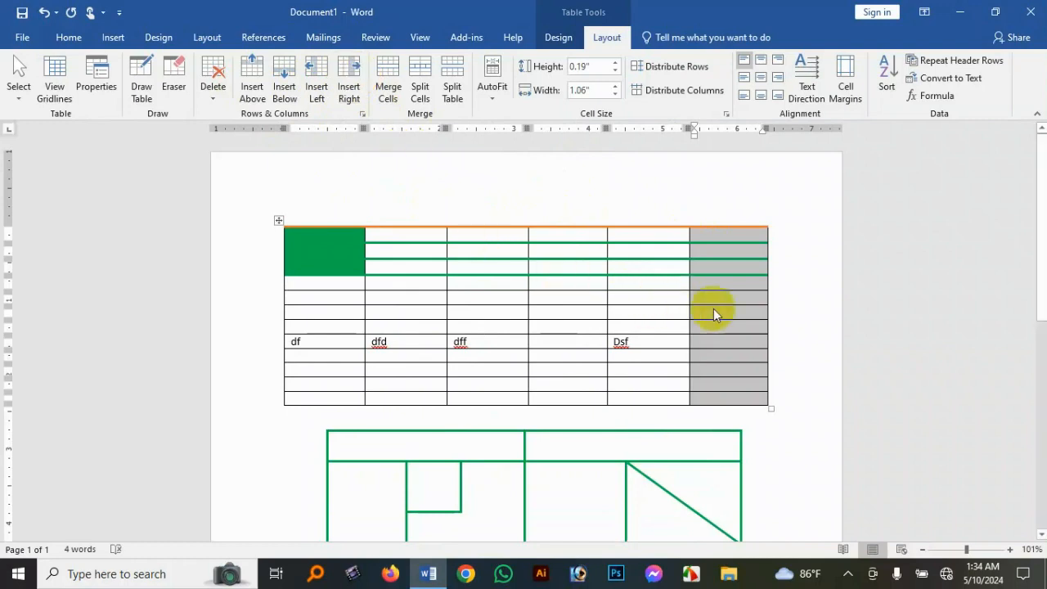
Merge the upper table's third- and fourth-column cells from the third row down to the dff row into one cell
left_click(572, 308)
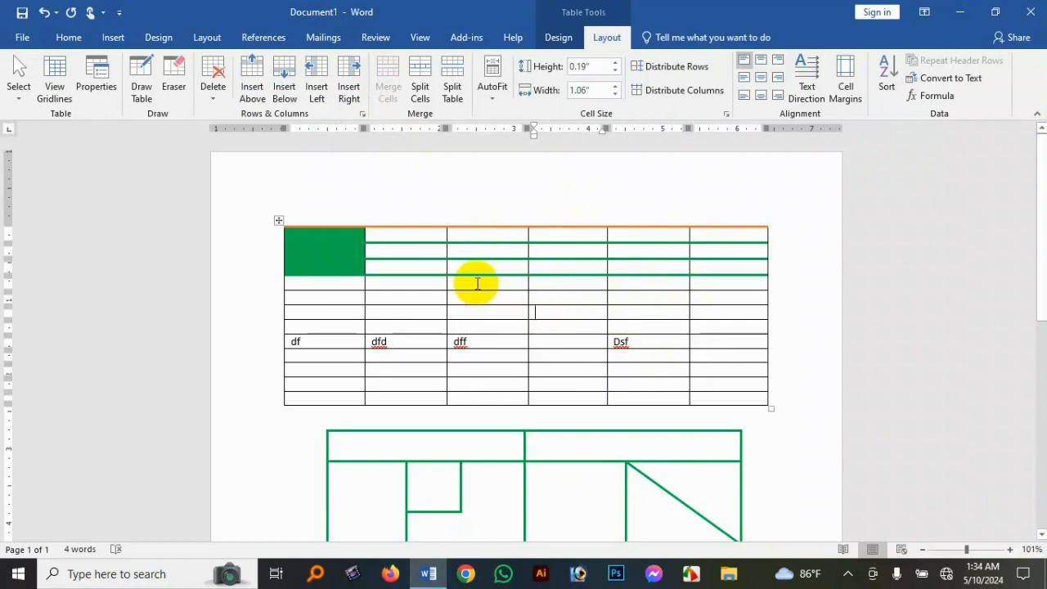
left_click_drag(460, 266, 578, 335)
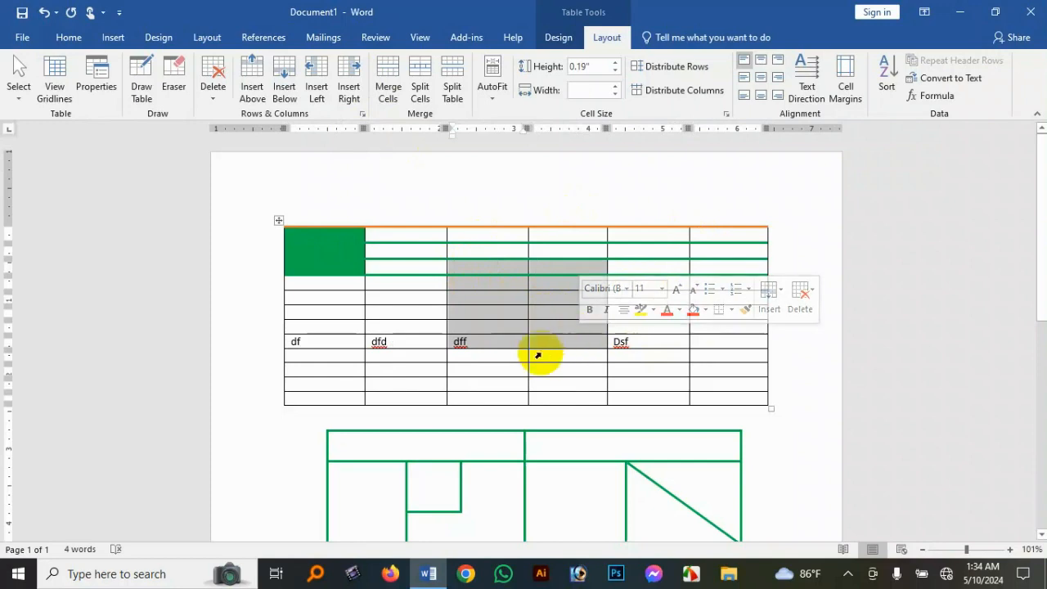
left_click(563, 333)
left_click_drag(468, 268, 569, 338)
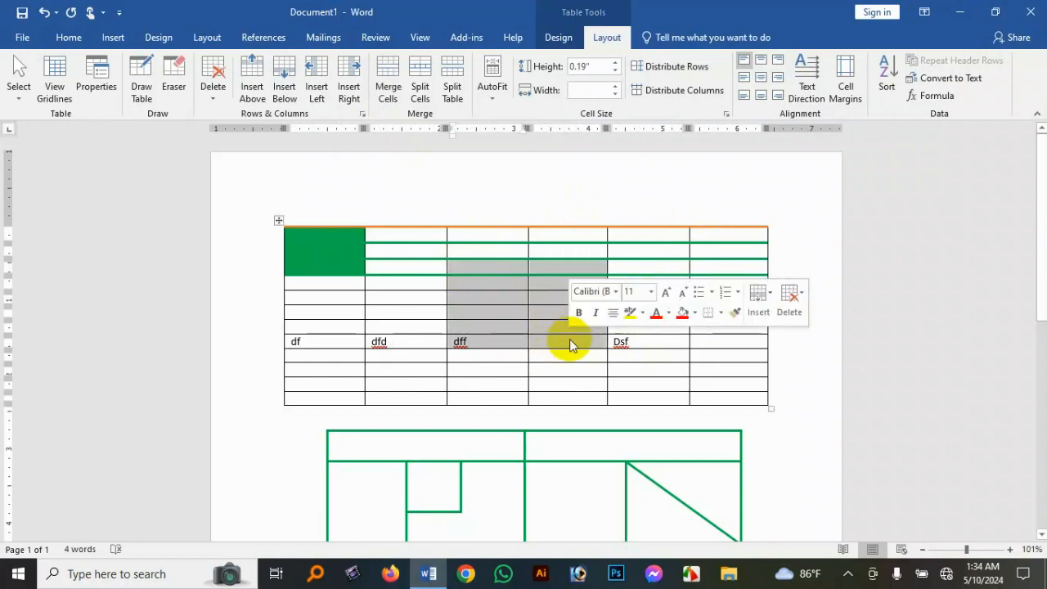
left_click(525, 304)
left_click_drag(462, 264, 578, 345)
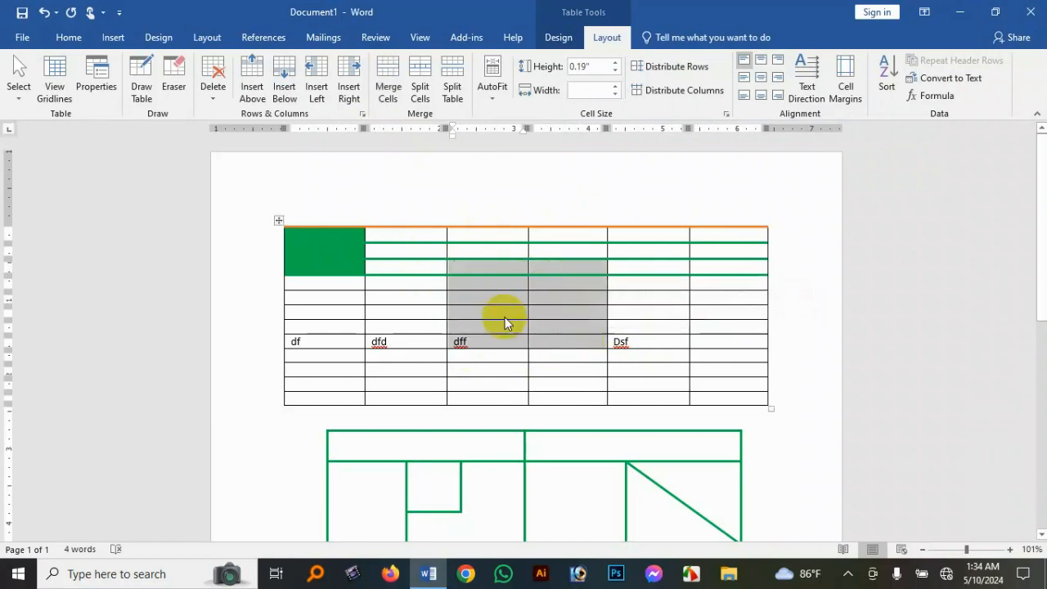
left_click(394, 85)
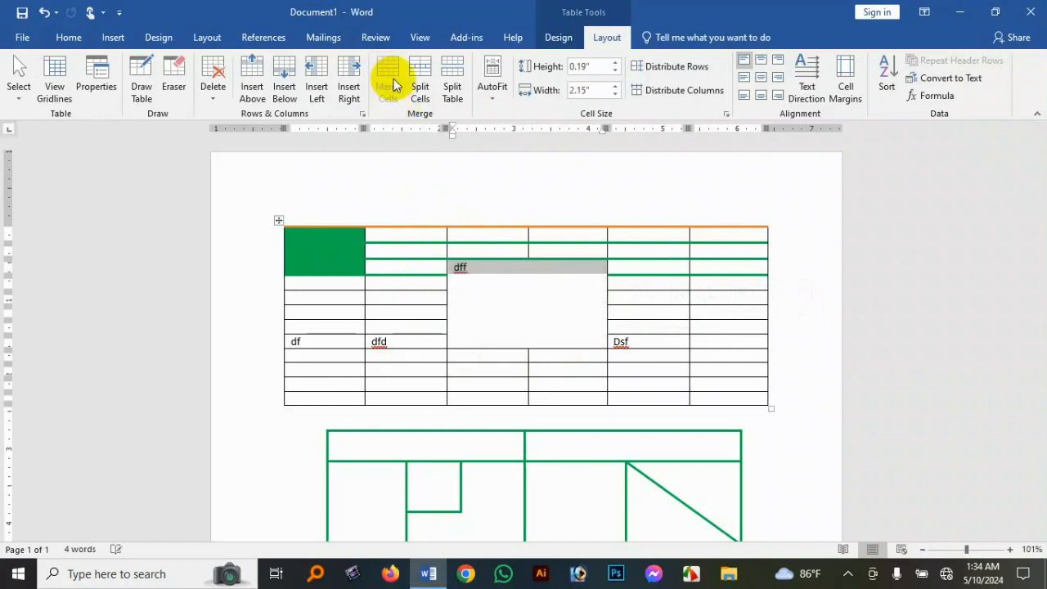
Delete the text dff from the merged cell in the upper table
left_click(484, 271)
left_click_drag(485, 271, 444, 271)
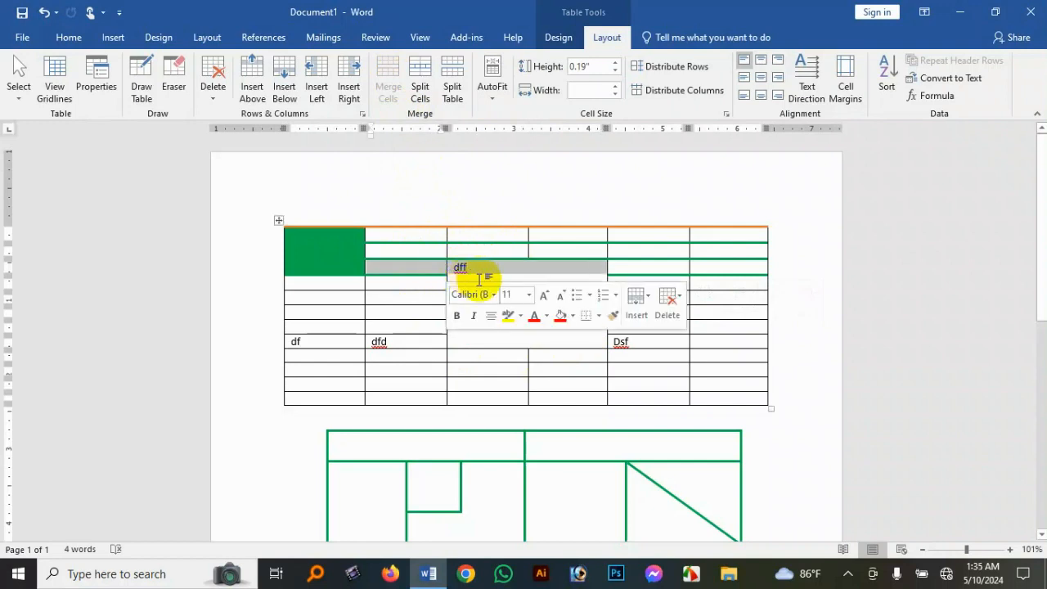
left_click(474, 275)
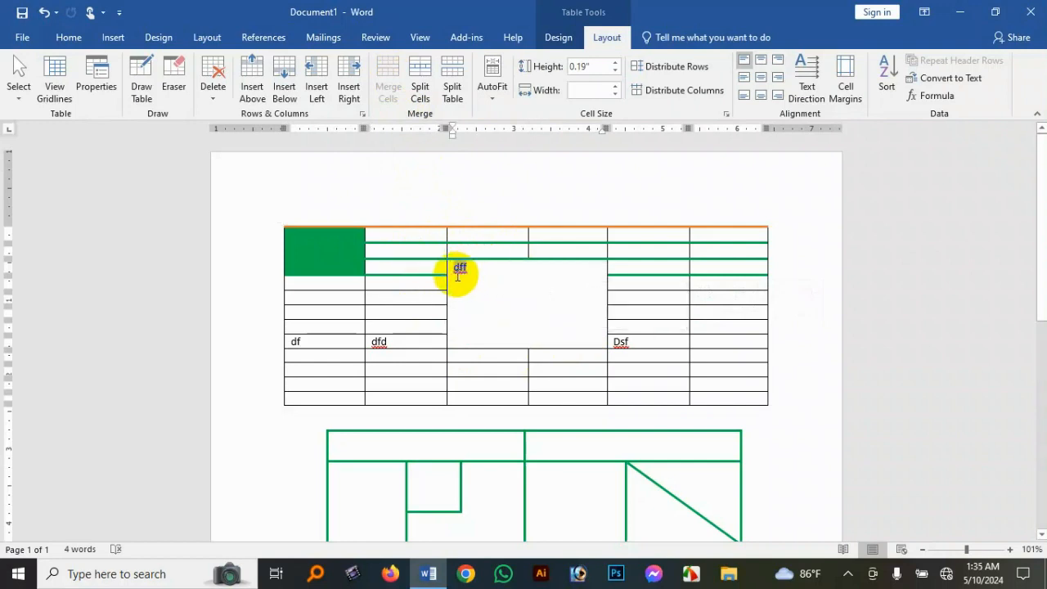
double_click(457, 276)
key("Delete")
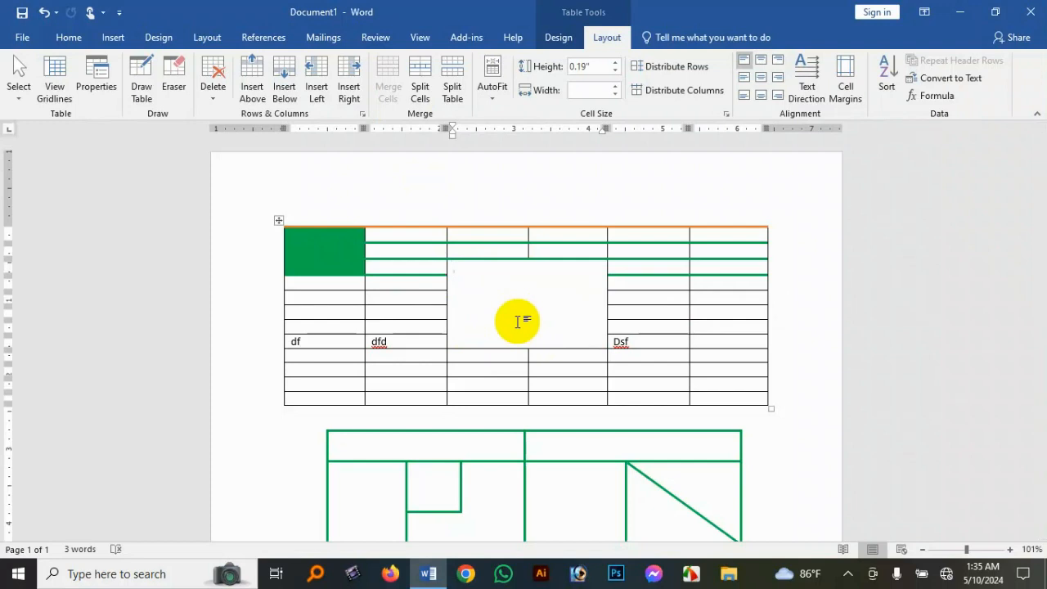
Split the merged cell into 2 columns and 1 row
left_click(431, 90)
left_click_drag(507, 225, 320, 190)
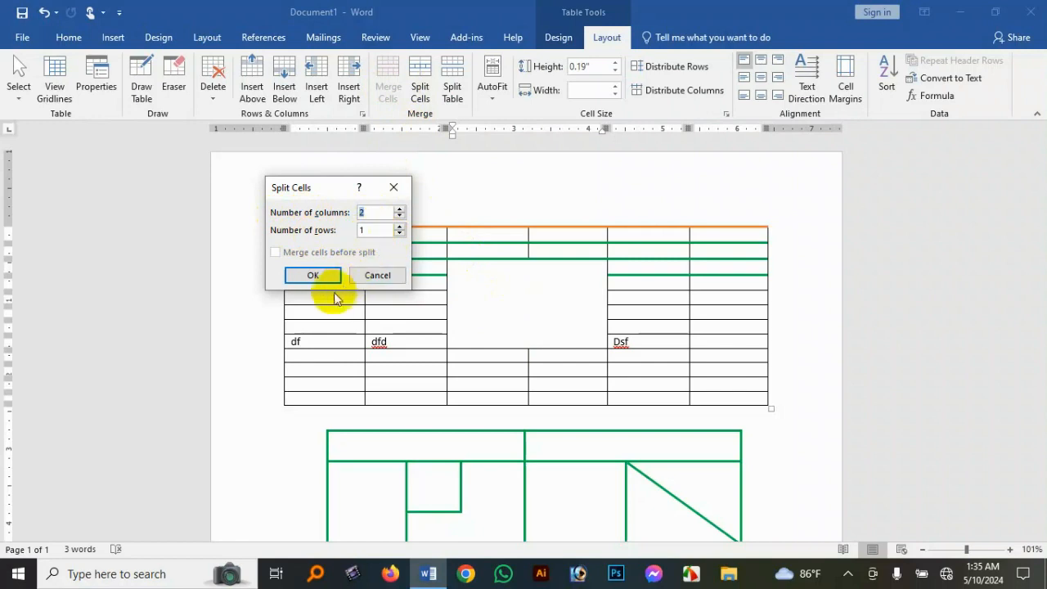
left_click(365, 213)
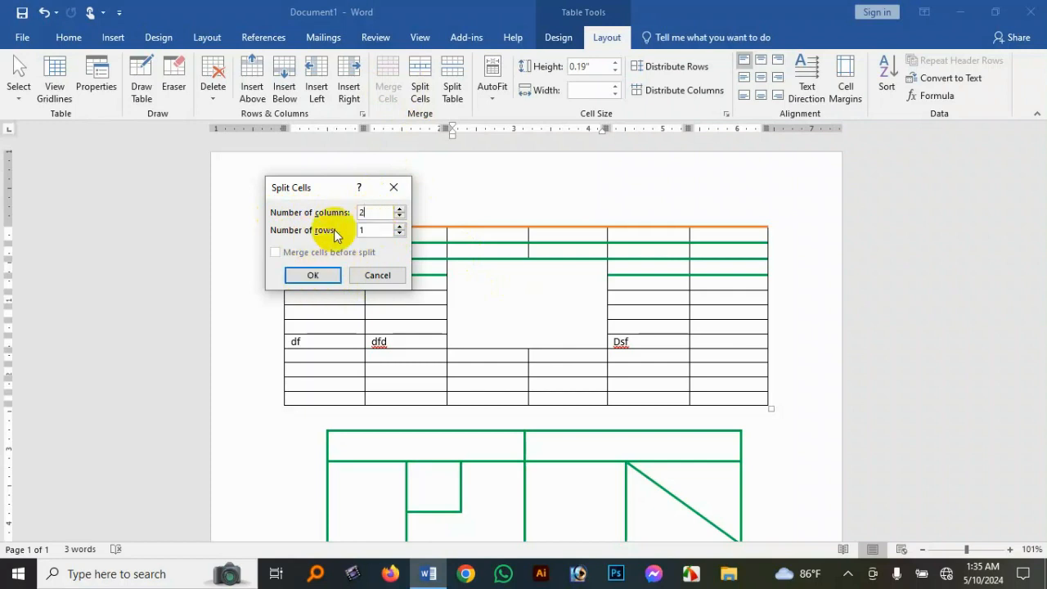
left_click(320, 277)
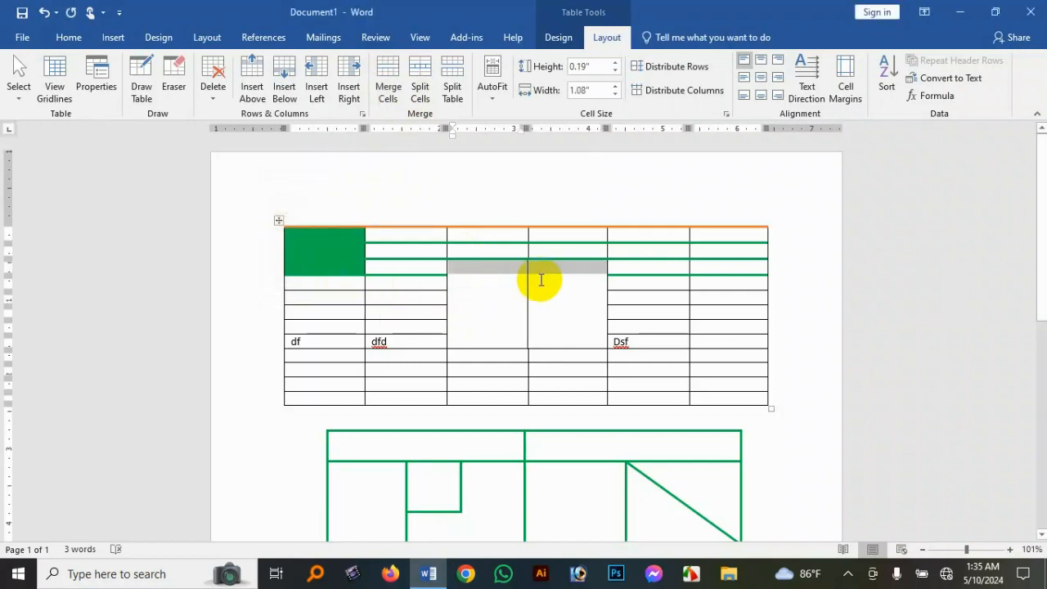
left_click(535, 282)
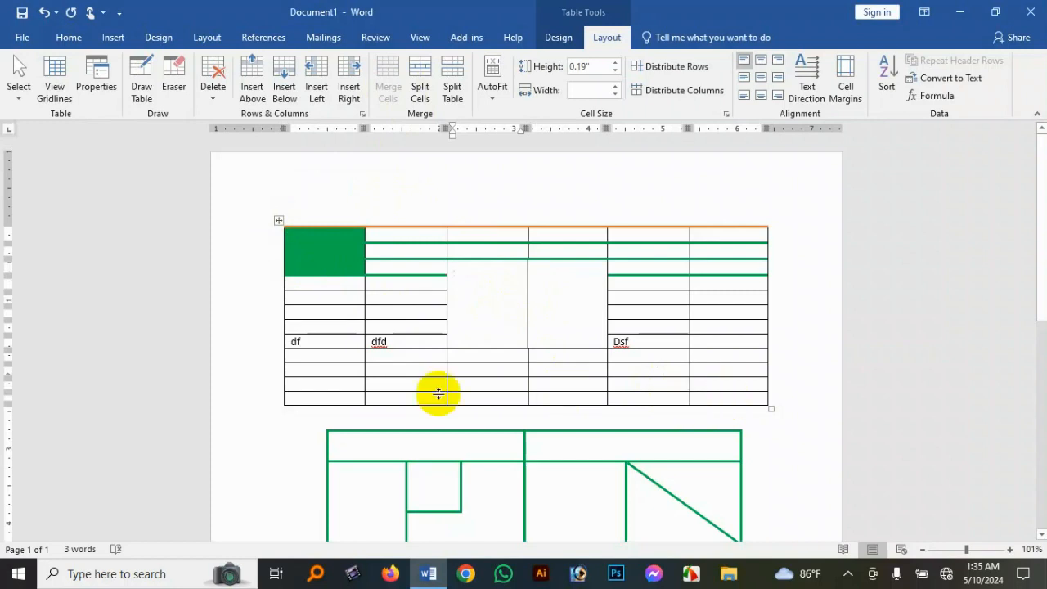
Fill the upper table's last row with dsfsdf, sfs, sgs, gfdgf, gfg and fgf
left_click(335, 399)
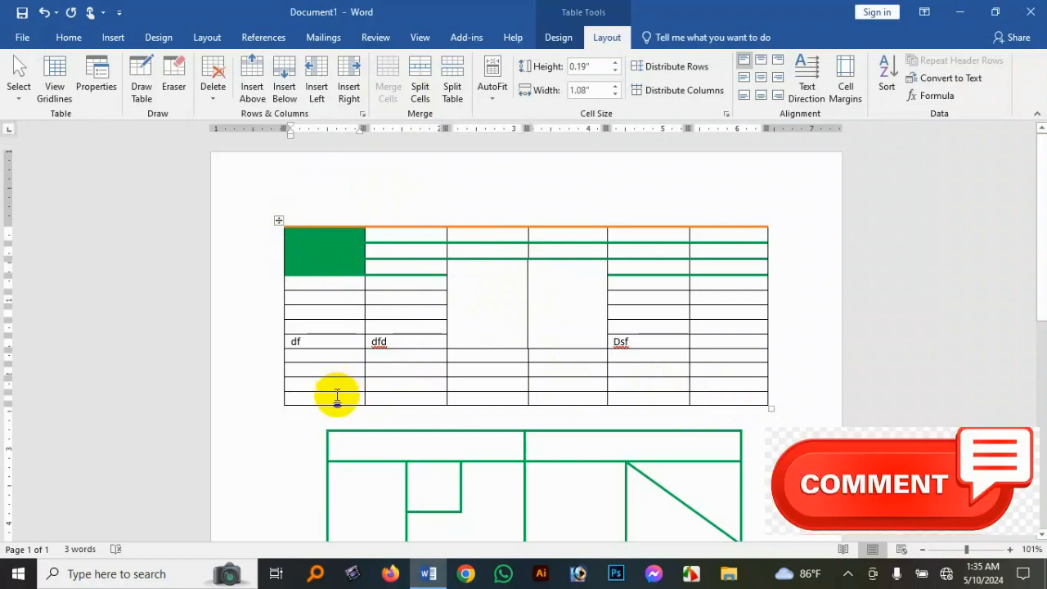
type("dsfsdf")
key("Tab")
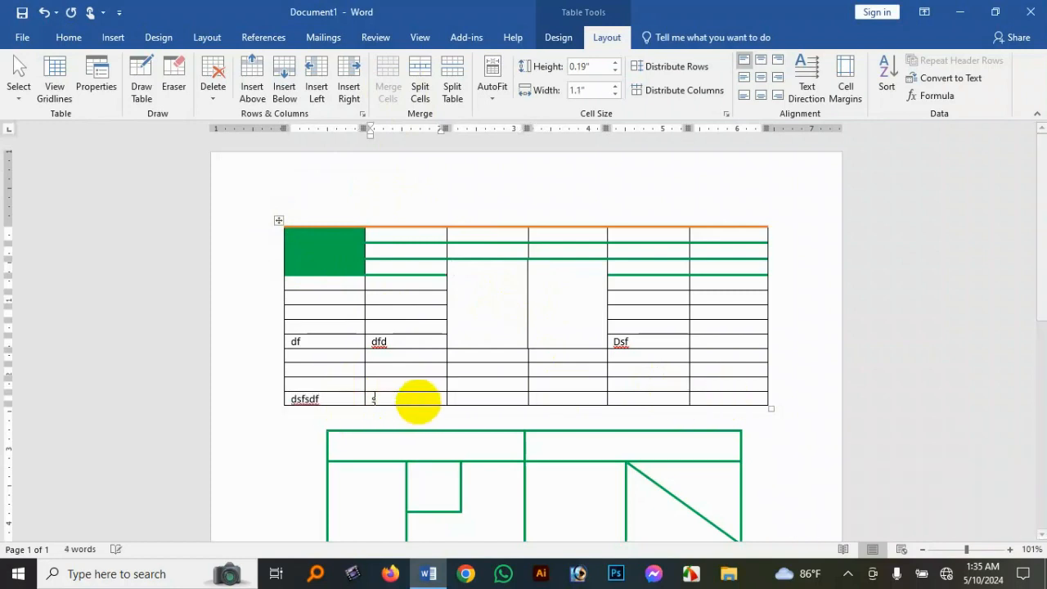
type("sfs")
key("Tab")
type("sgs")
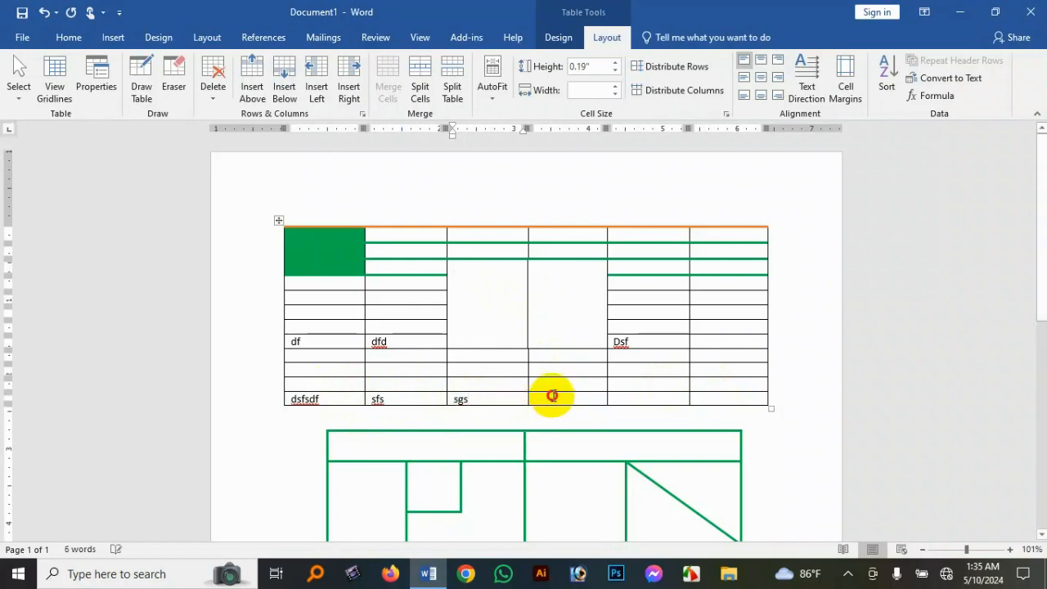
key("Tab")
type("gfdgf")
key("Tab")
type("gfg")
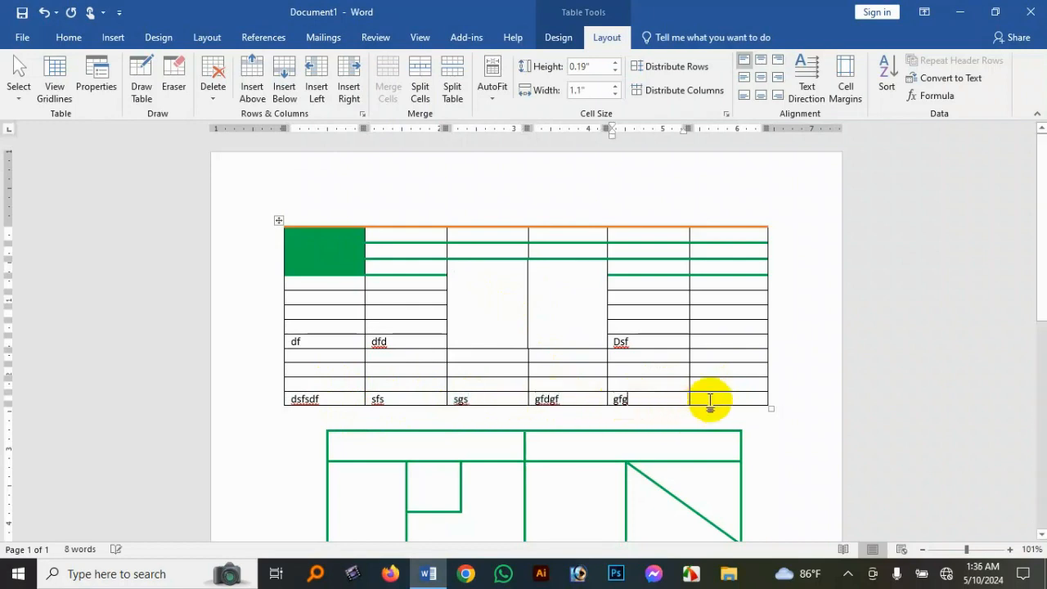
key("Tab")
type("fgf")
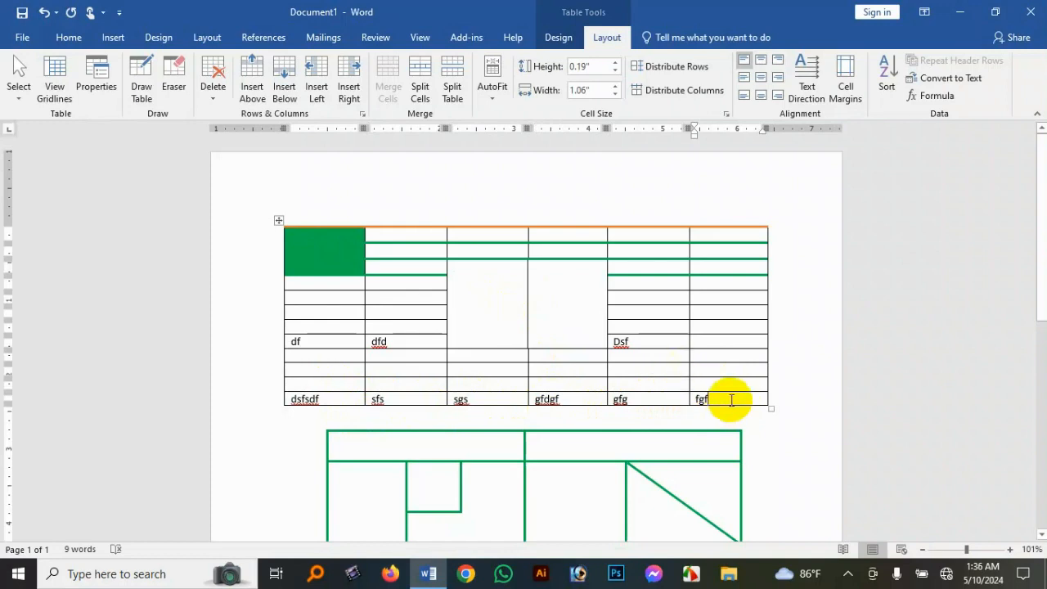
Append five rows to the end of the upper table by advancing past its last cell each time
key("Tab")
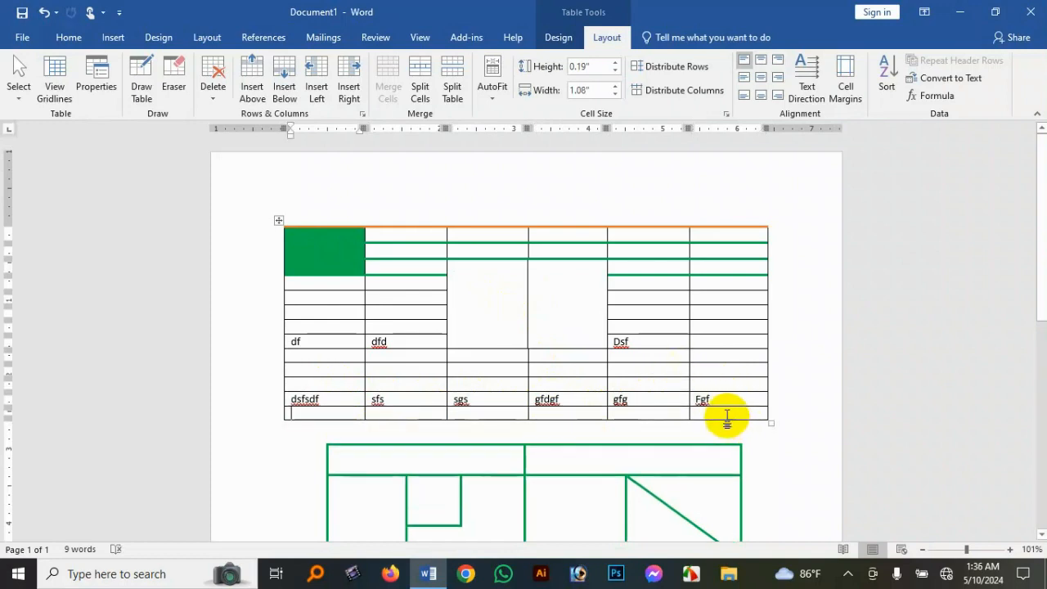
left_click(726, 416)
key("Tab")
left_click(718, 428)
key("Tab")
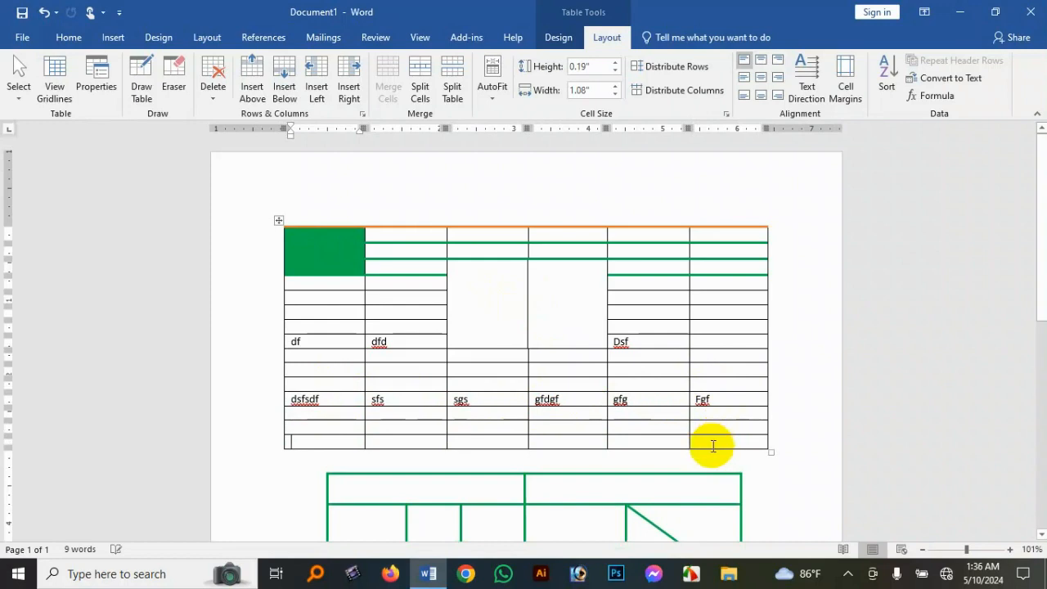
left_click(712, 446)
key("Tab")
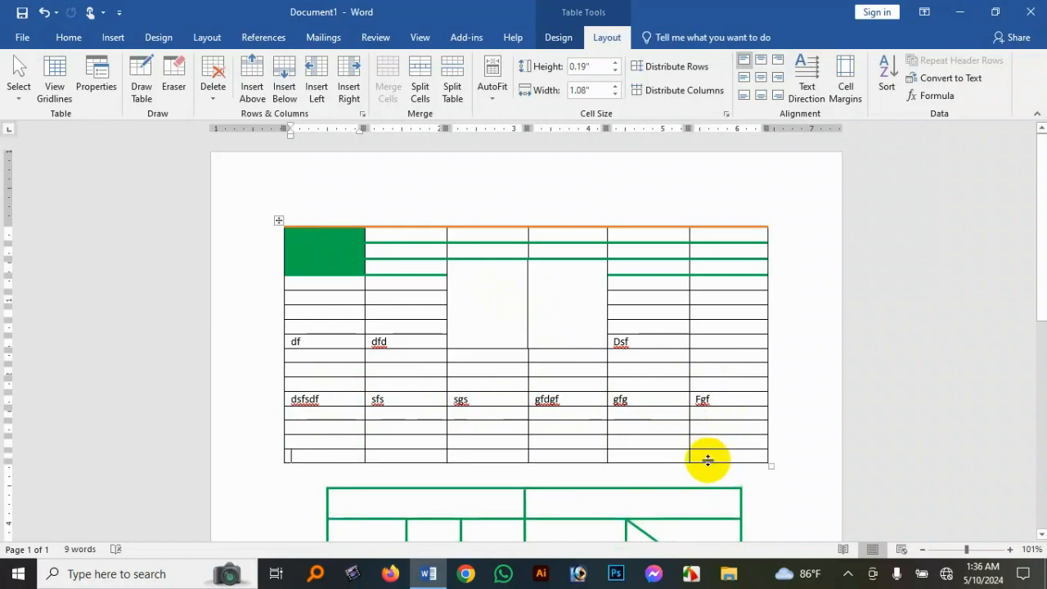
left_click(701, 456)
key("Tab")
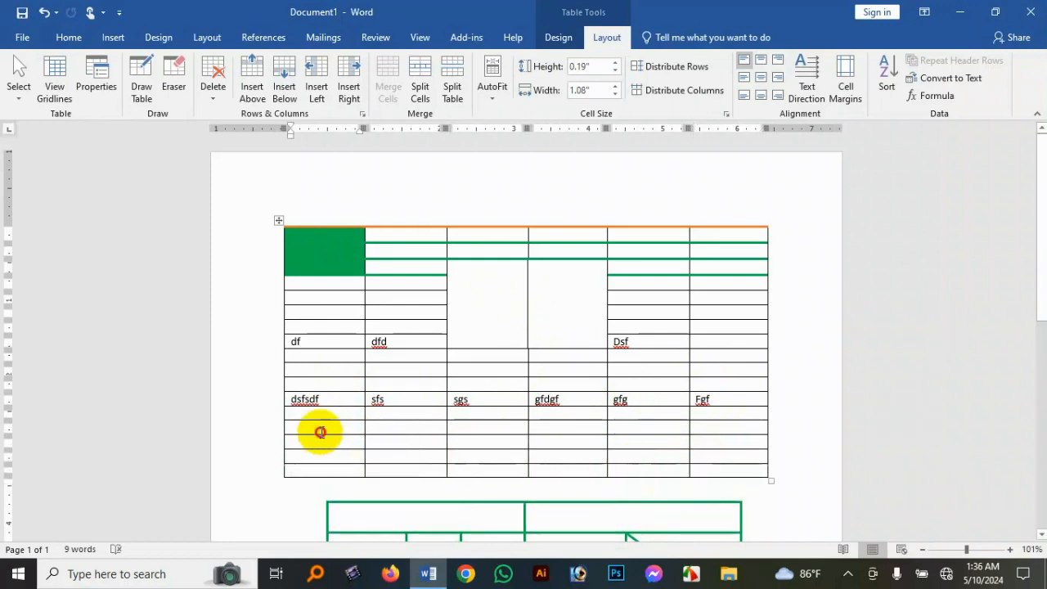
Fill the second row below the dsfsdf row with gg, gg, get, hgh, hgfh and hgfh
left_click(320, 432)
type("gg")
left_click(409, 427)
type("gg")
left_click(489, 429)
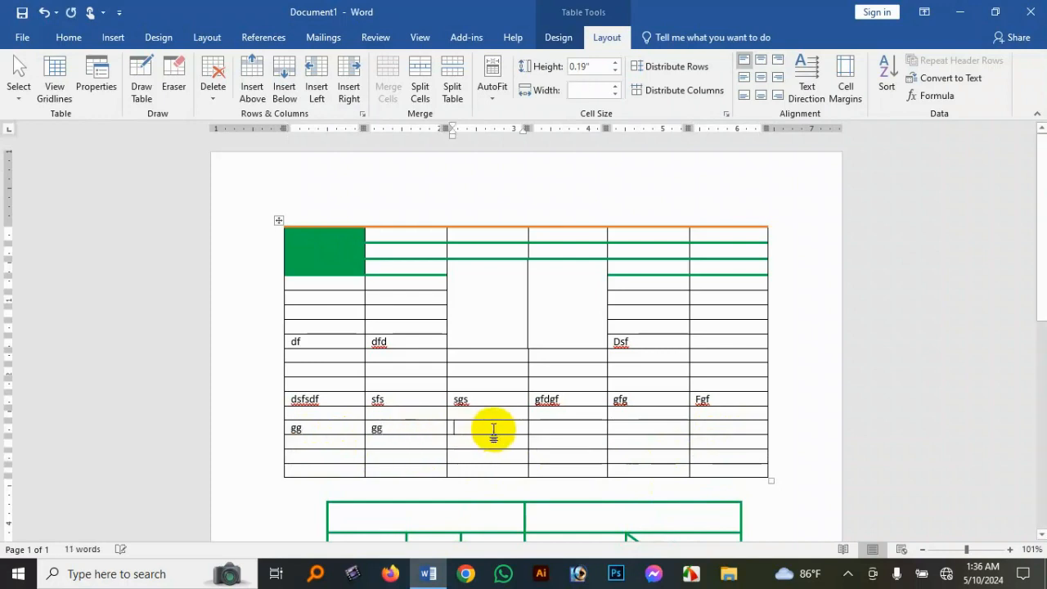
type("get")
left_click(565, 426)
type("hgh")
left_click(624, 428)
type("hg")
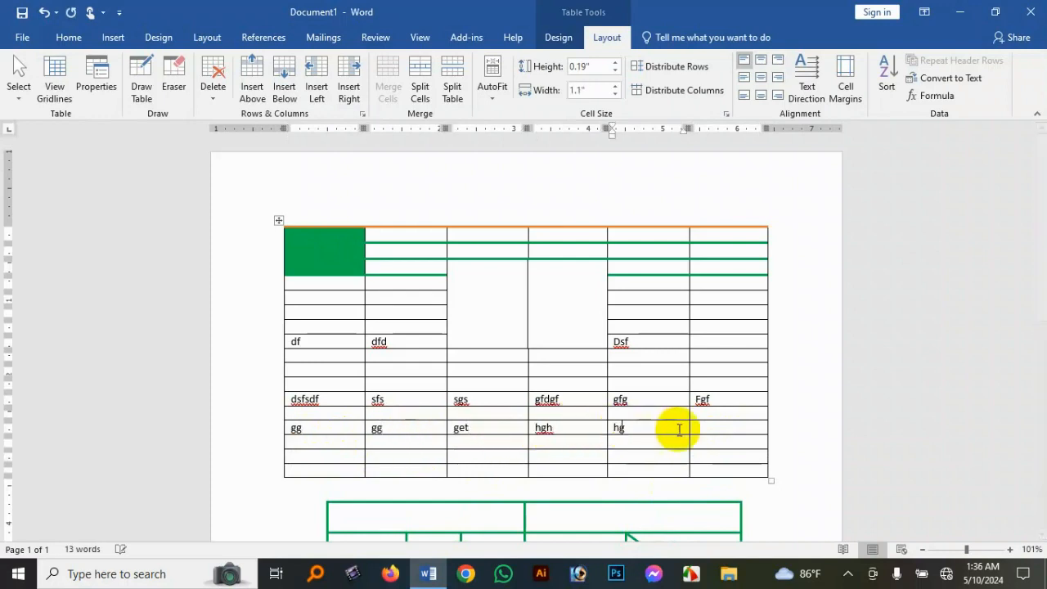
type("fh")
left_click(712, 428)
type("hgfh")
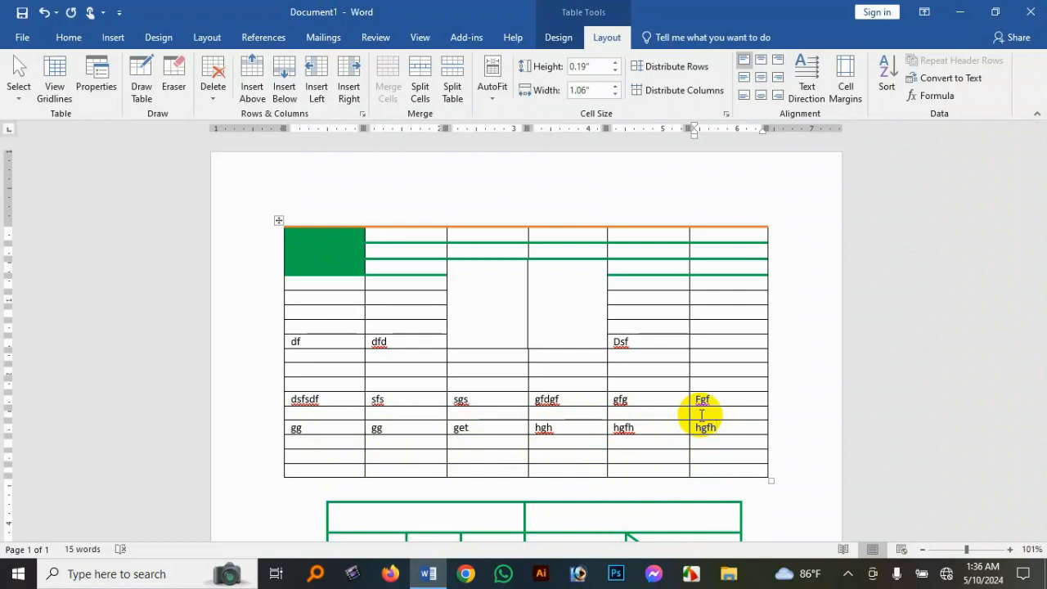
left_click_drag(700, 414, 327, 412)
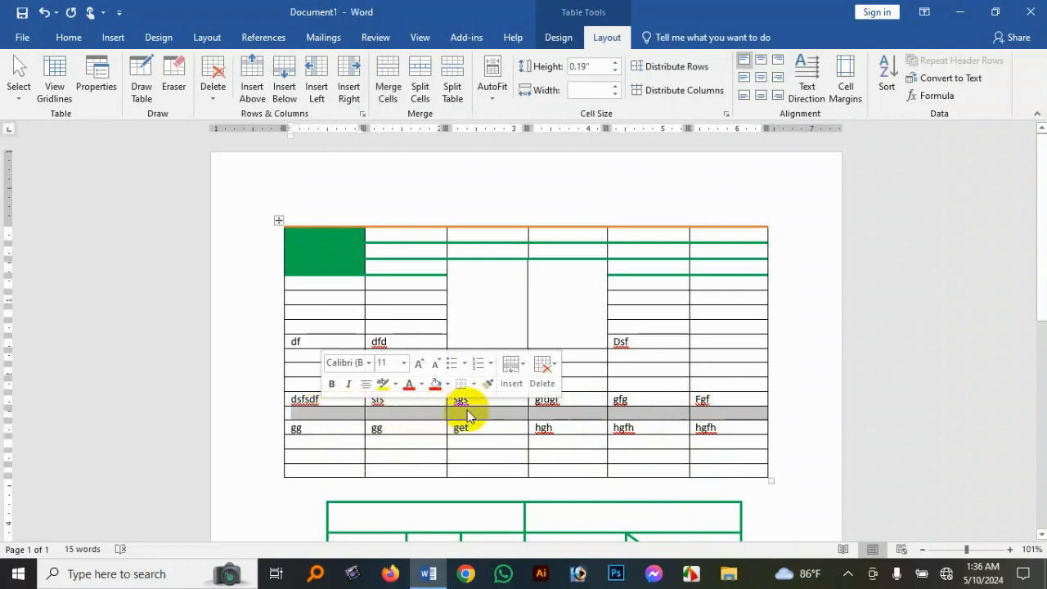
left_click(550, 413)
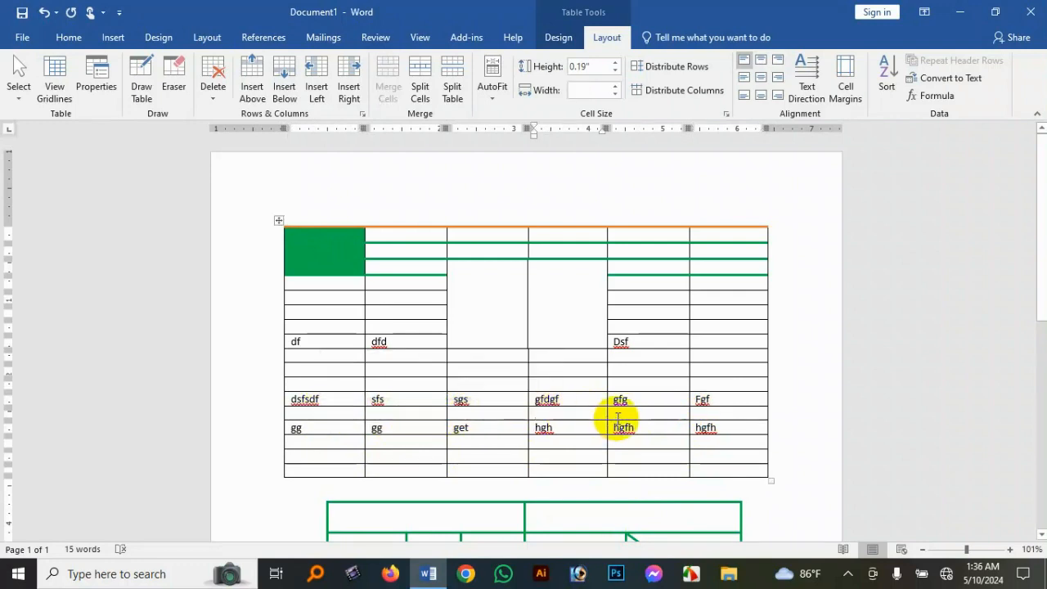
left_click_drag(717, 413, 298, 412)
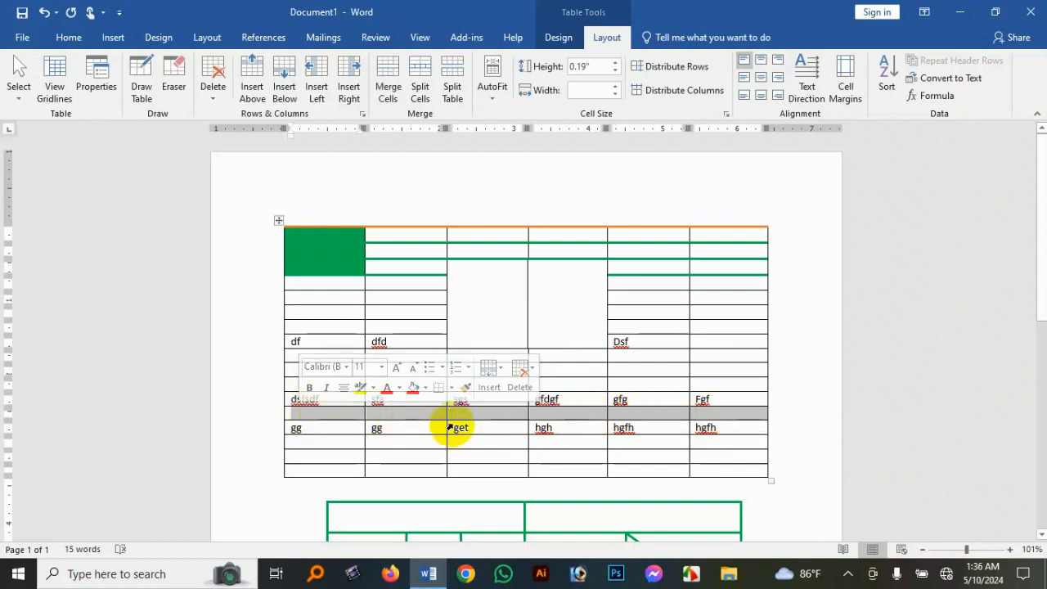
left_click(464, 415)
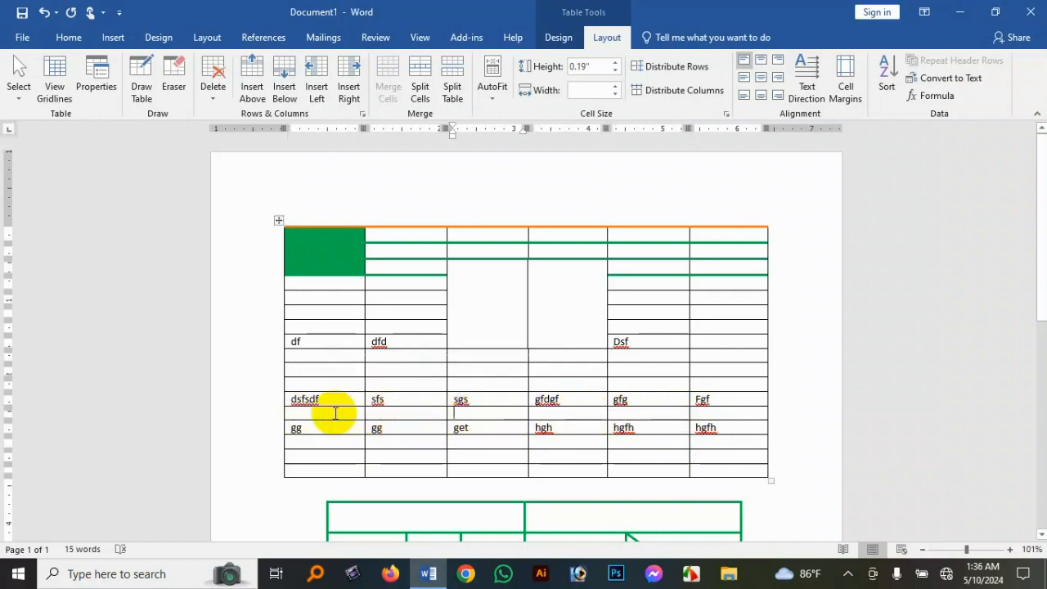
left_click(334, 415)
left_click(420, 413)
left_click(473, 414)
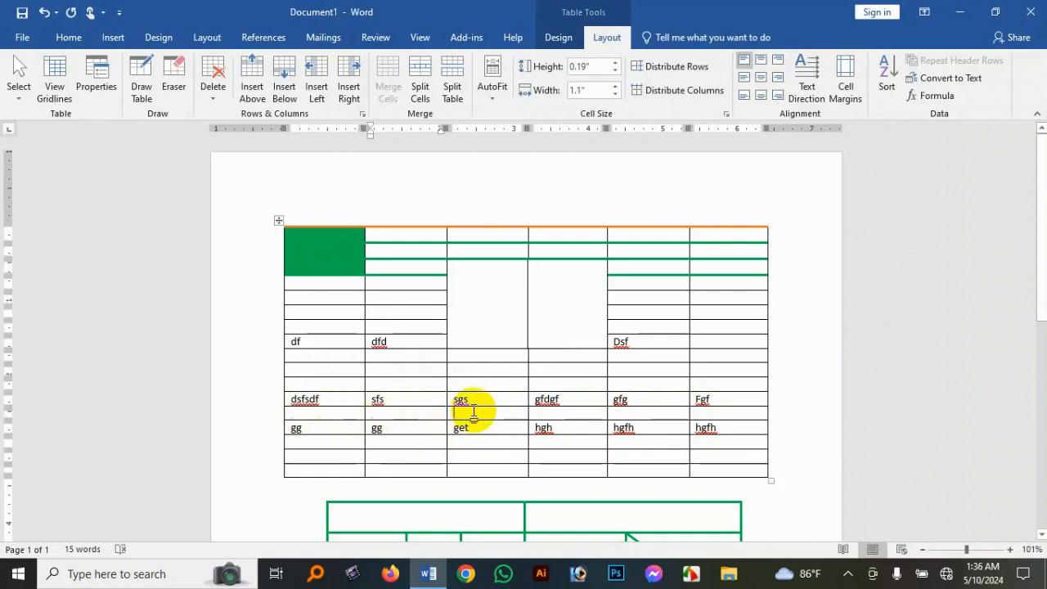
left_click(545, 415)
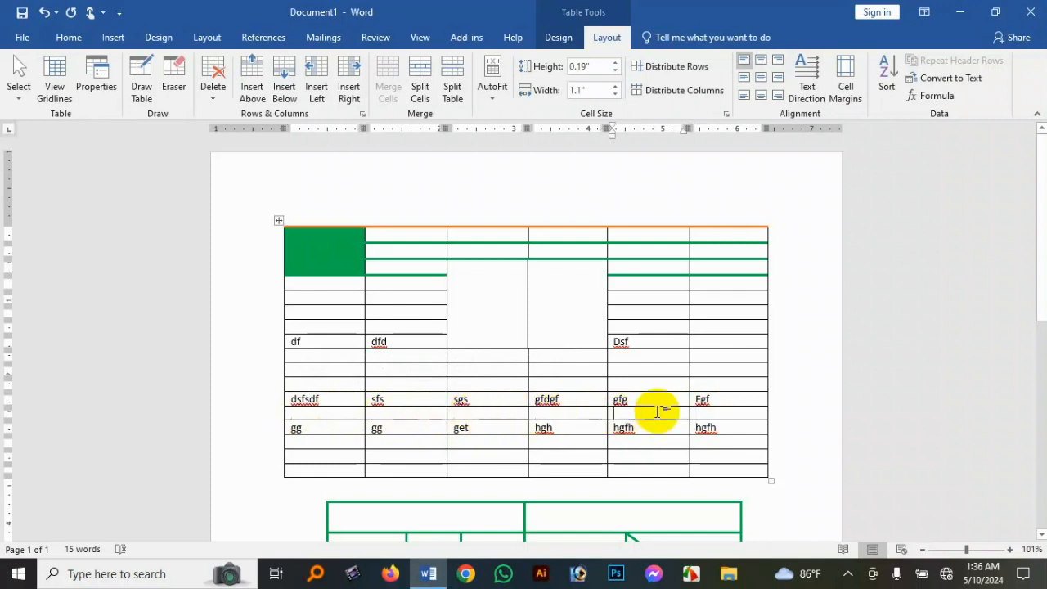
left_click(700, 411)
left_click(578, 417)
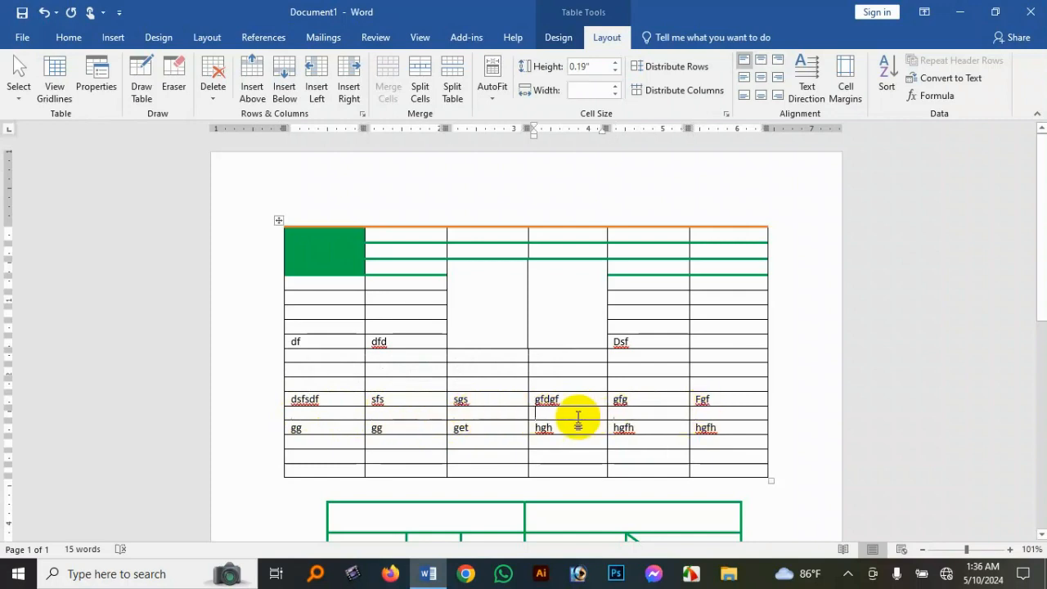
left_click(493, 416)
left_click(389, 416)
left_click(343, 415)
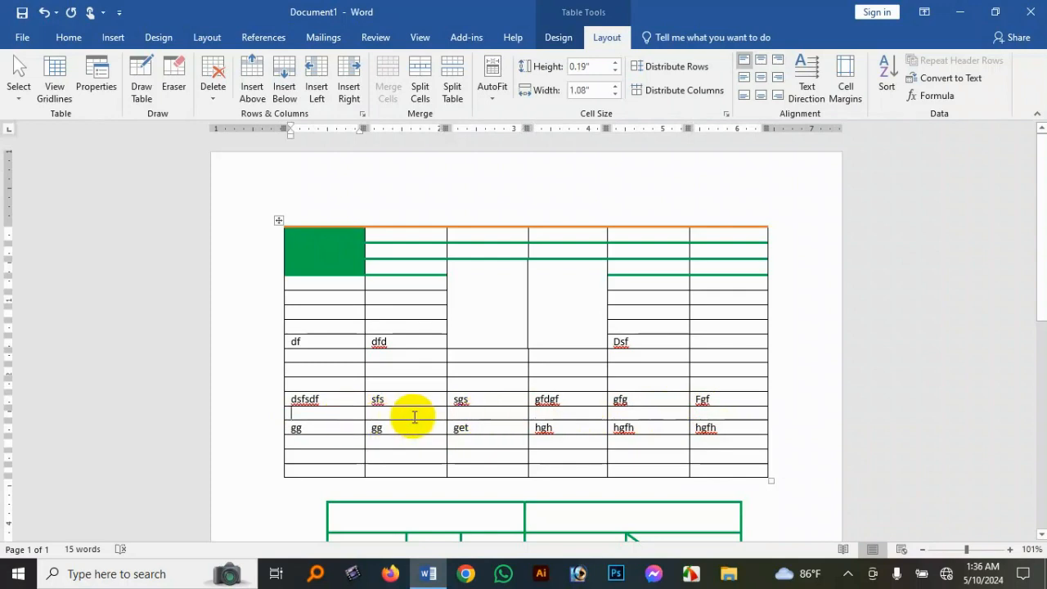
left_click(413, 415)
left_click(475, 415)
left_click(555, 412)
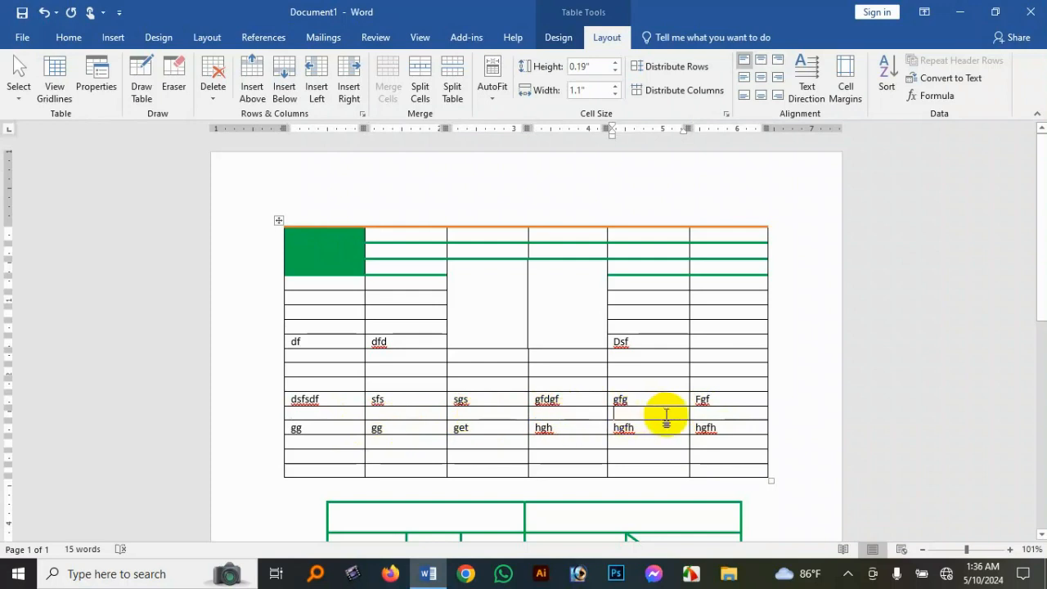
left_click_drag(703, 415, 281, 418)
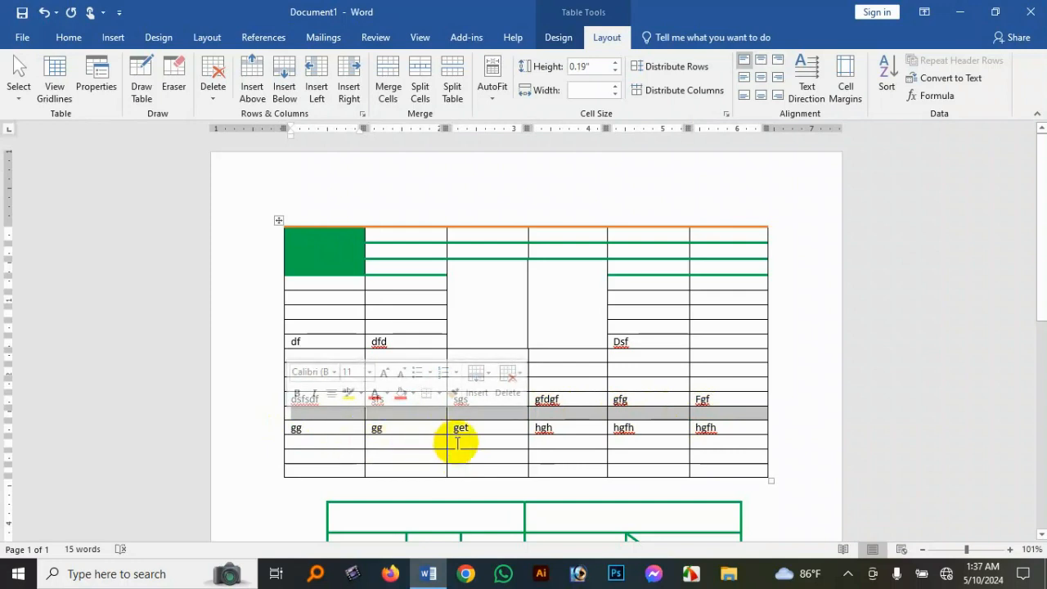
left_click(494, 450)
Split the upper table at the blank row below the dsfsdf row and add two blank lines in the gap
left_click(327, 416)
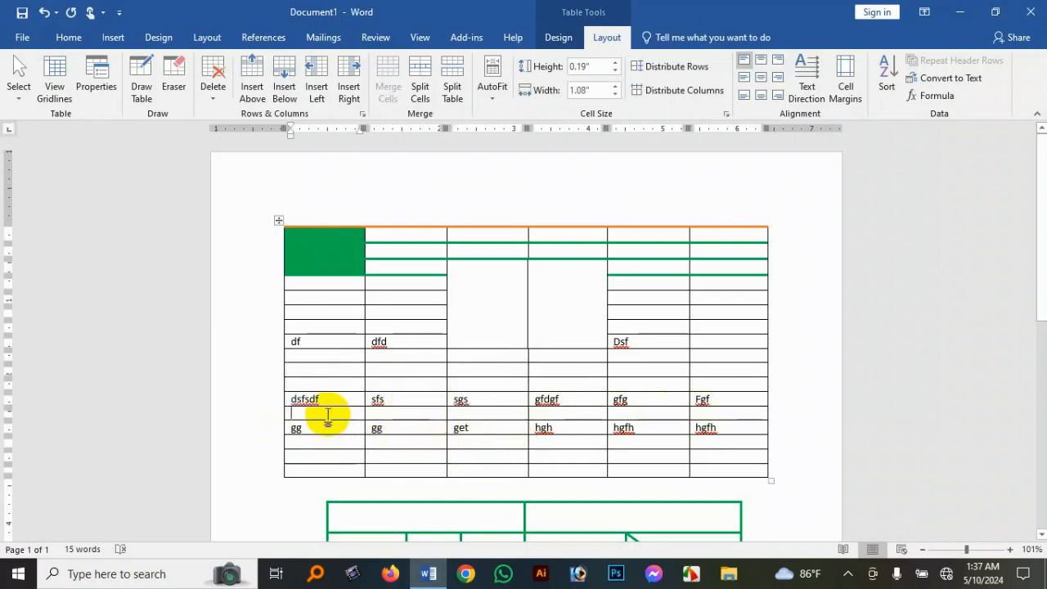
left_click(455, 87)
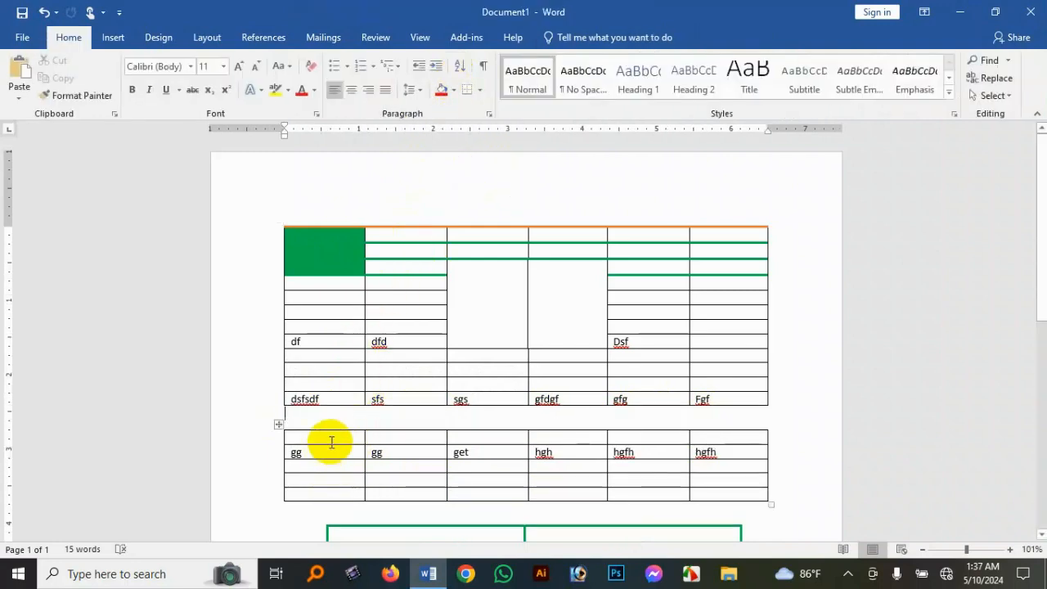
key("Return")
key("Return")
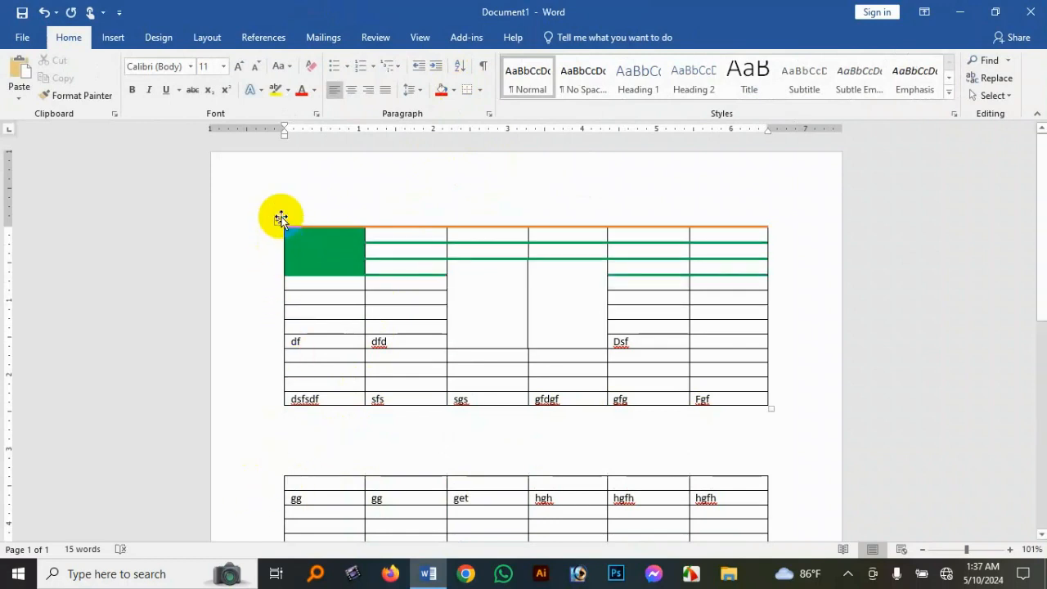
Move the upper part of the split table slightly higher on the page and place the cursor in the lower part
left_click(279, 219)
left_click_drag(278, 220, 276, 189)
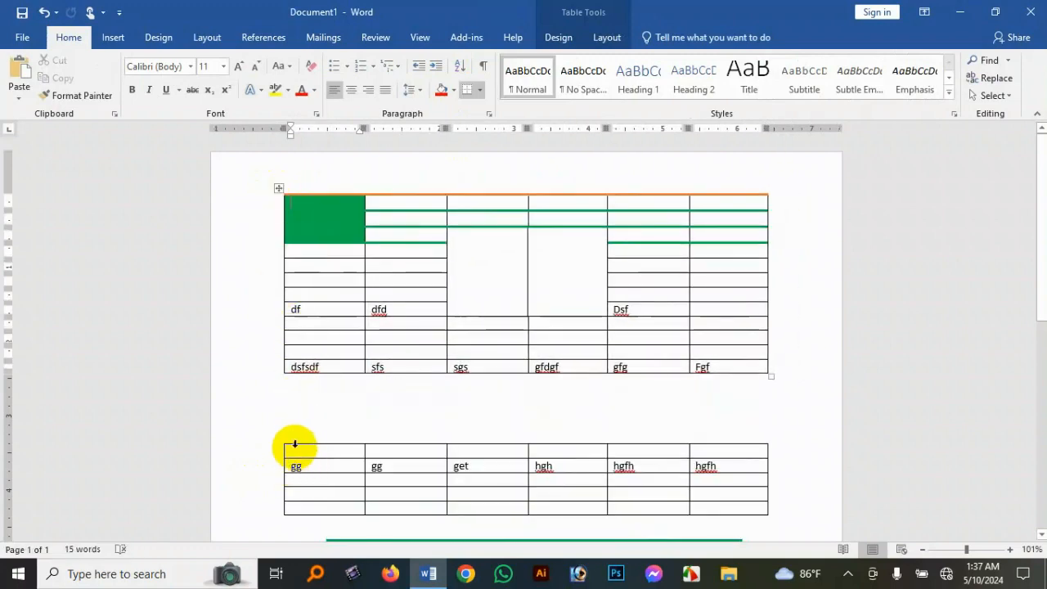
left_click(296, 434)
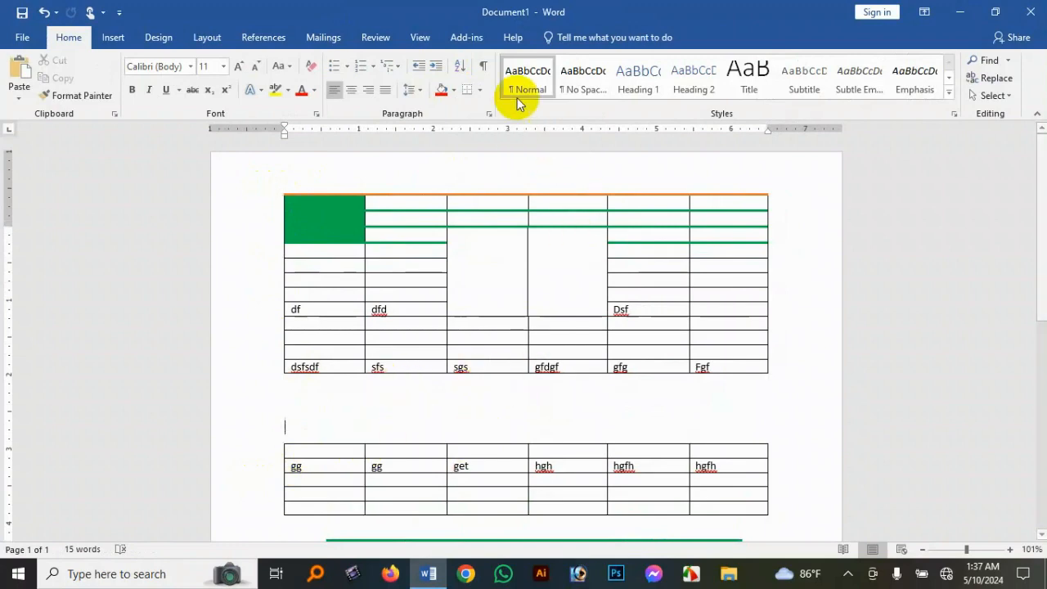
left_click(373, 450)
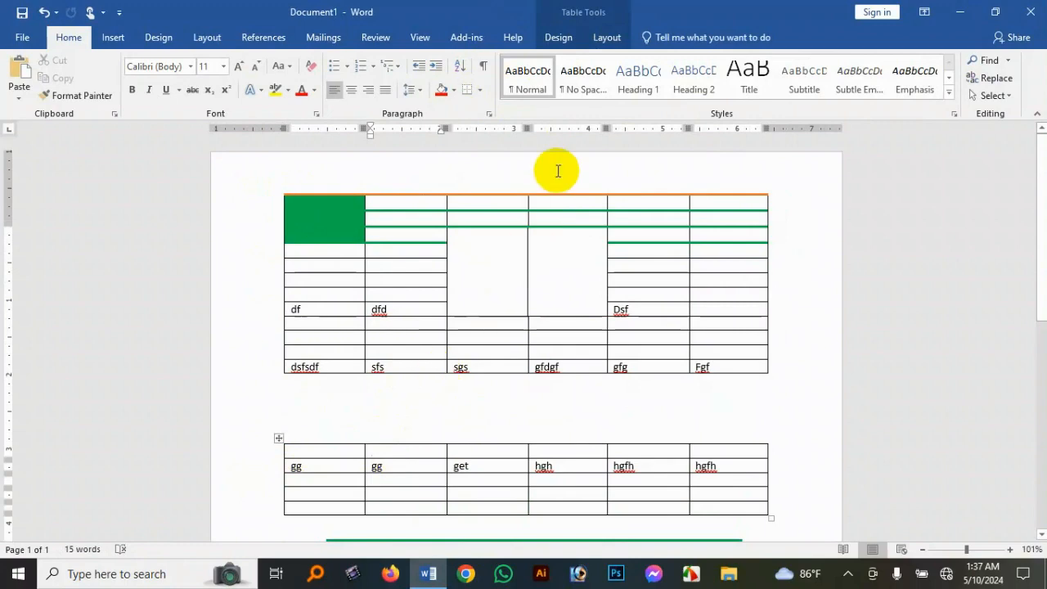
left_click(607, 37)
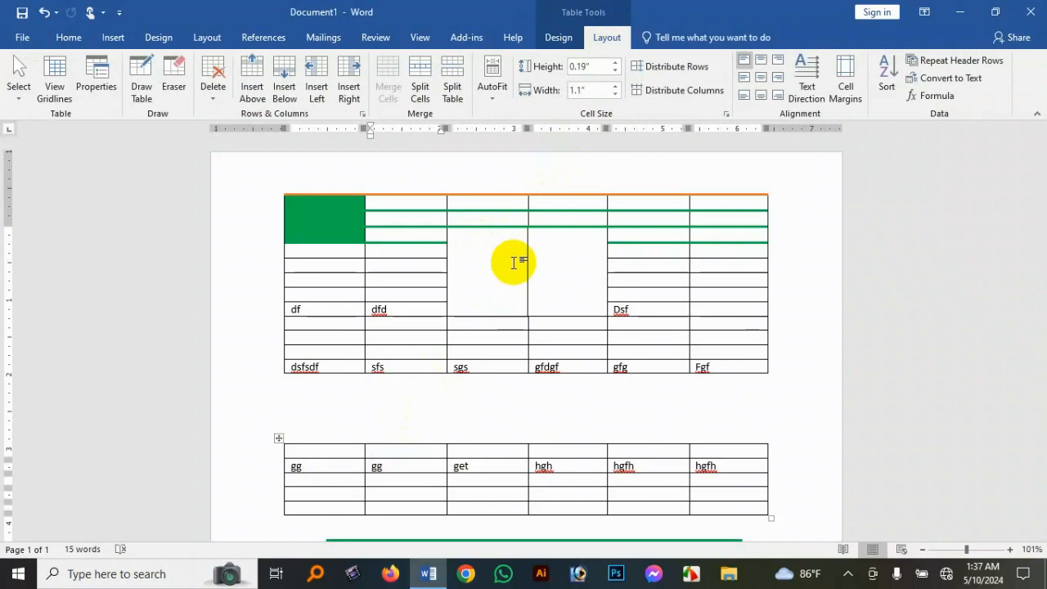
Undo the table move, the added blank lines and the table split
key("ctrl+z")
key("ctrl+z")
key("ctrl+z")
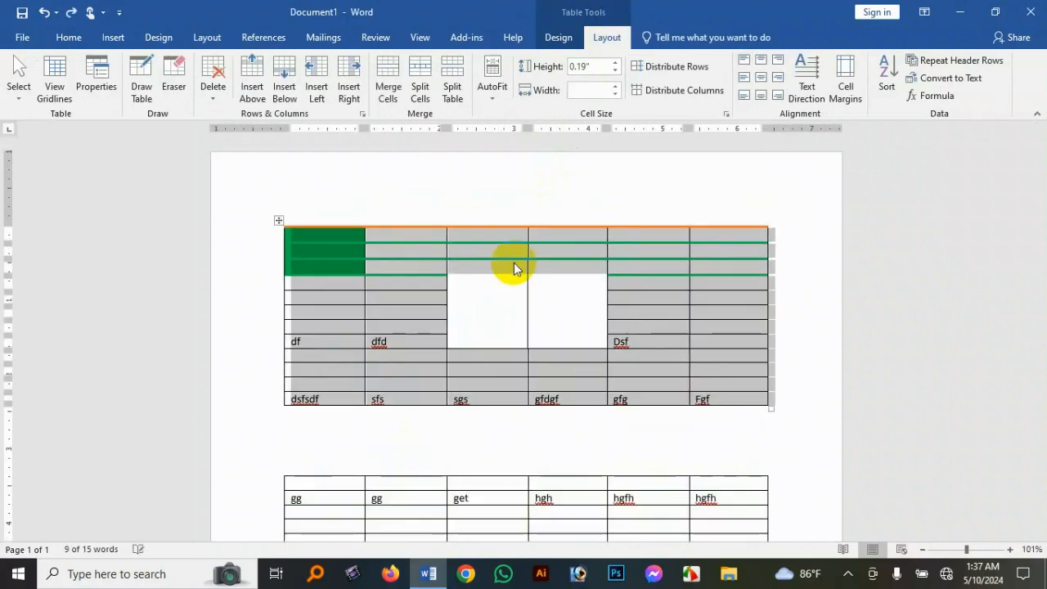
key("ctrl+z")
key("ctrl+z")
key("ctrl+z")
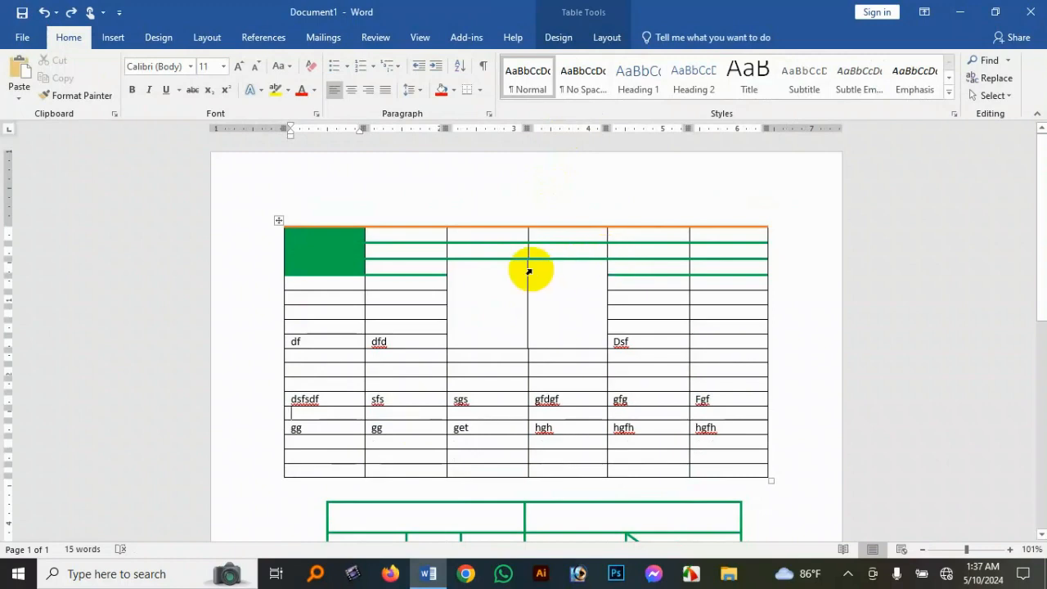
Enlarge the whole upper table proportionally until its first-column cells are about 1.12" wide and 0.22" high
left_click(606, 38)
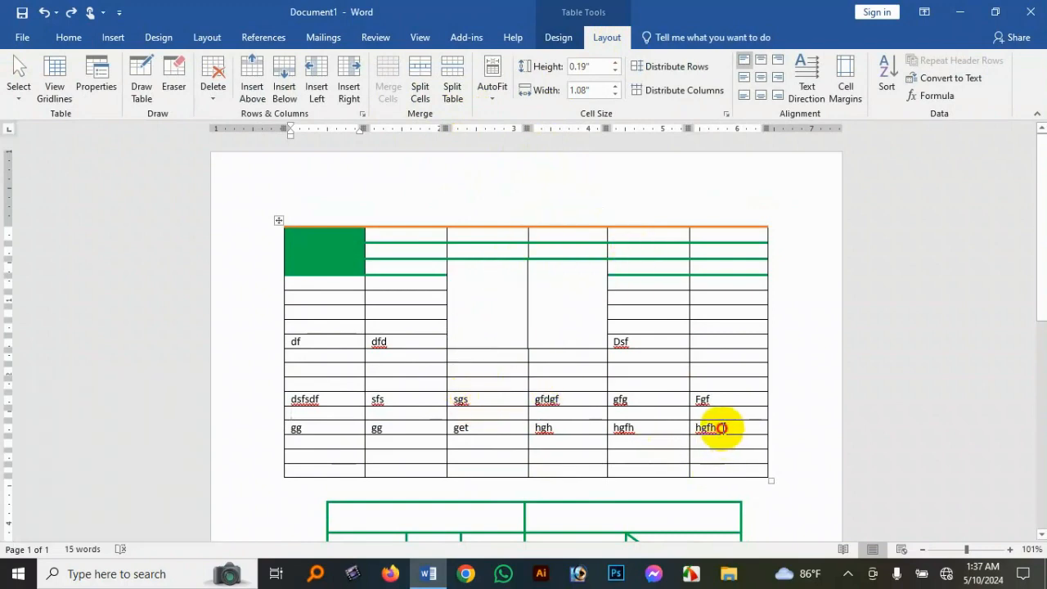
left_click_drag(722, 426, 299, 400)
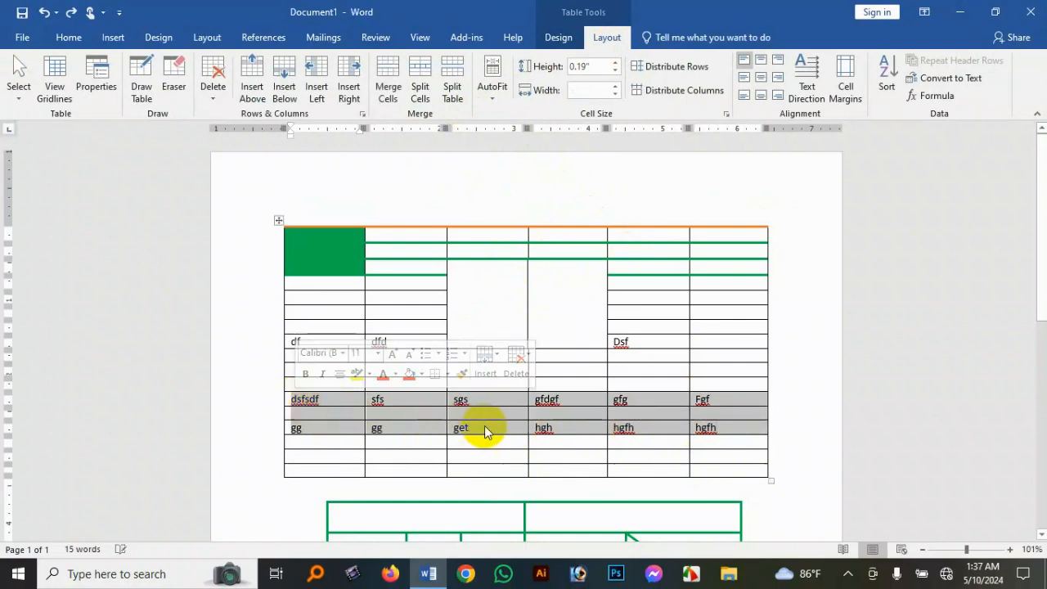
left_click_drag(771, 480, 784, 530)
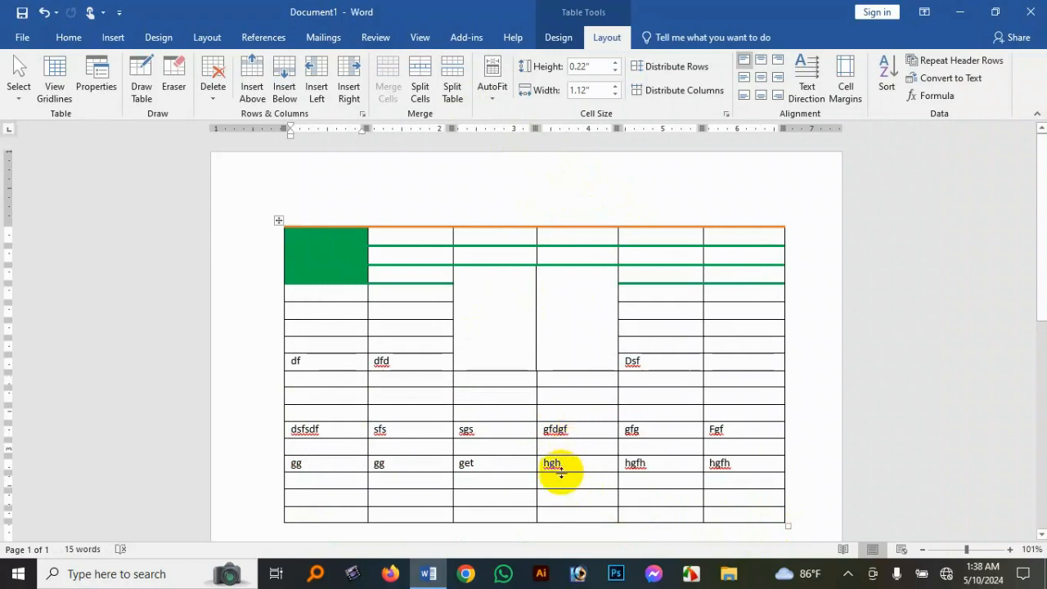
Center the text horizontally and vertically in all rows from the df row through the gg row
left_click_drag(738, 466, 278, 355)
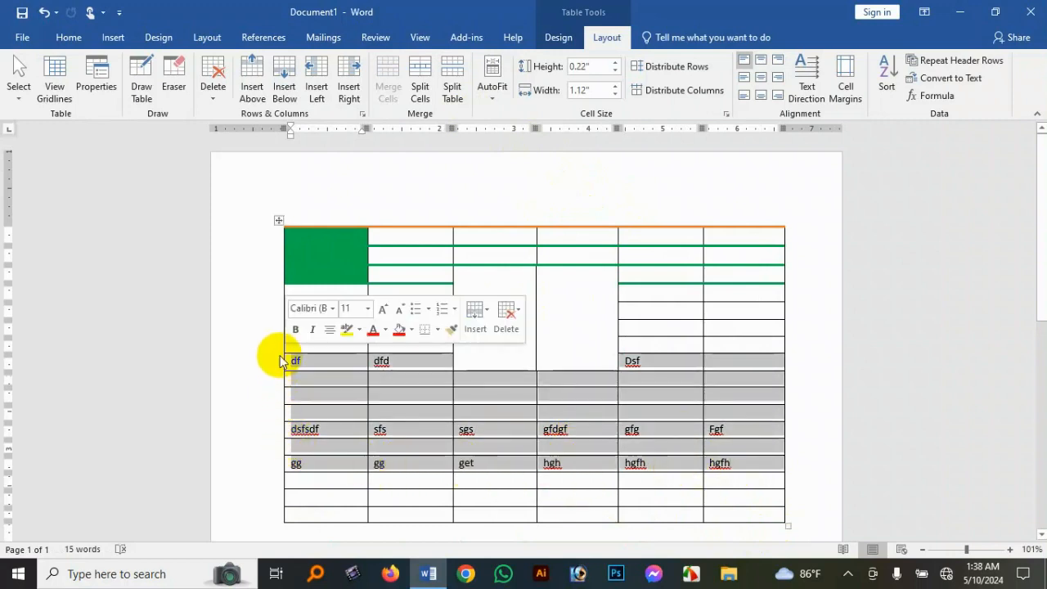
left_click(763, 62)
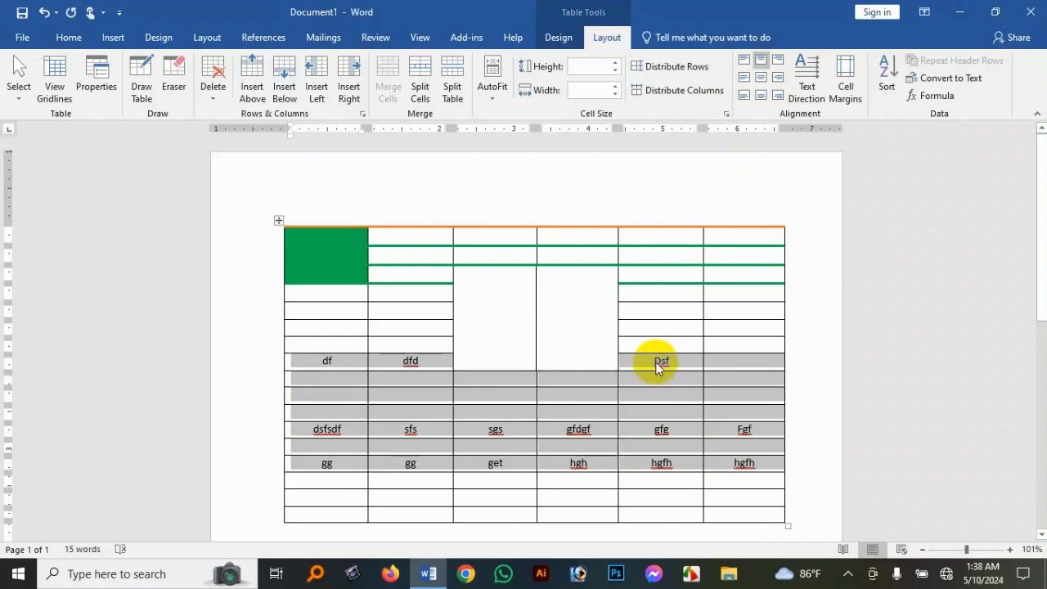
left_click(762, 78)
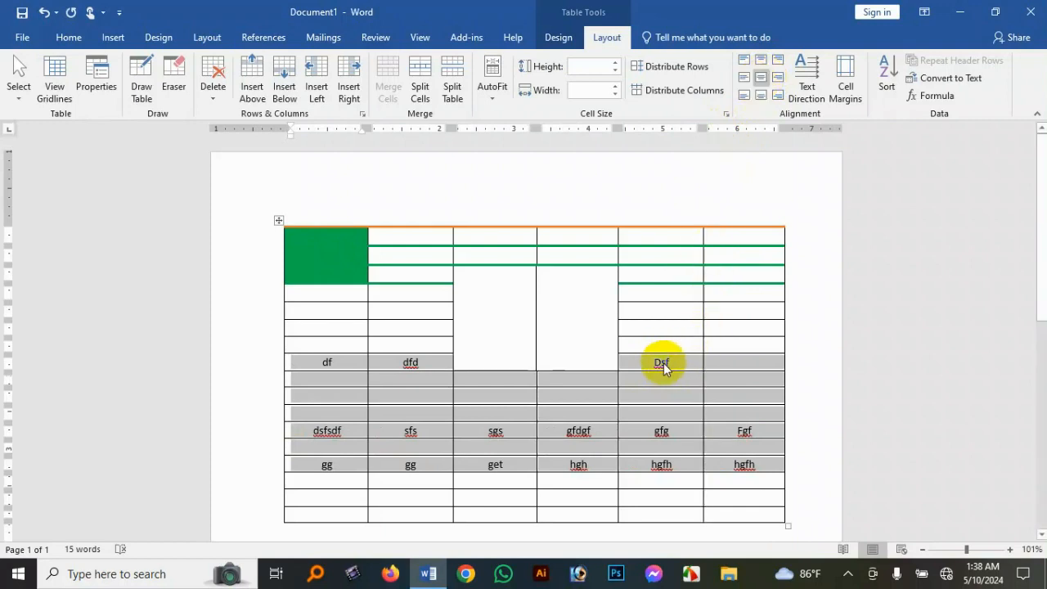
Try center-right, top-right, center-left and bottom-center alignment on the selected rows, finishing with text centered both ways
scroll(664, 363, "up", 13, "ctrl")
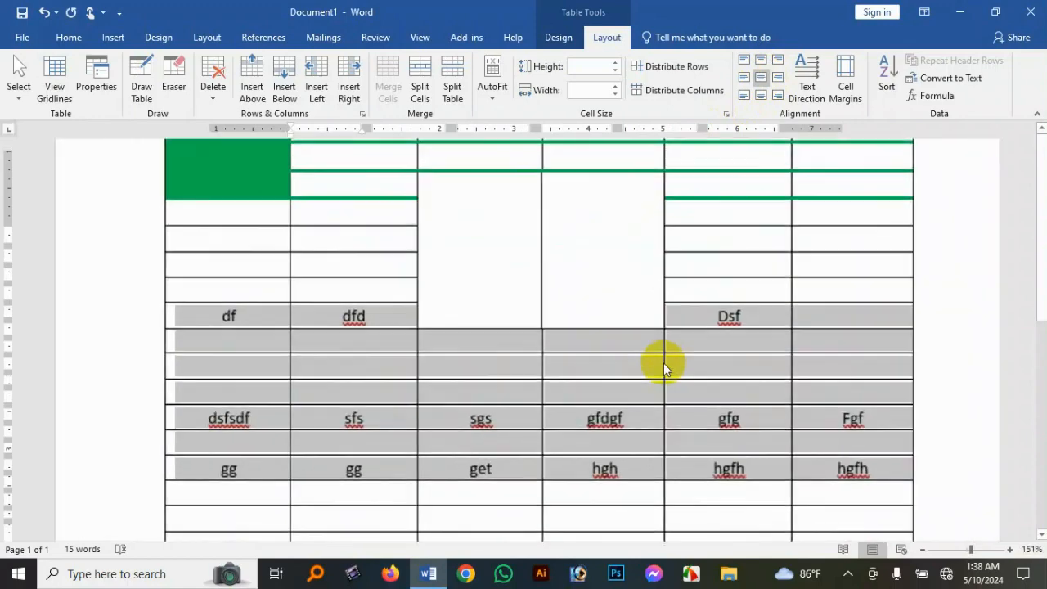
scroll(663, 363, "up", 1, "ctrl")
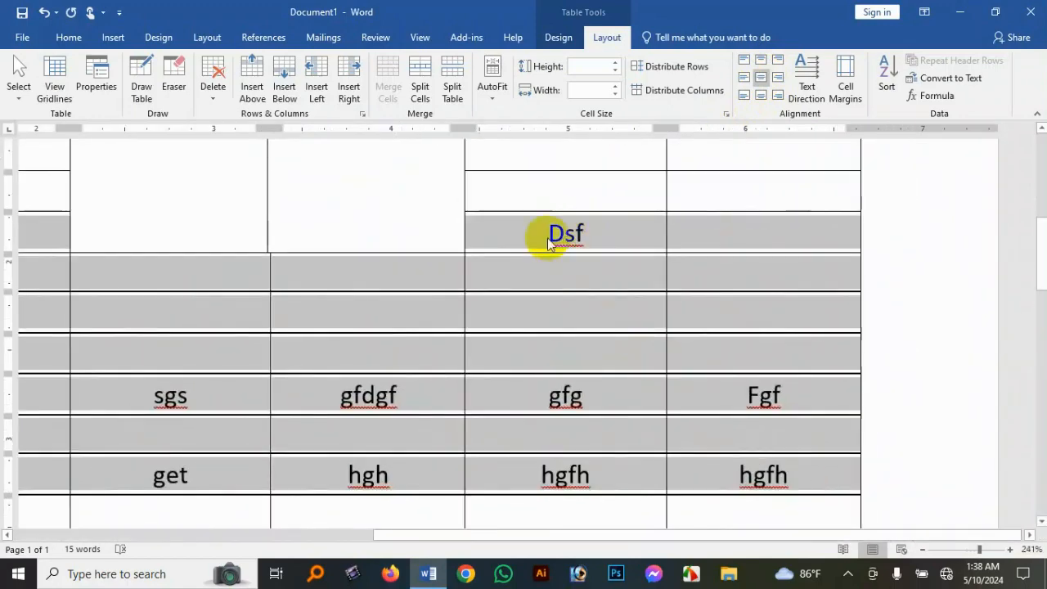
left_click(777, 77)
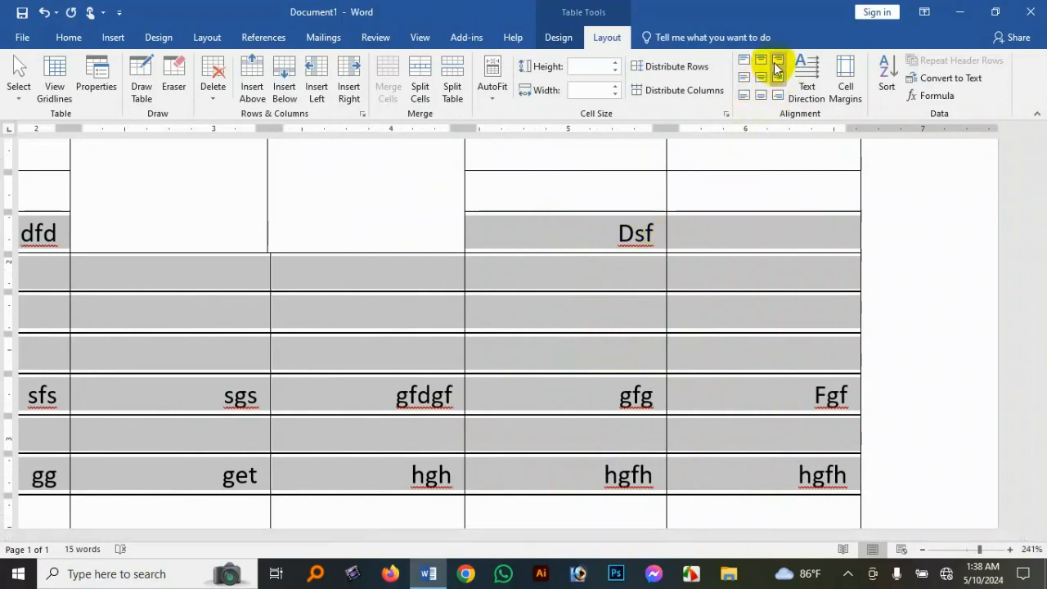
left_click(774, 63)
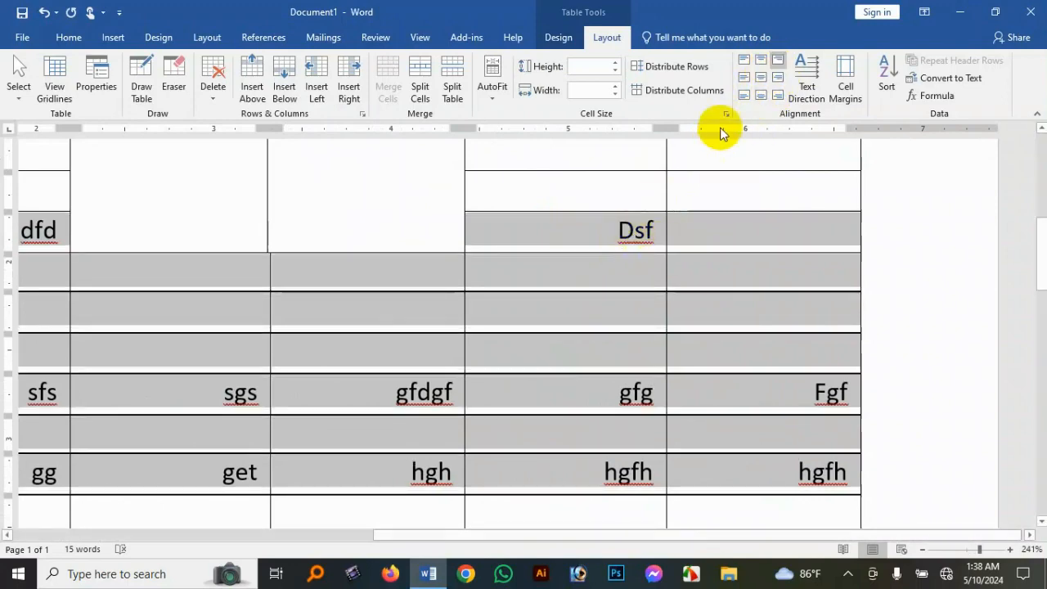
left_click(744, 76)
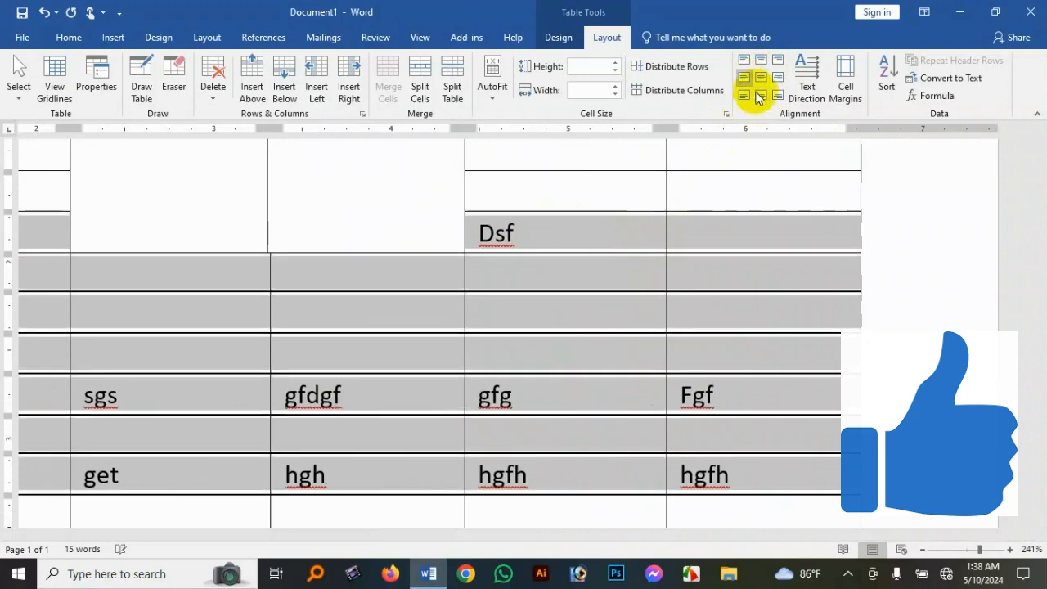
left_click(759, 95)
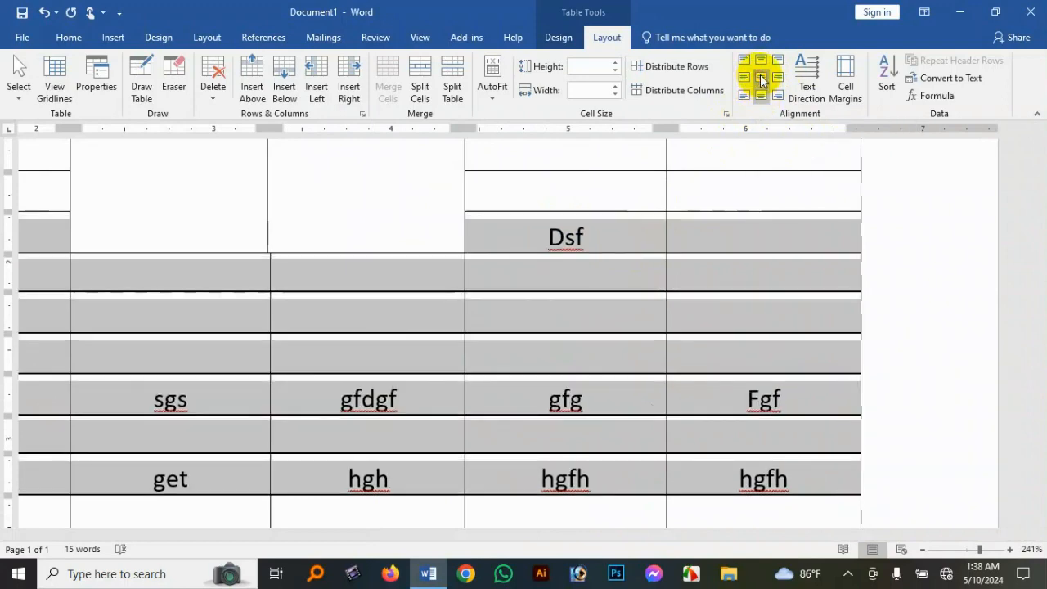
left_click(759, 75)
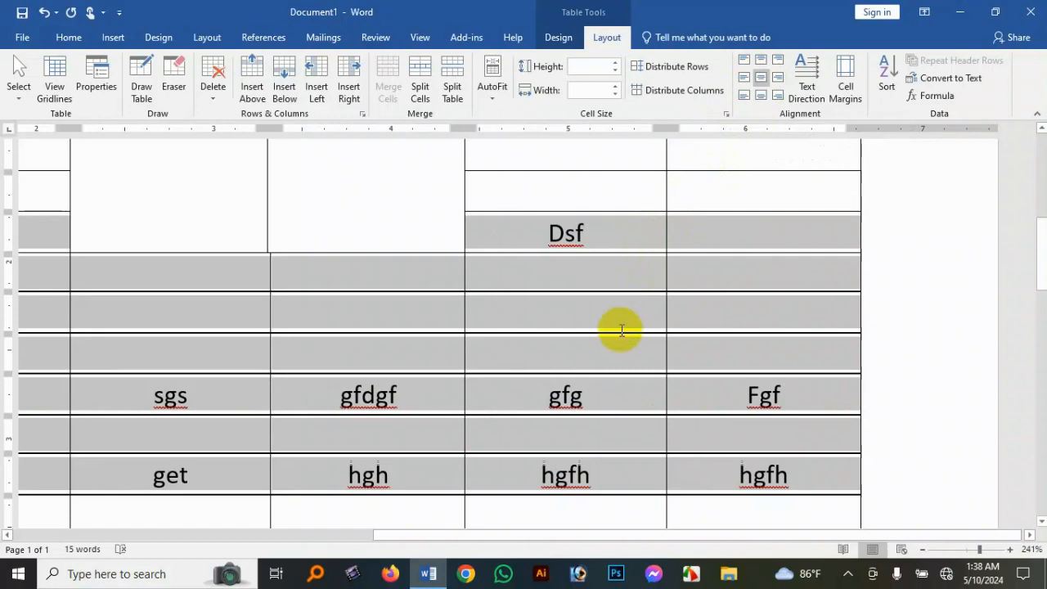
scroll(621, 329, "down", 12)
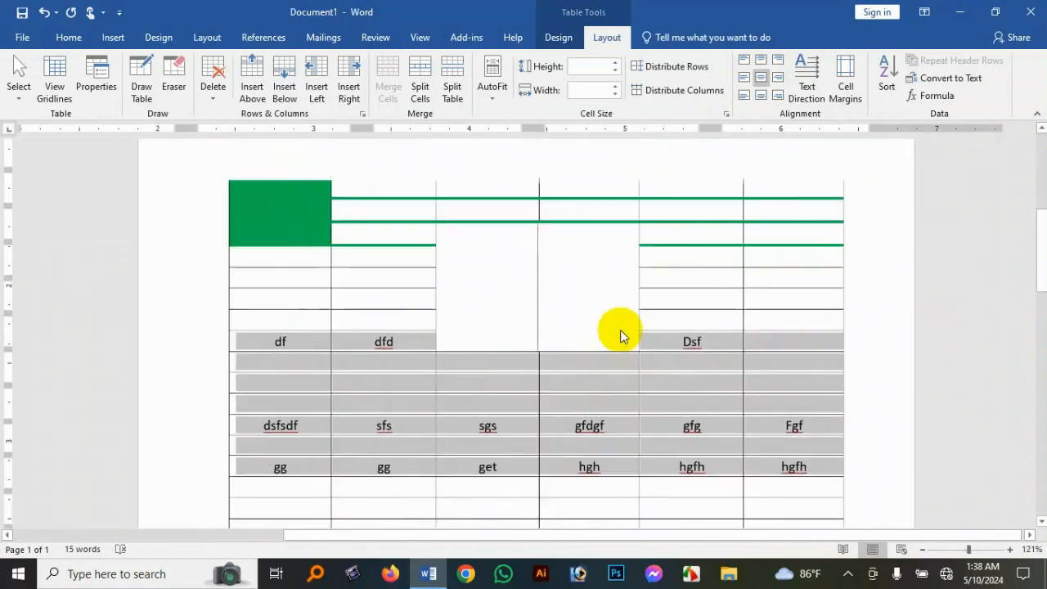
scroll(620, 330, "down", 1)
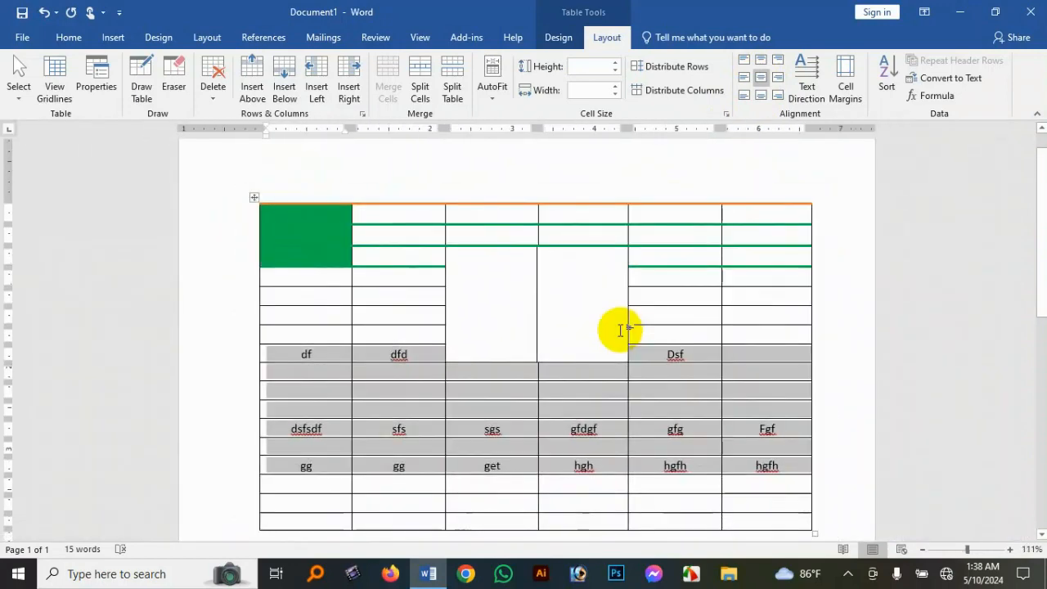
scroll(628, 359, "down", 3)
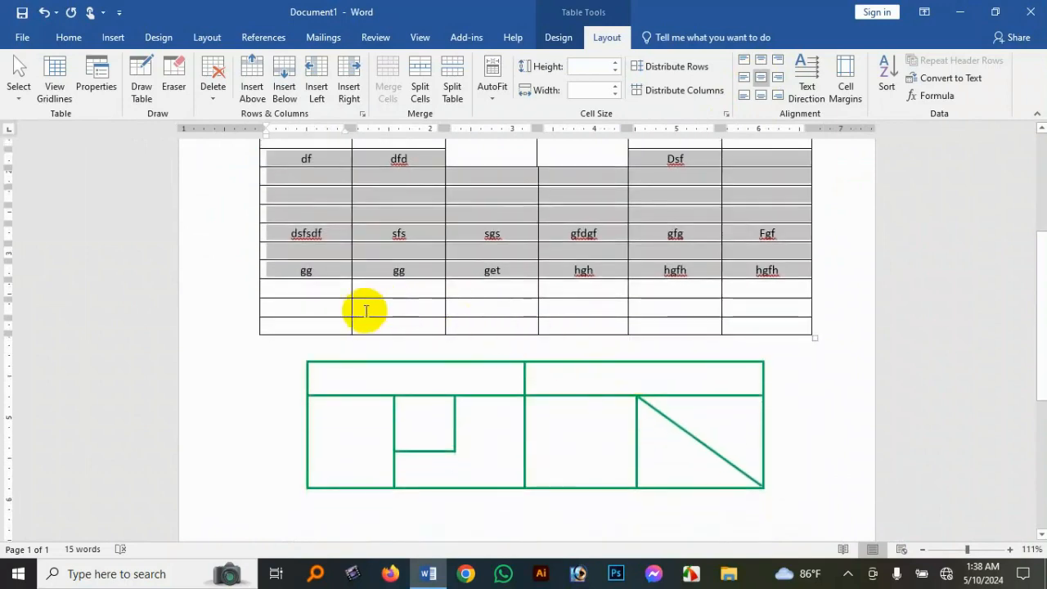
Add six empty rows at the end of the upper table
left_click(329, 291)
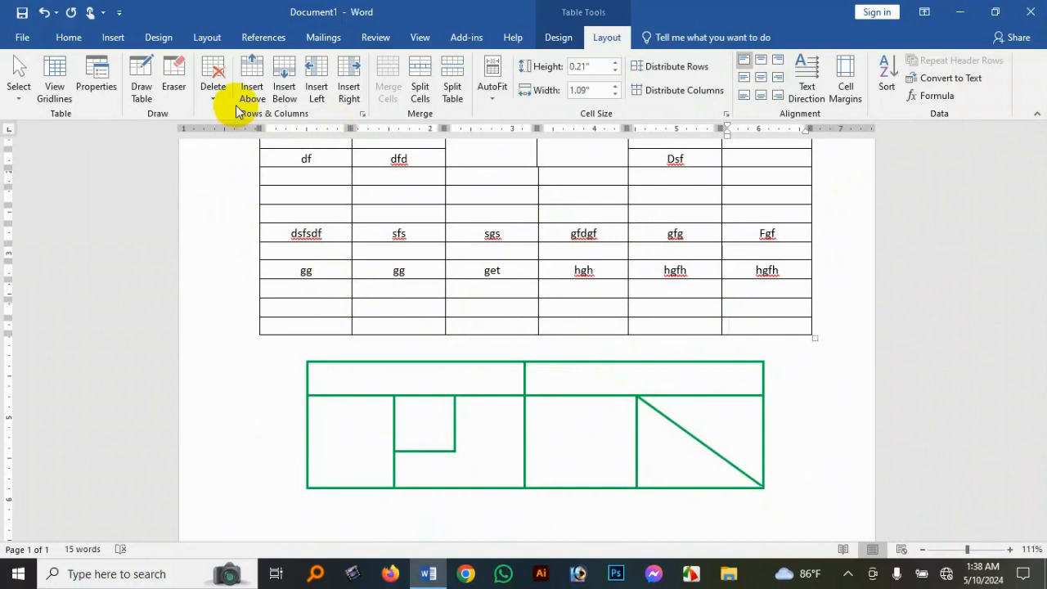
left_click(287, 78)
left_click(288, 76)
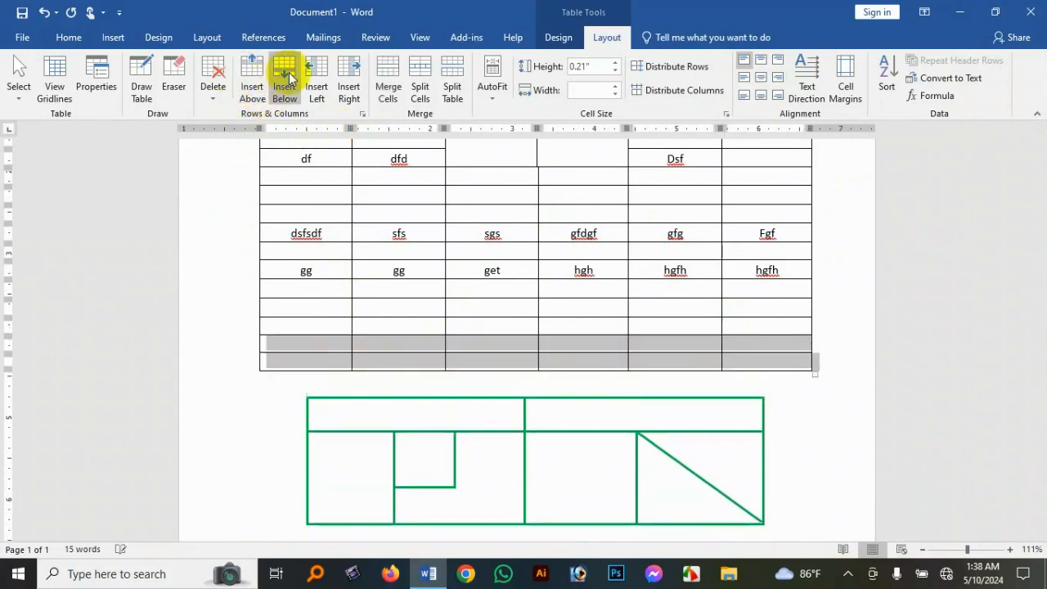
left_click(286, 78)
left_click(286, 77)
left_click(286, 78)
left_click(286, 77)
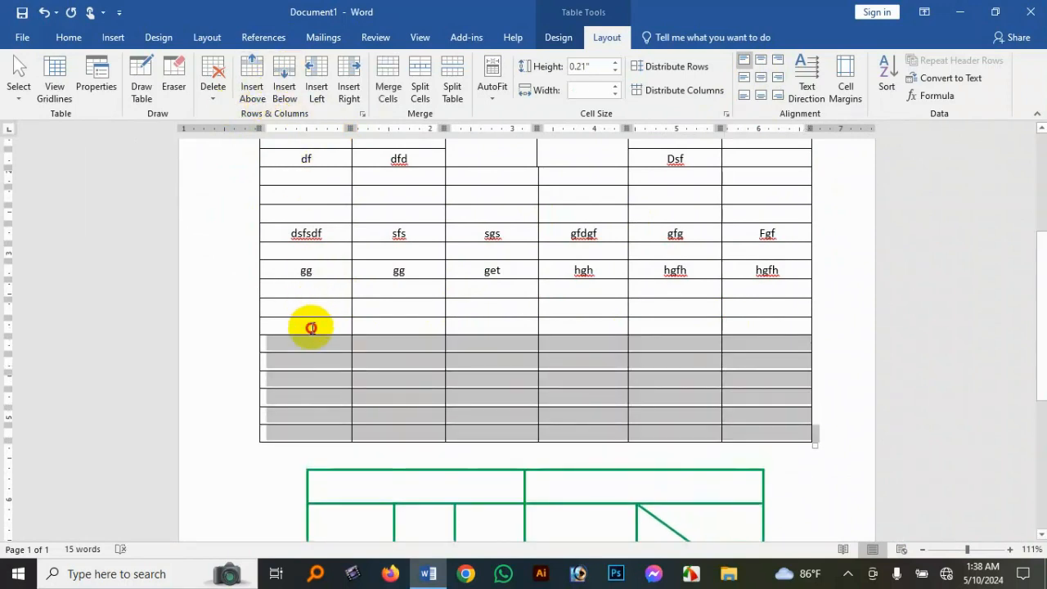
Enter 23, 33, 77, 66, 99 and 22 down the last column of the six new empty rows
left_click(310, 327)
left_click(299, 343)
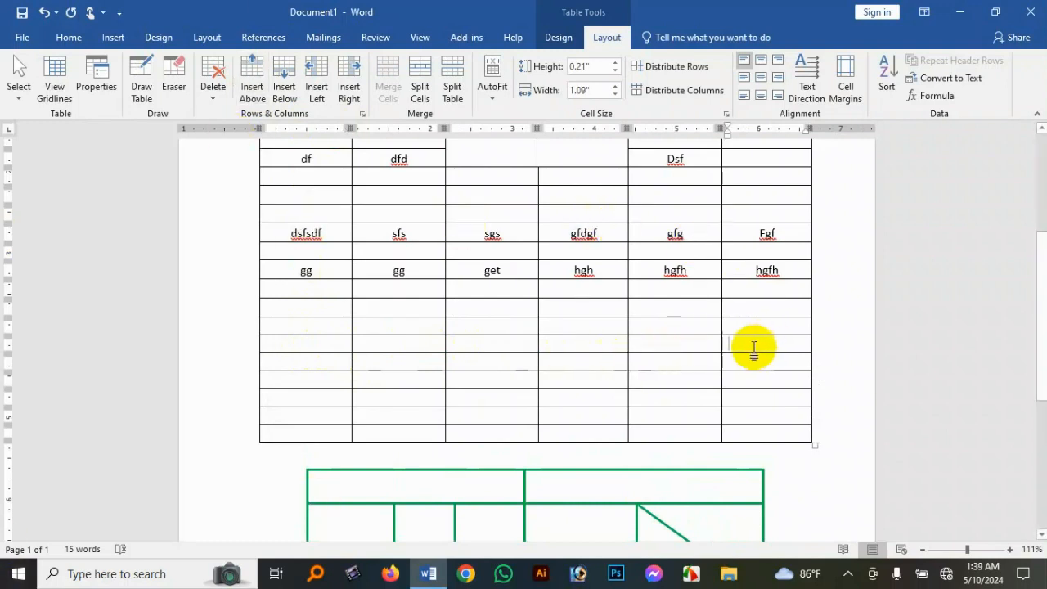
type("23")
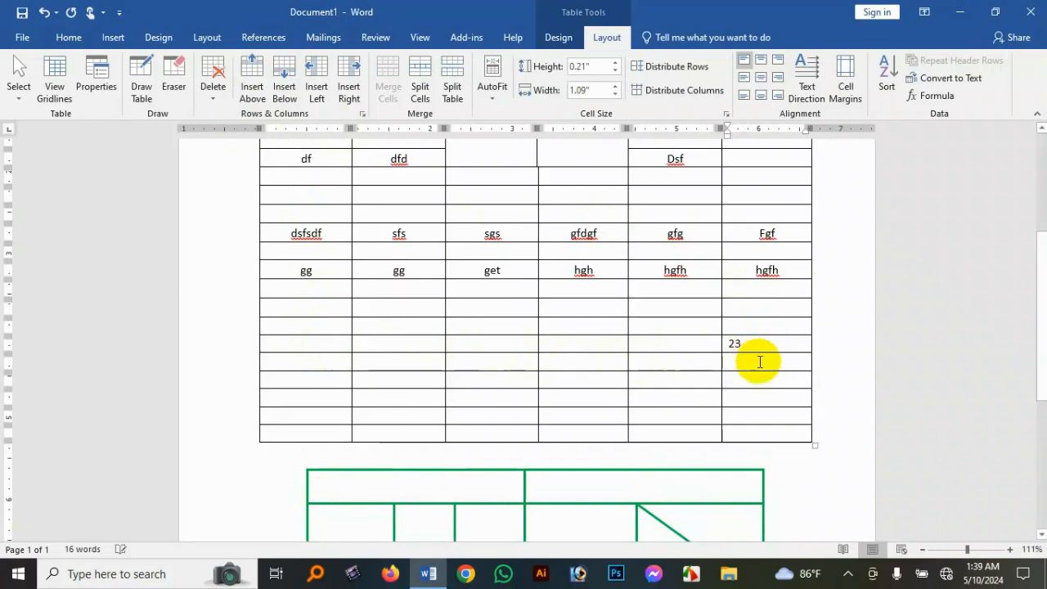
left_click(757, 362)
type("33")
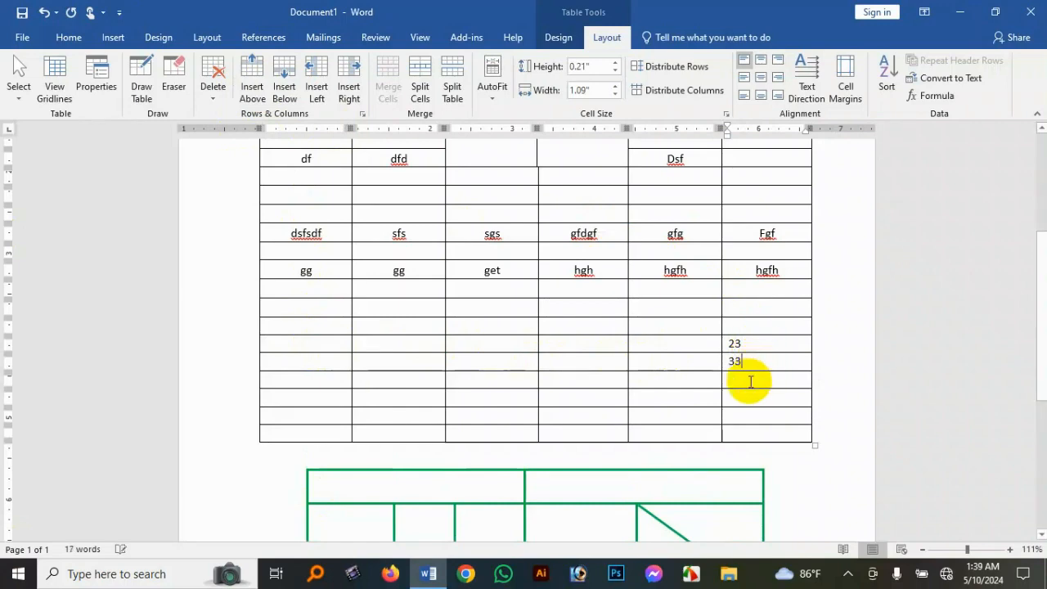
left_click(749, 381)
type("77")
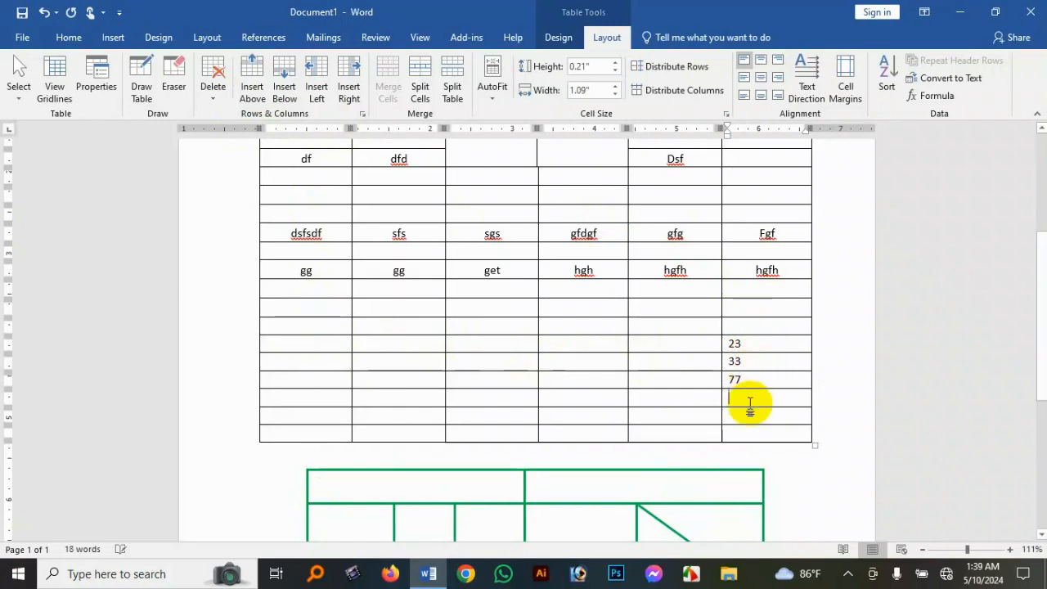
left_click(750, 400)
type("66")
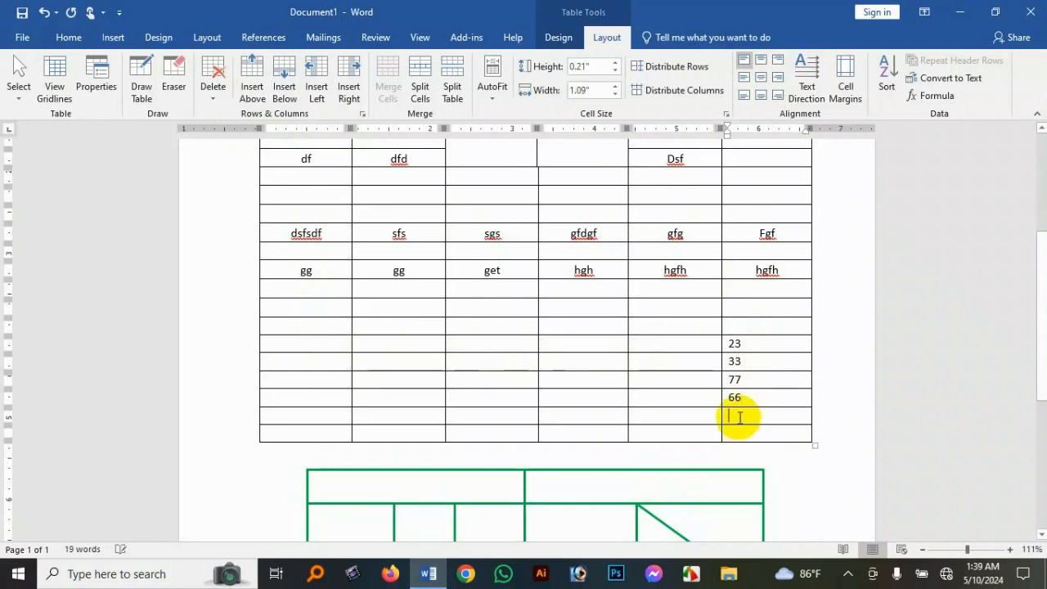
type("99")
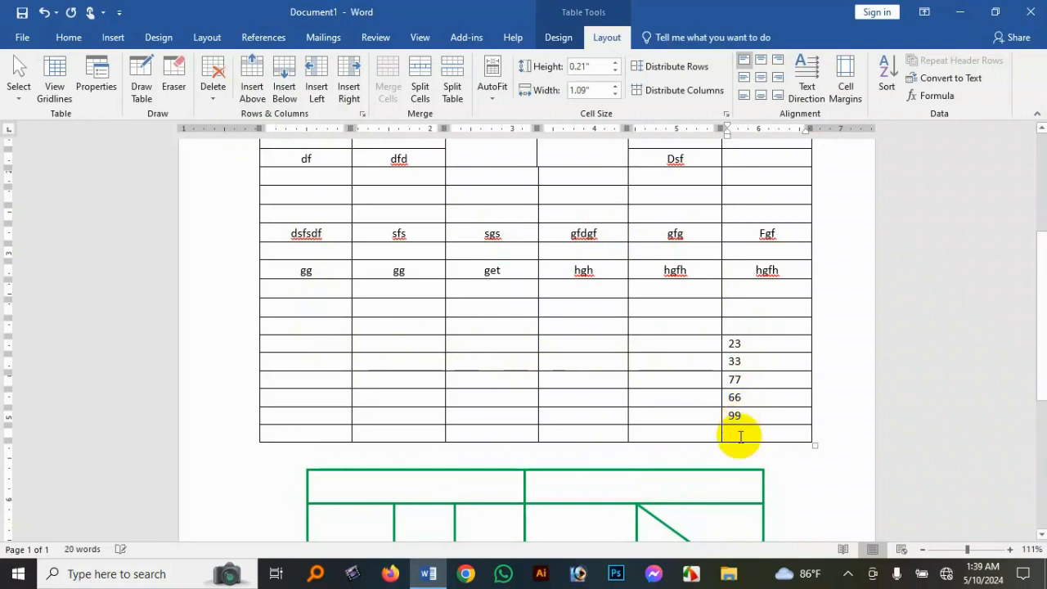
type("22")
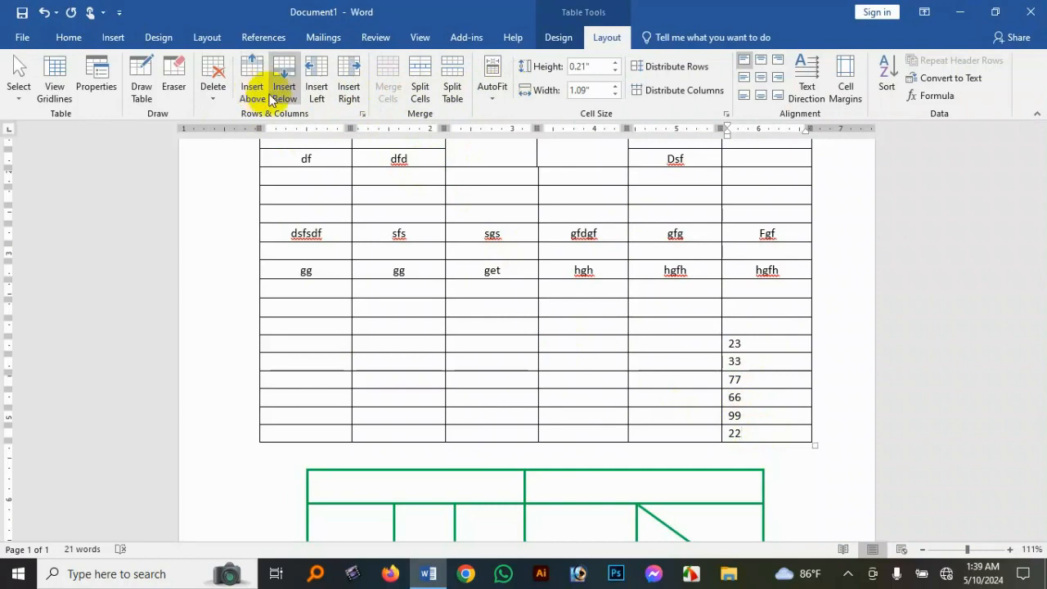
Add one more row below the 22 row and merge its first five cells into one
left_click(295, 84)
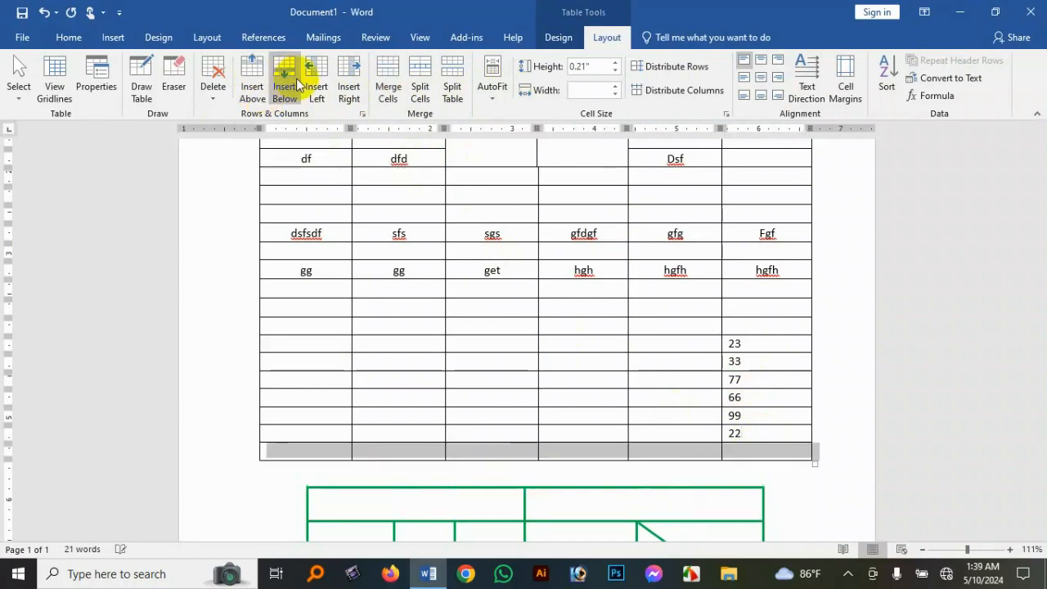
left_click(523, 449)
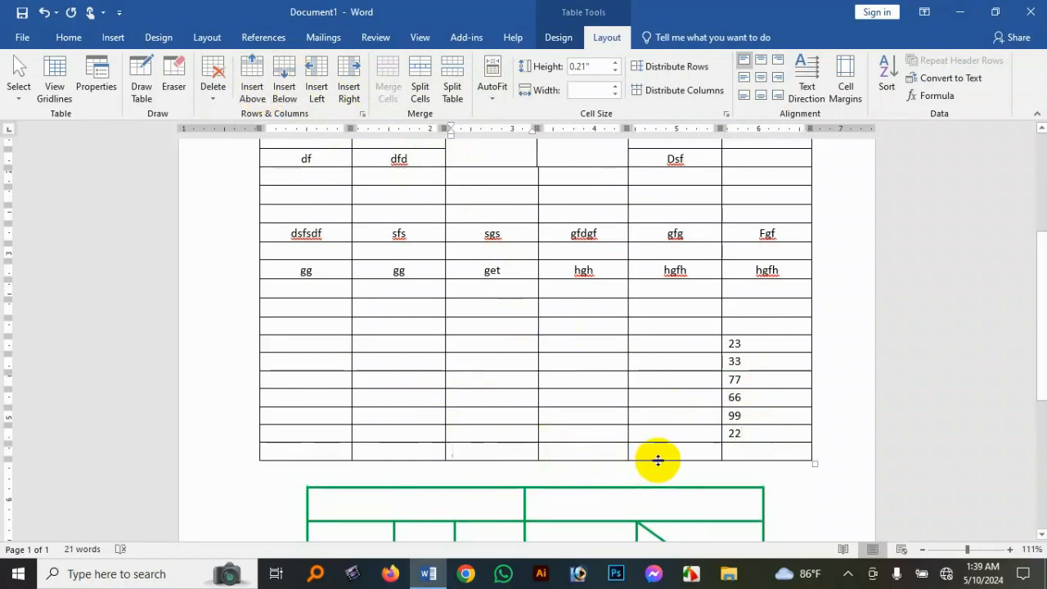
left_click_drag(637, 452, 327, 451)
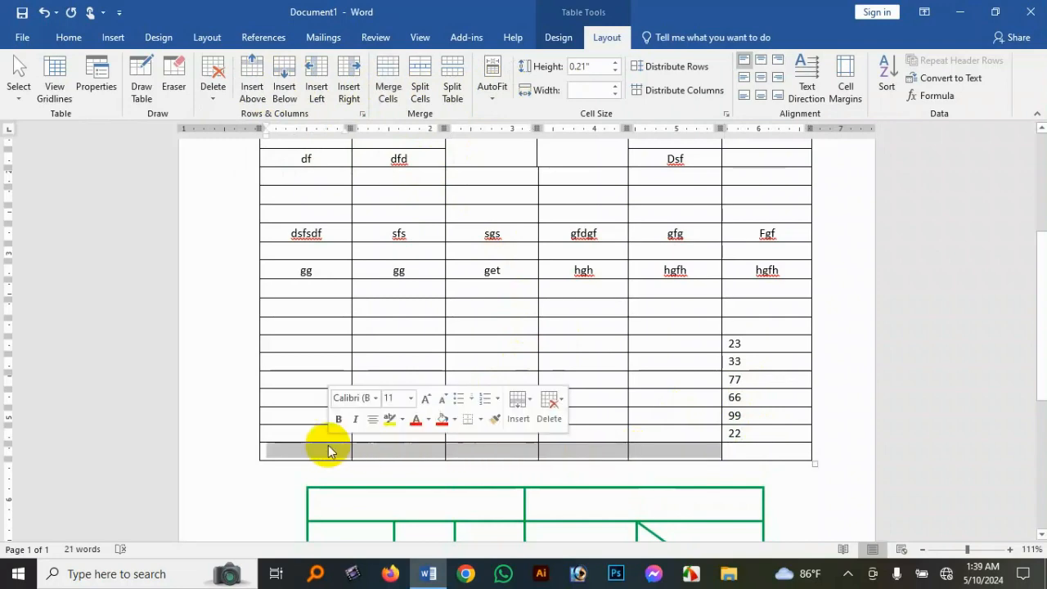
left_click(389, 86)
left_click(447, 449)
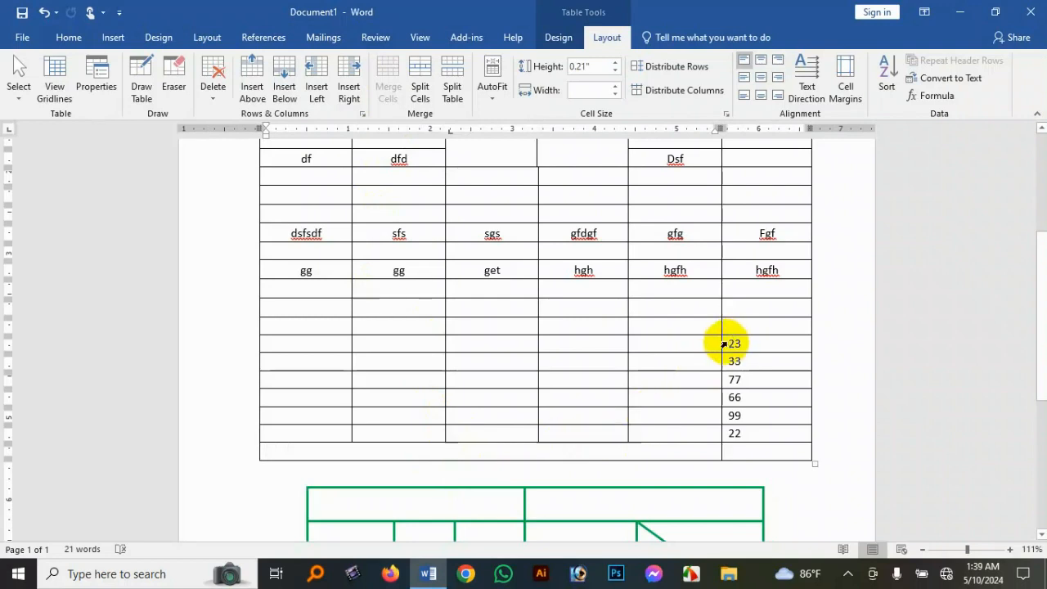
Delete all rows of the upper table that lie above the row containing 23
left_click_drag(725, 345, 724, 407)
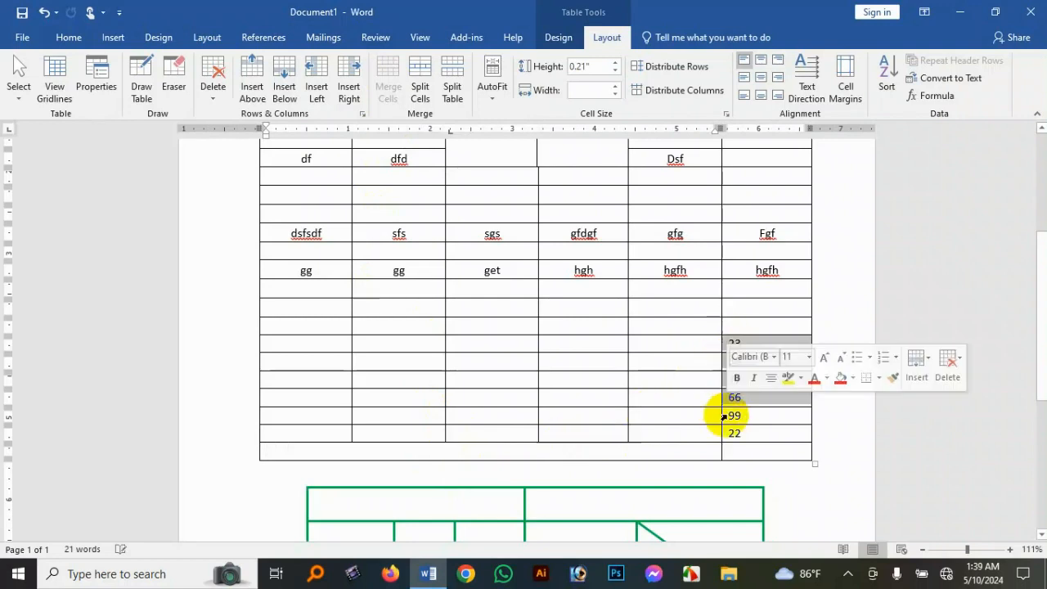
left_click(530, 452)
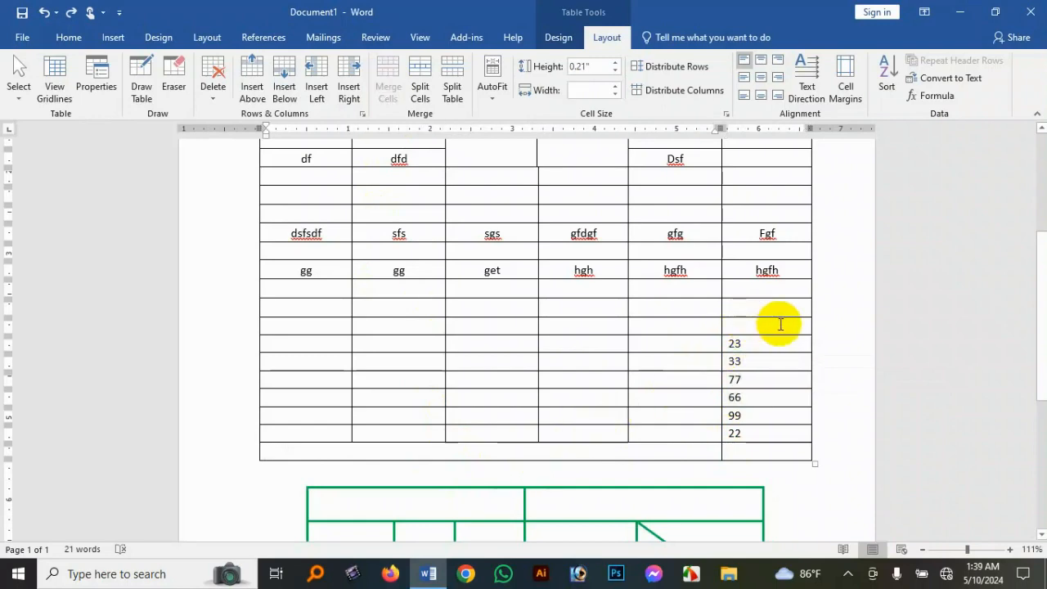
left_click_drag(780, 325, 246, 136)
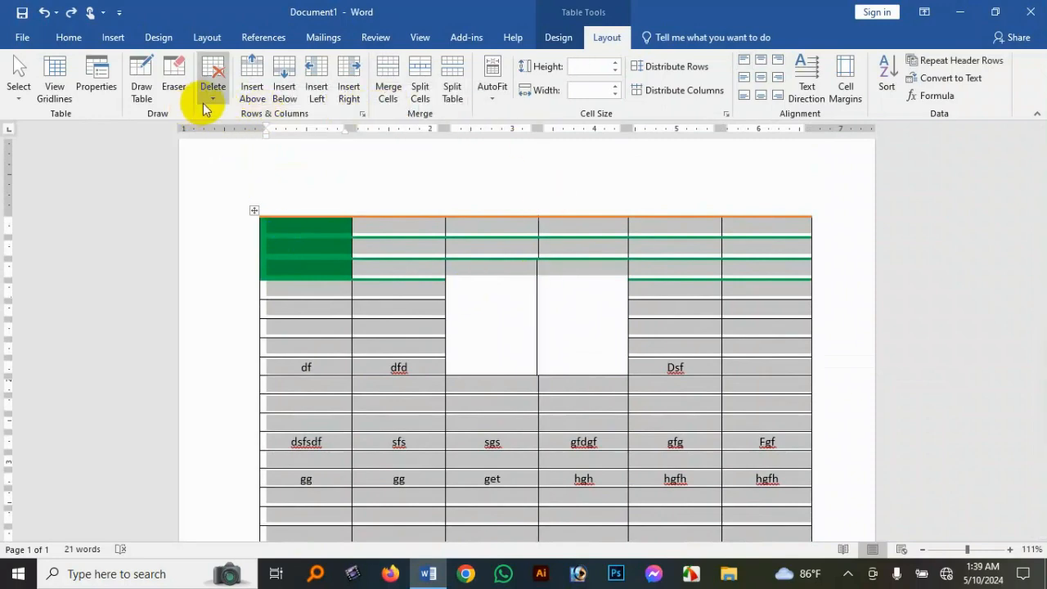
left_click(205, 109)
left_click(223, 152)
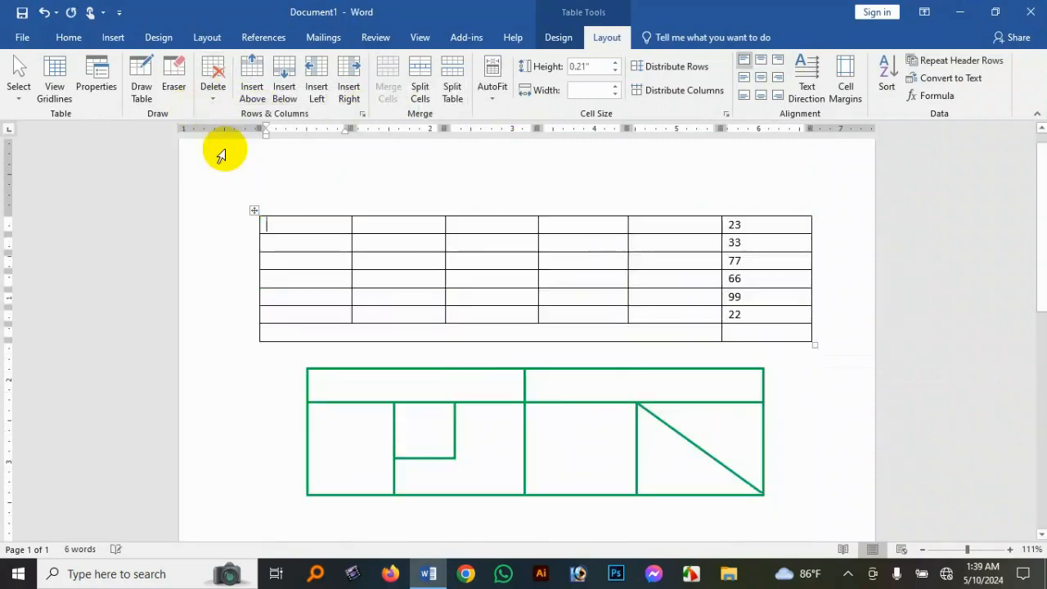
Enter "Total Tk" in the merged last-row cell and insert the formula =SUM(ABOVE) in the cell beside it
left_click(571, 335)
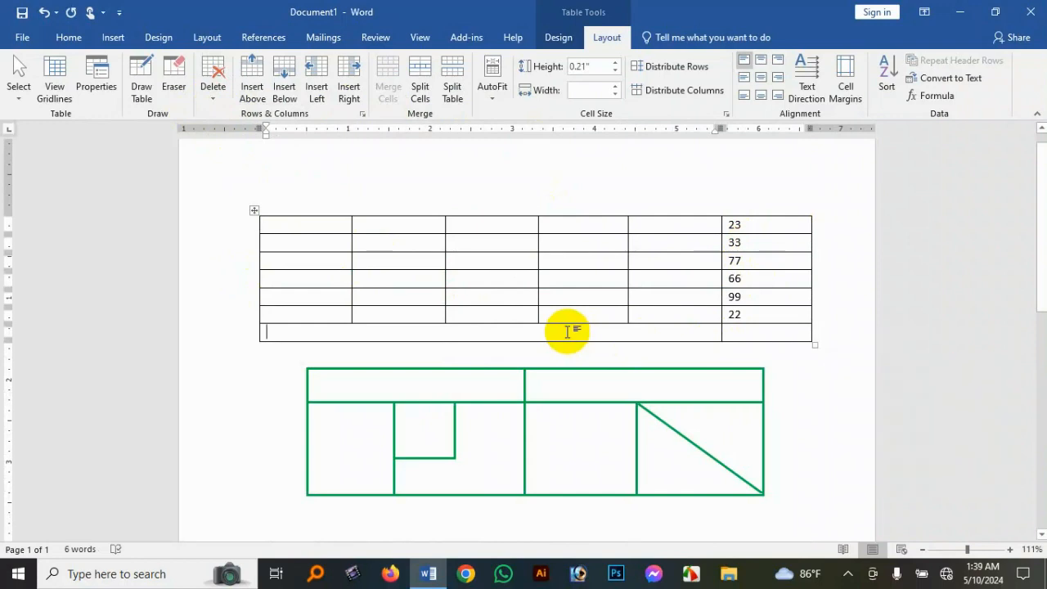
type("Total Tk")
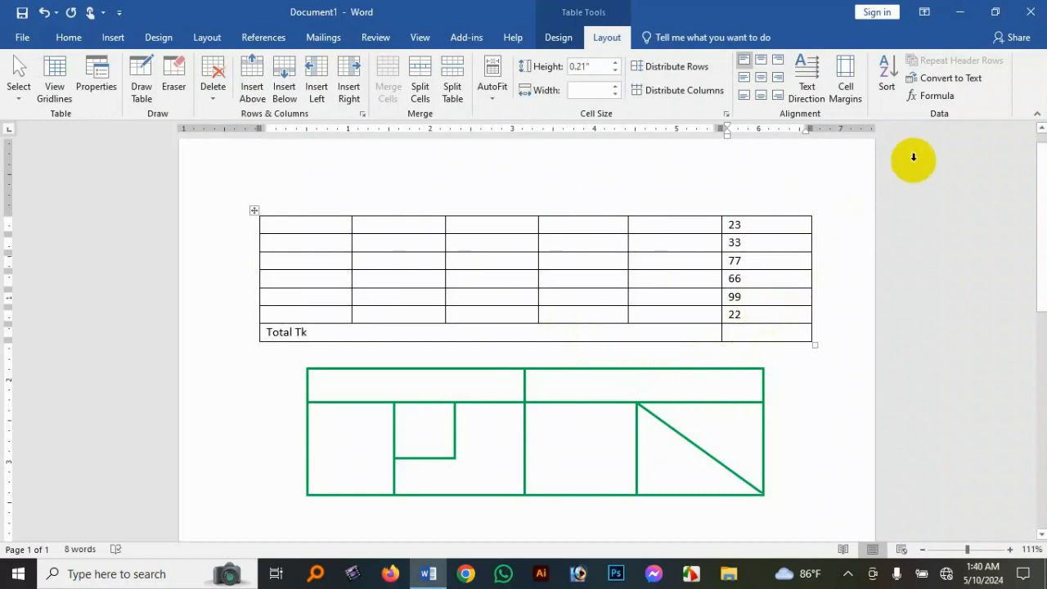
left_click(933, 98)
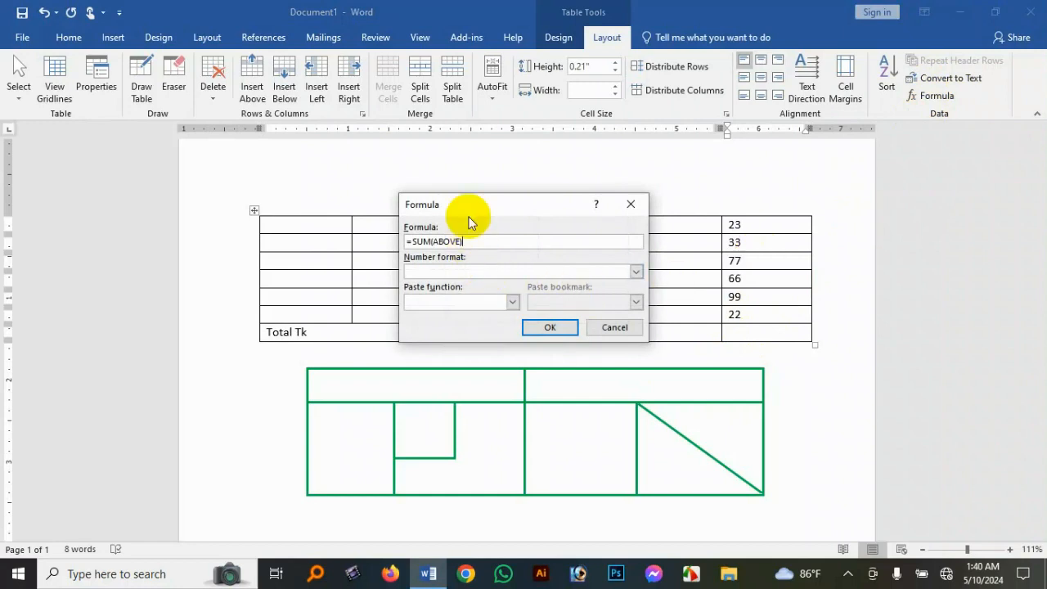
mouse_move(511, 204)
left_mouse_down()
mouse_move(830, 205)
mouse_move(517, 218)
left_mouse_up()
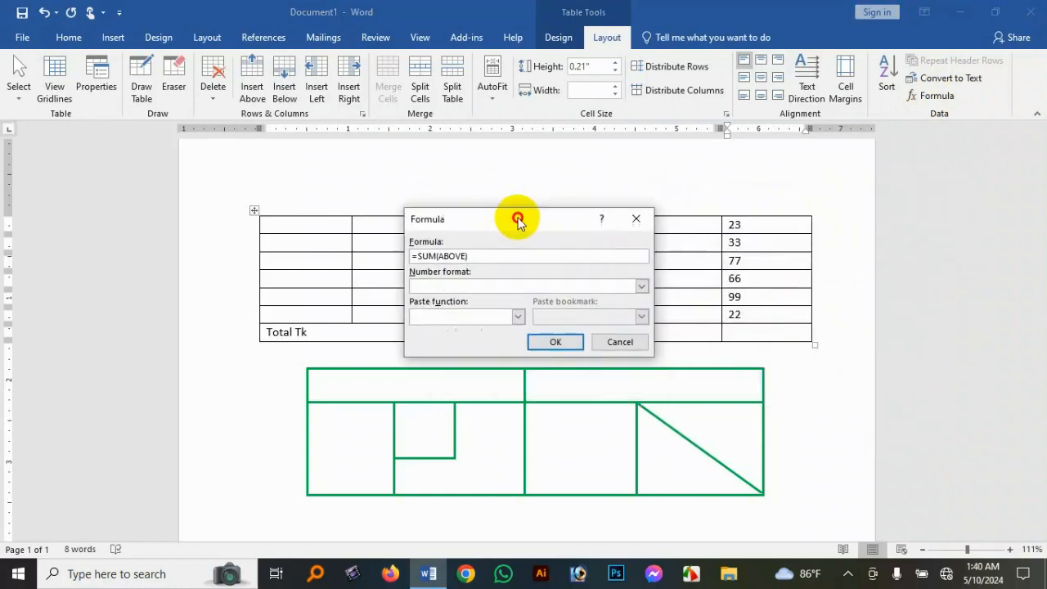
left_click(556, 340)
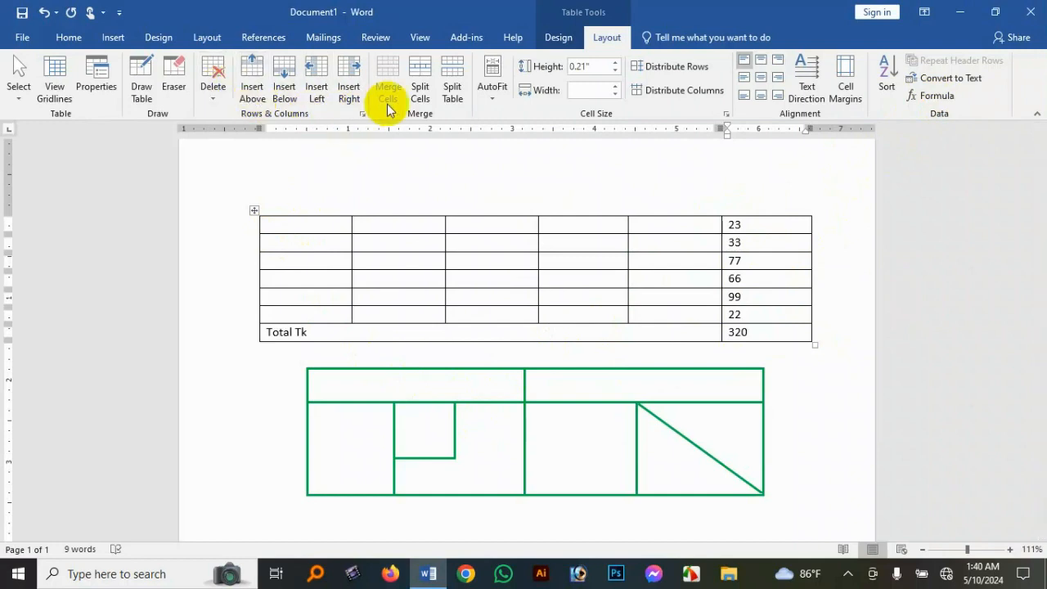
left_click(561, 38)
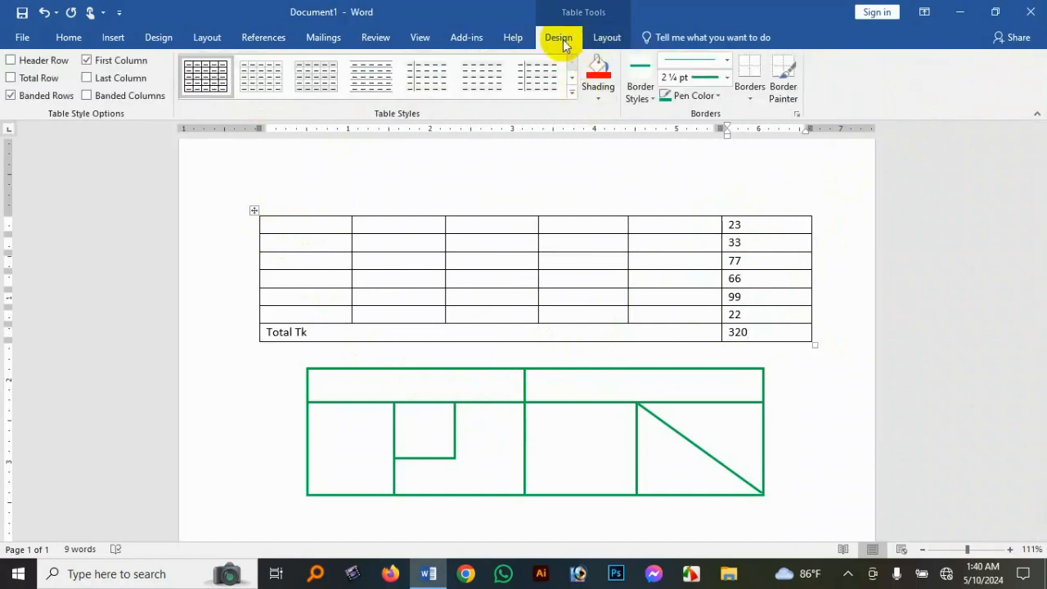
left_click(606, 41)
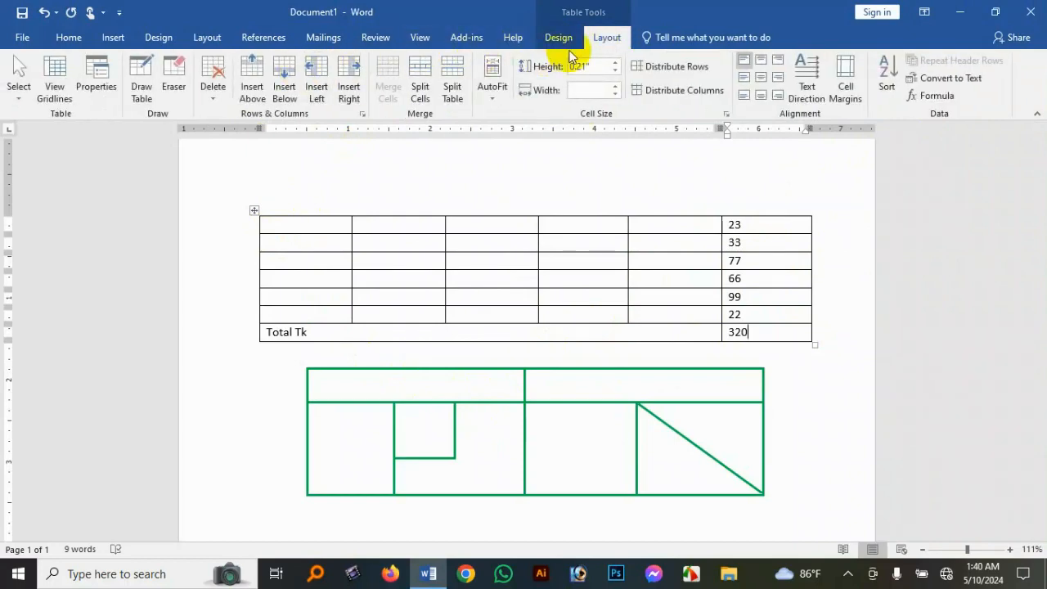
left_click(559, 39)
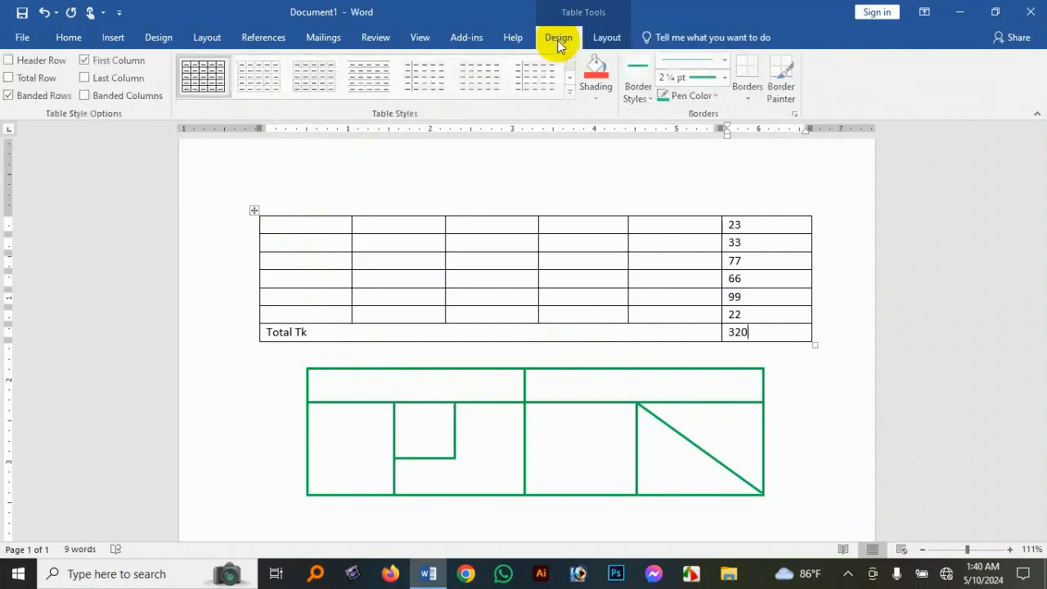
left_click(602, 39)
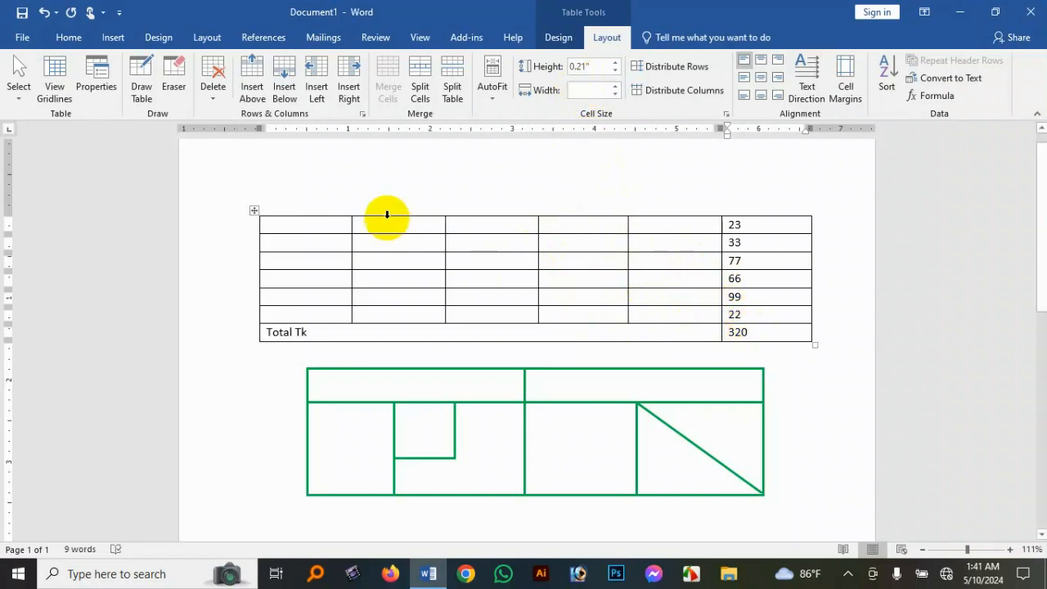
Apply the orange grid table style with a solid first column and banded rows to the whole upper table
left_click(255, 211)
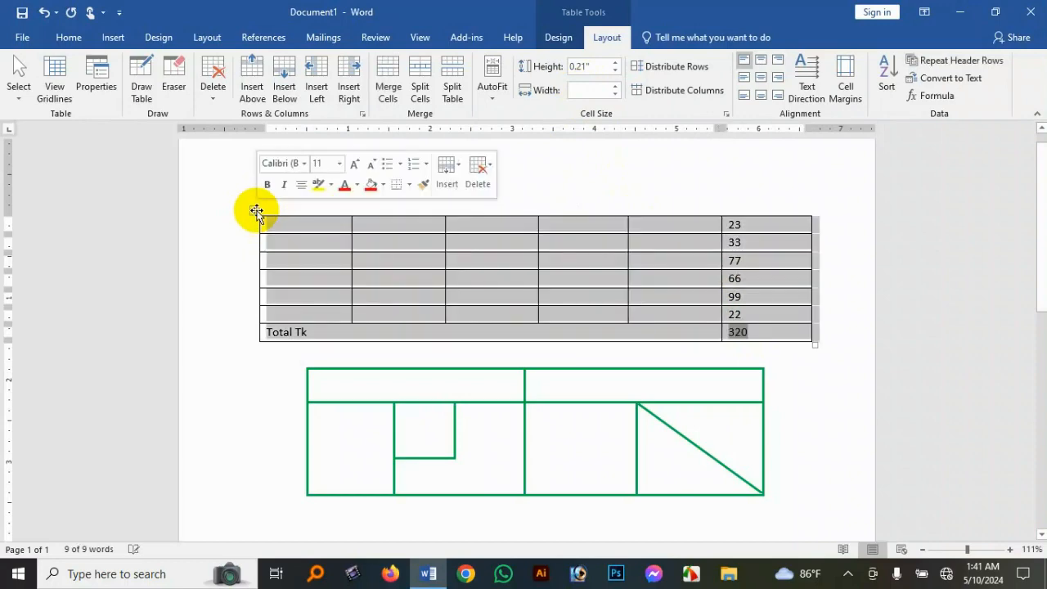
left_click(563, 42)
left_click(569, 98)
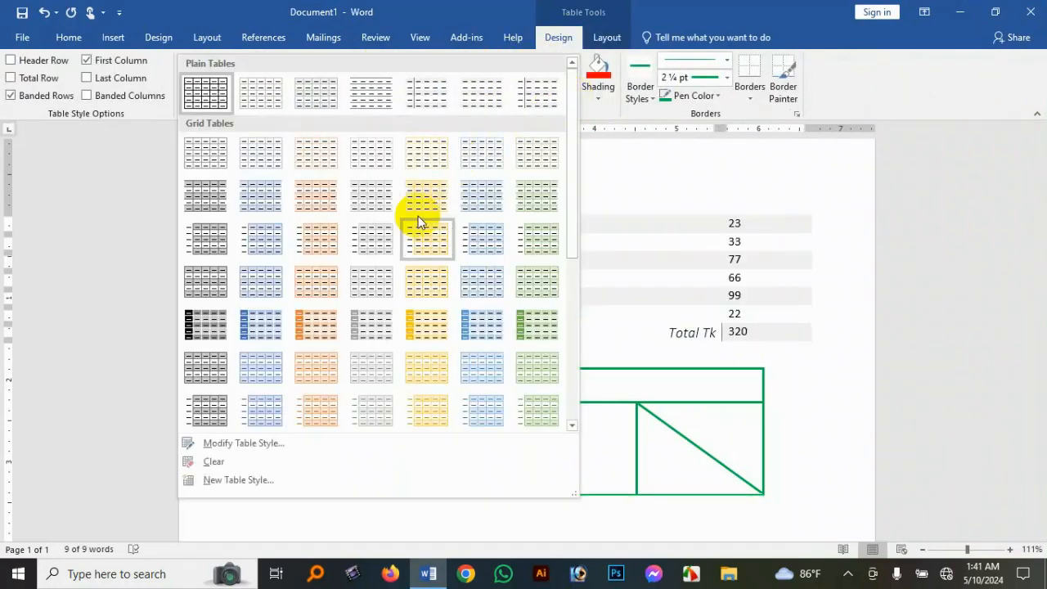
left_click(327, 325)
left_click(306, 353)
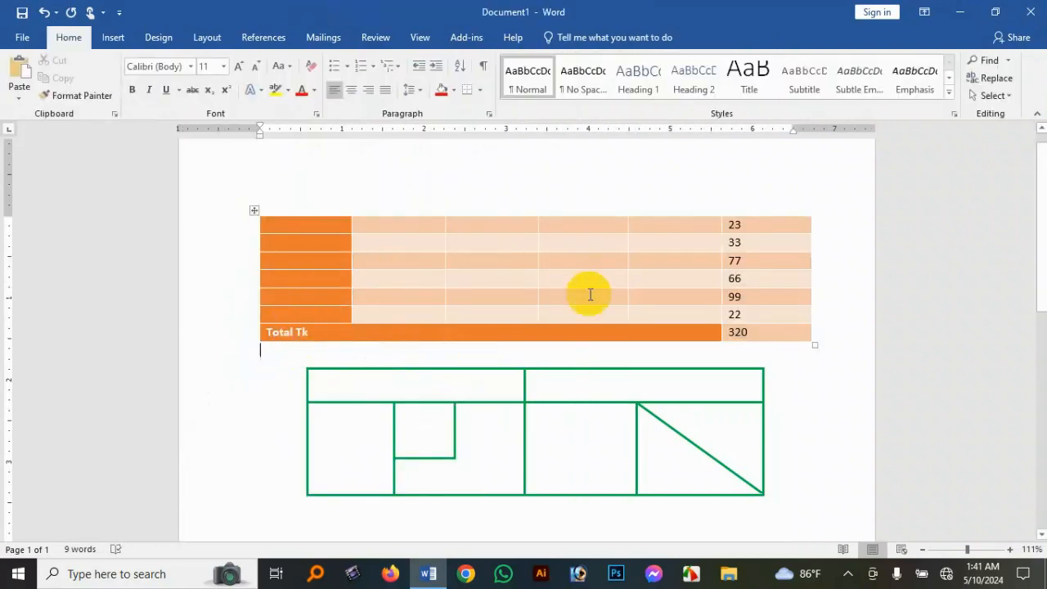